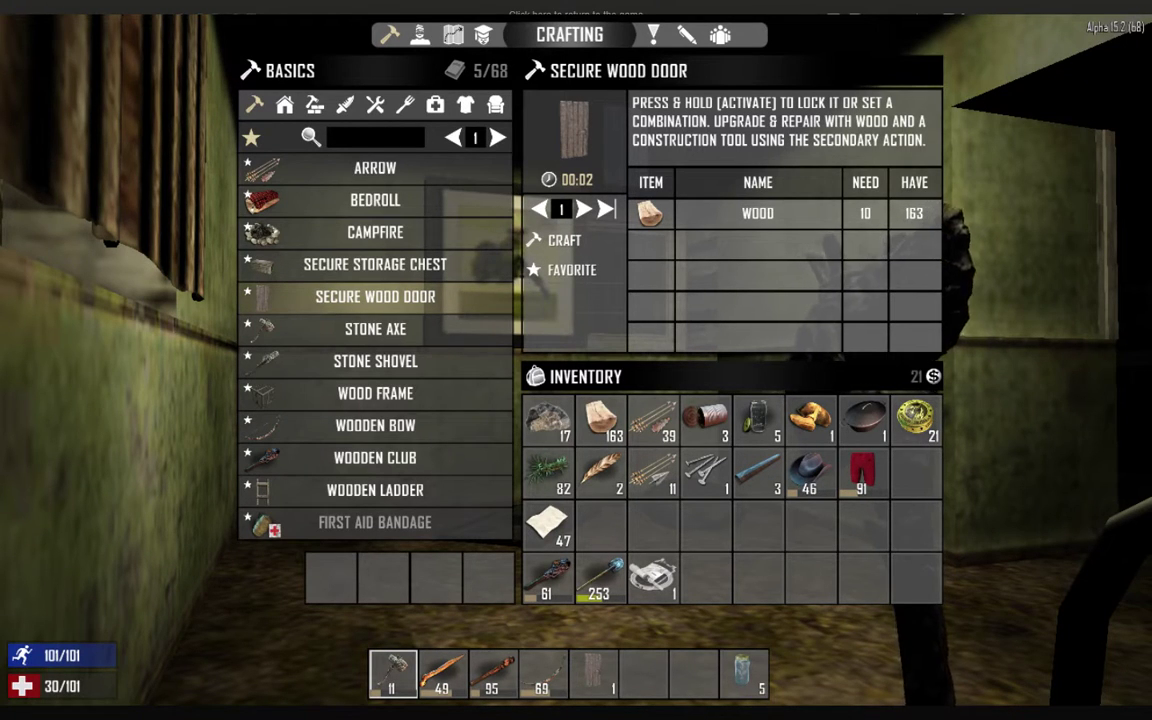
# Leave the crafting menu, take all from the weathered sports bag, and walk into the dark room.
pyautogui.press('Tab')
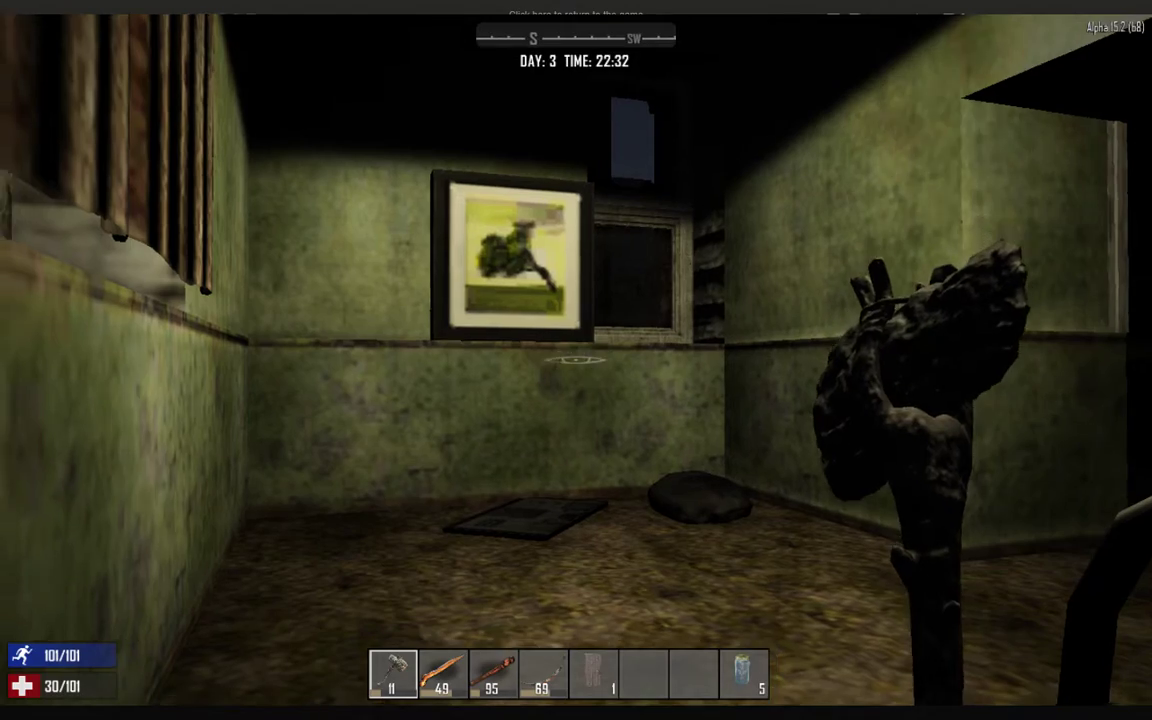
pyautogui.press('e')
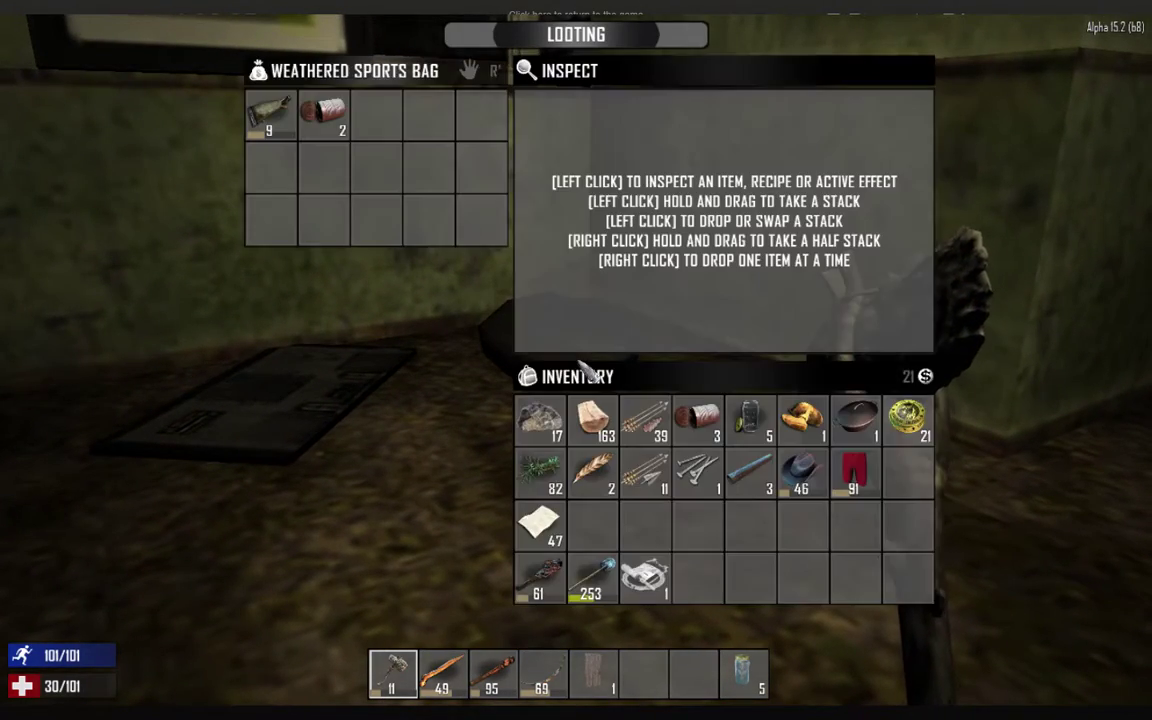
pyautogui.press('r')
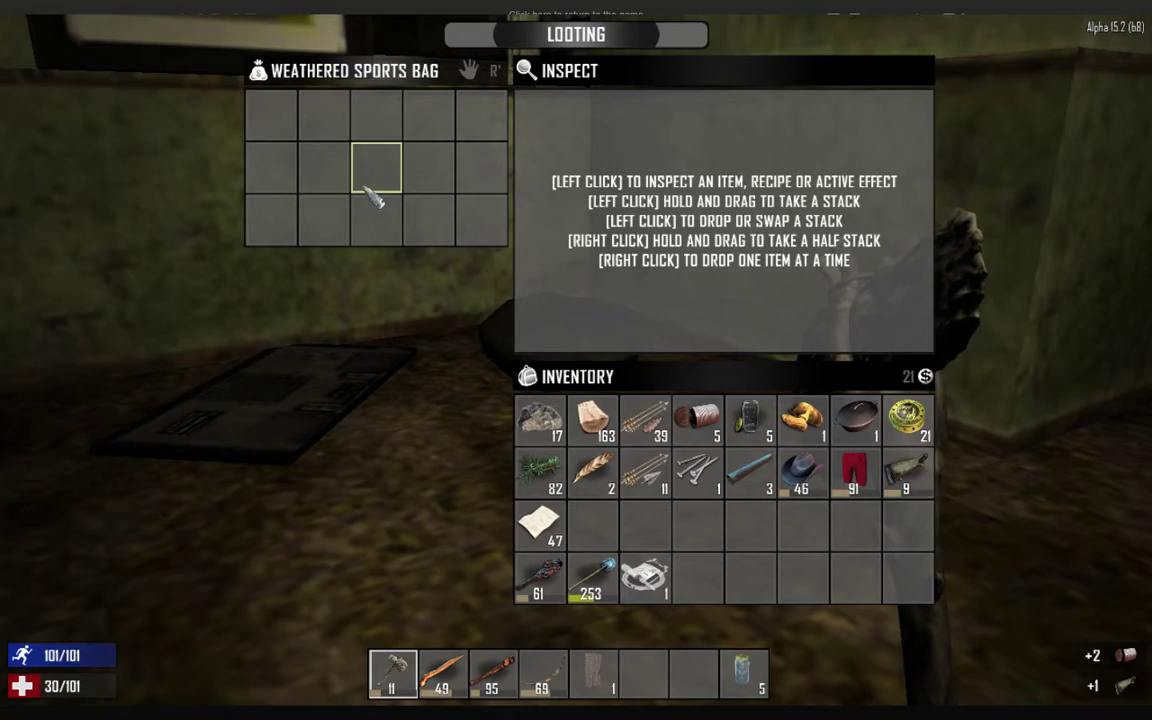
pyautogui.press('Tab')
pyautogui.press('w')
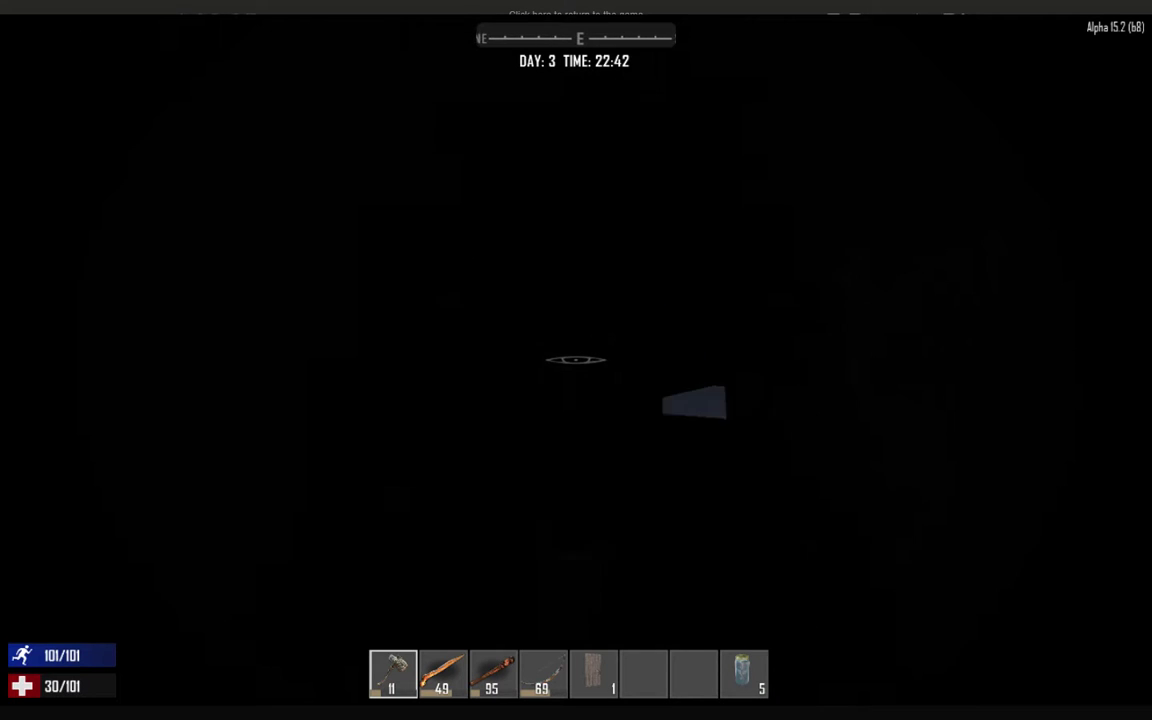
# Chop the dark room's blocks until the stone axe needs repair, leaving one at 21/200 health.
pyautogui.click(576, 360)
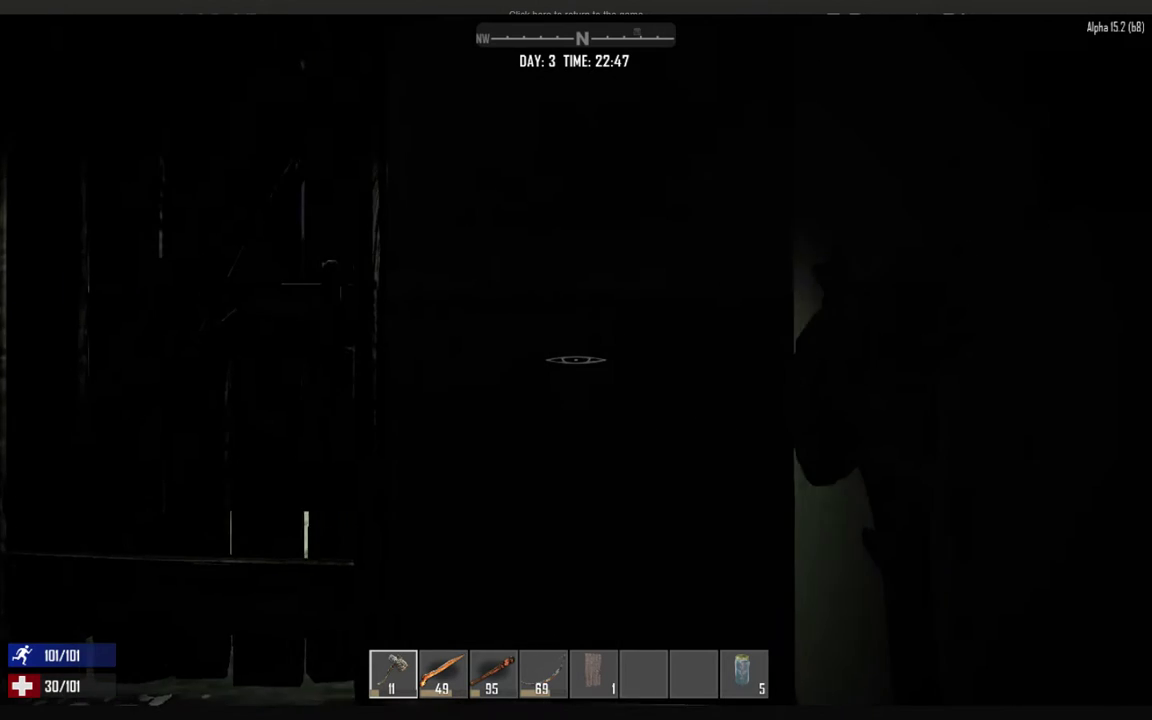
pyautogui.click(576, 360)
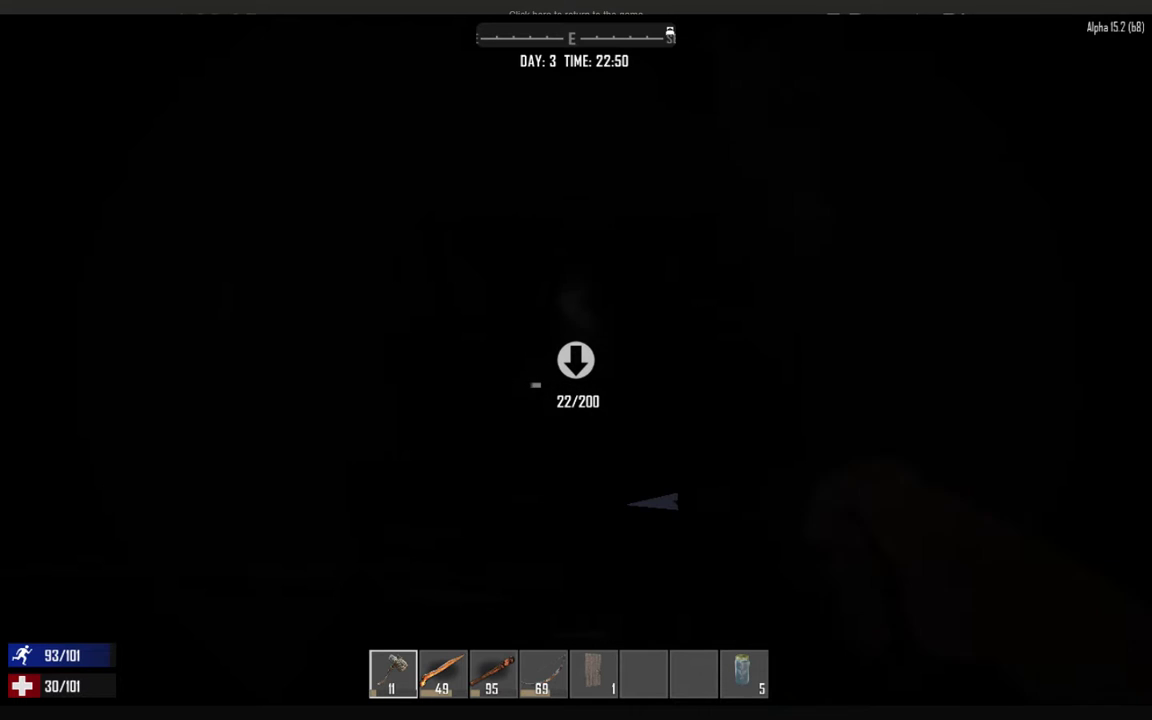
pyautogui.click(576, 360)
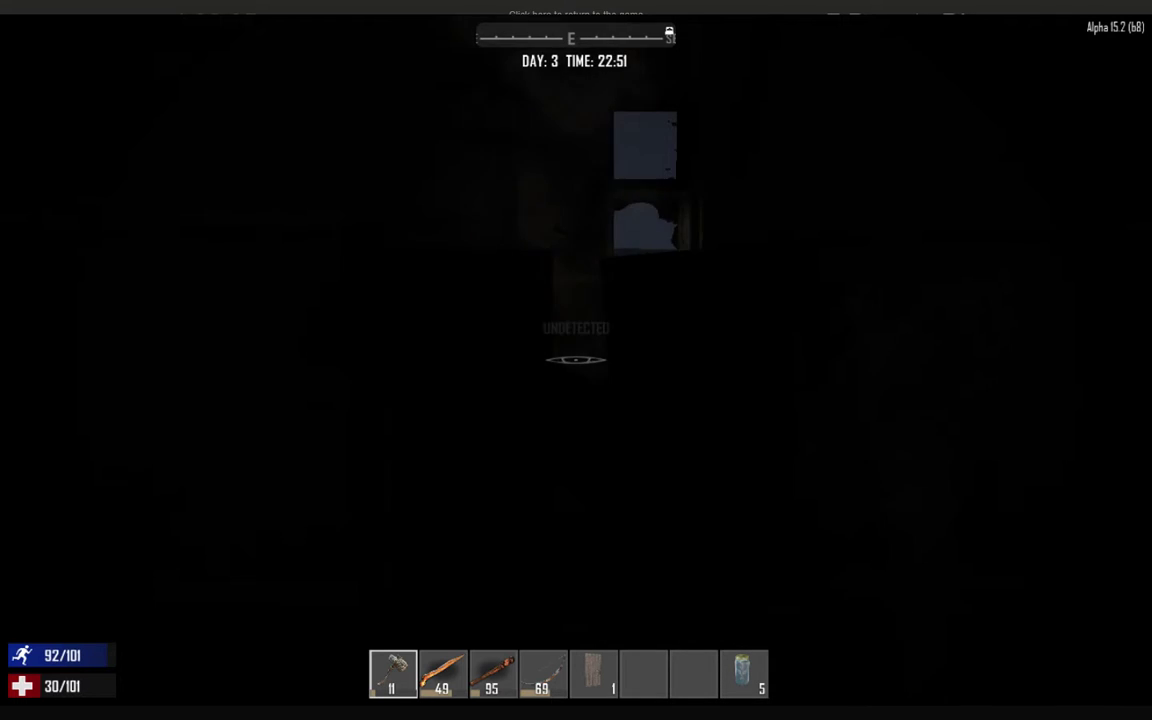
pyautogui.click(576, 360)
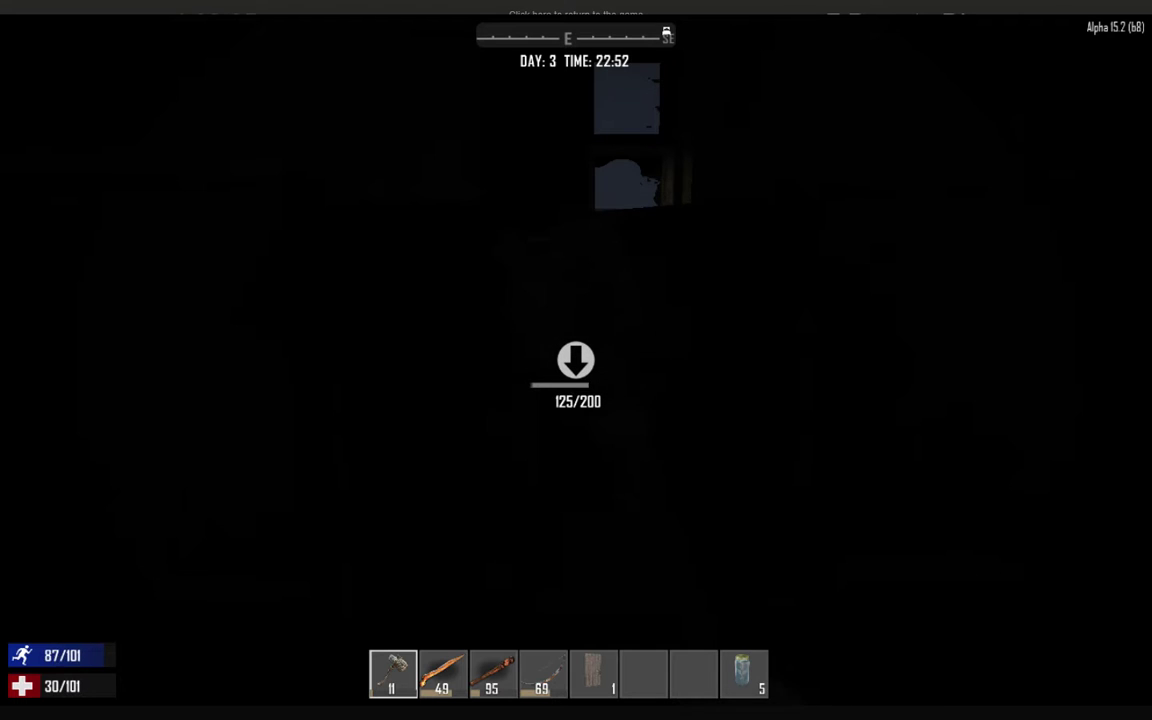
pyautogui.click(576, 360)
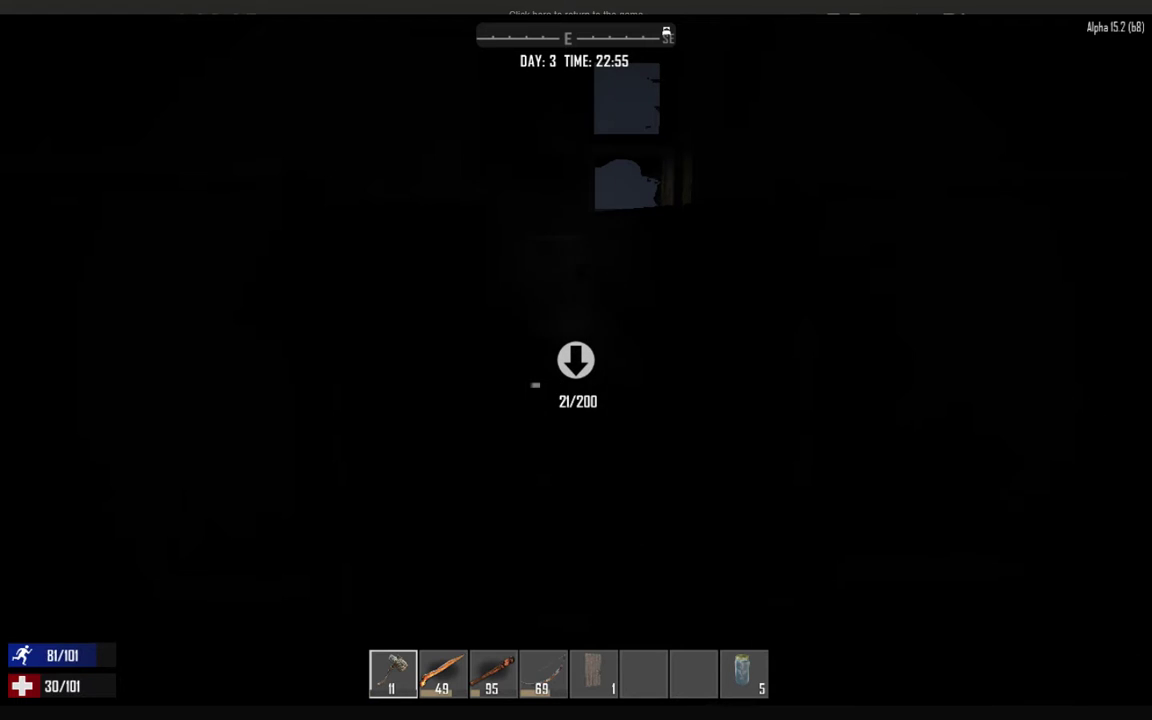
pyautogui.click(576, 360)
pyautogui.press('Tab')
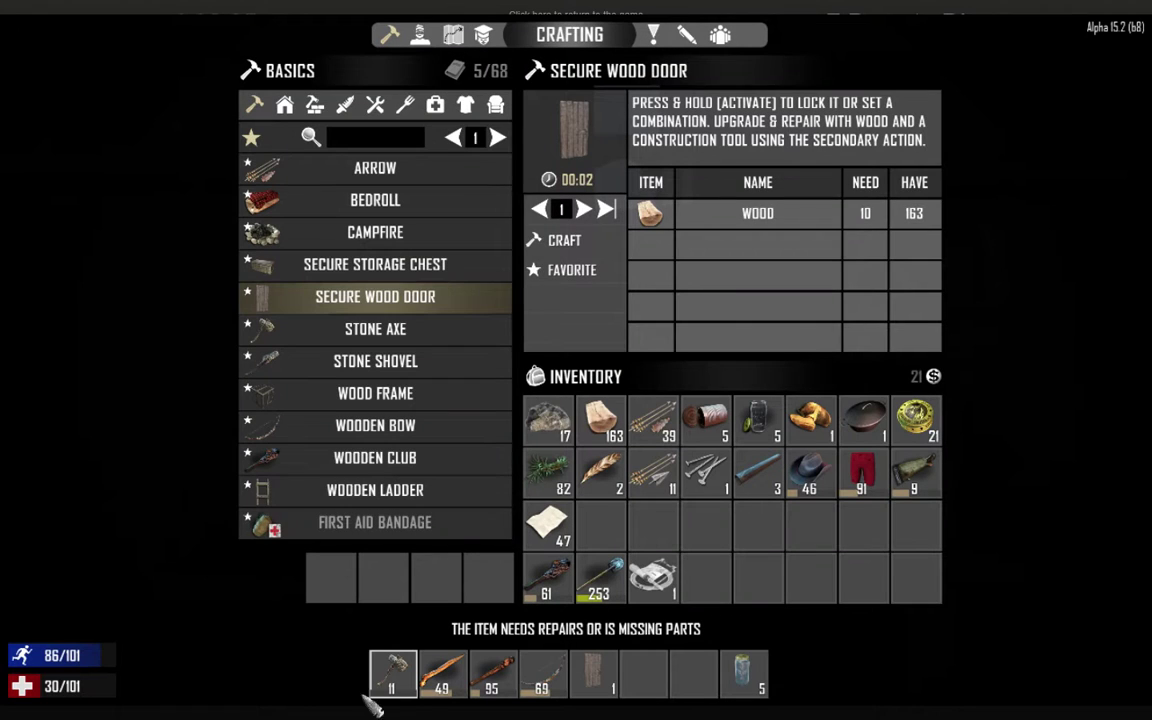
# Scrap the worn stone axe and craft a new Stone Axe.
pyautogui.click(395, 700)
pyautogui.click(555, 236)
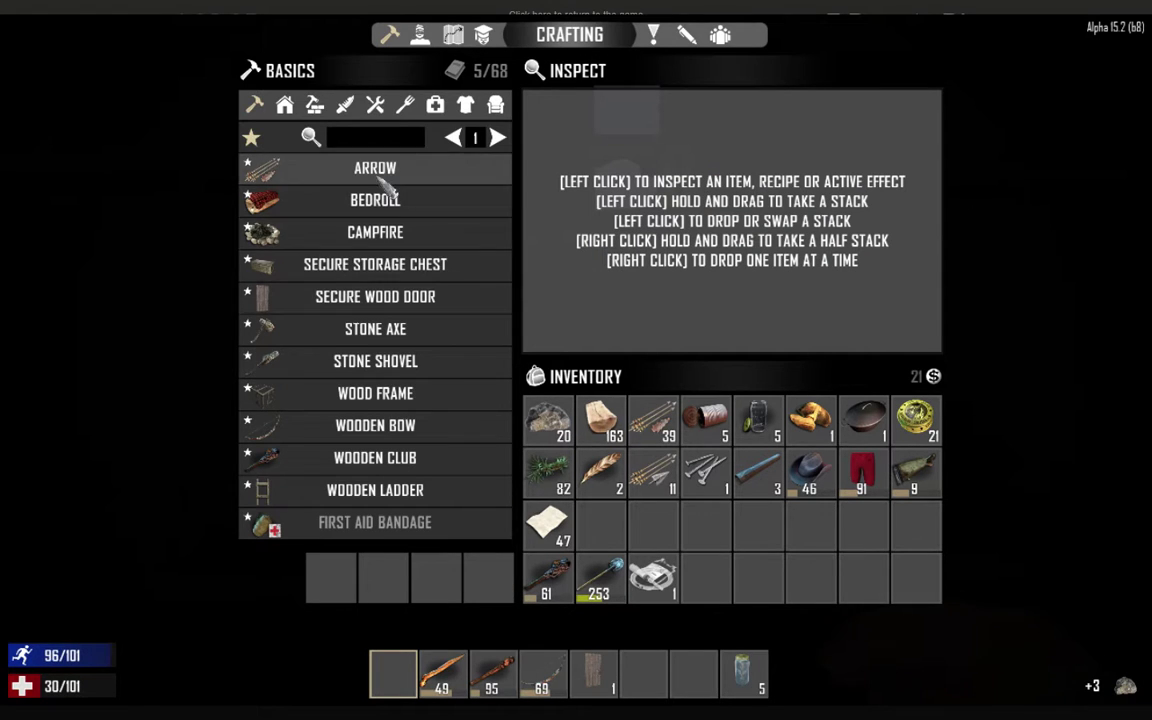
pyautogui.click(375, 329)
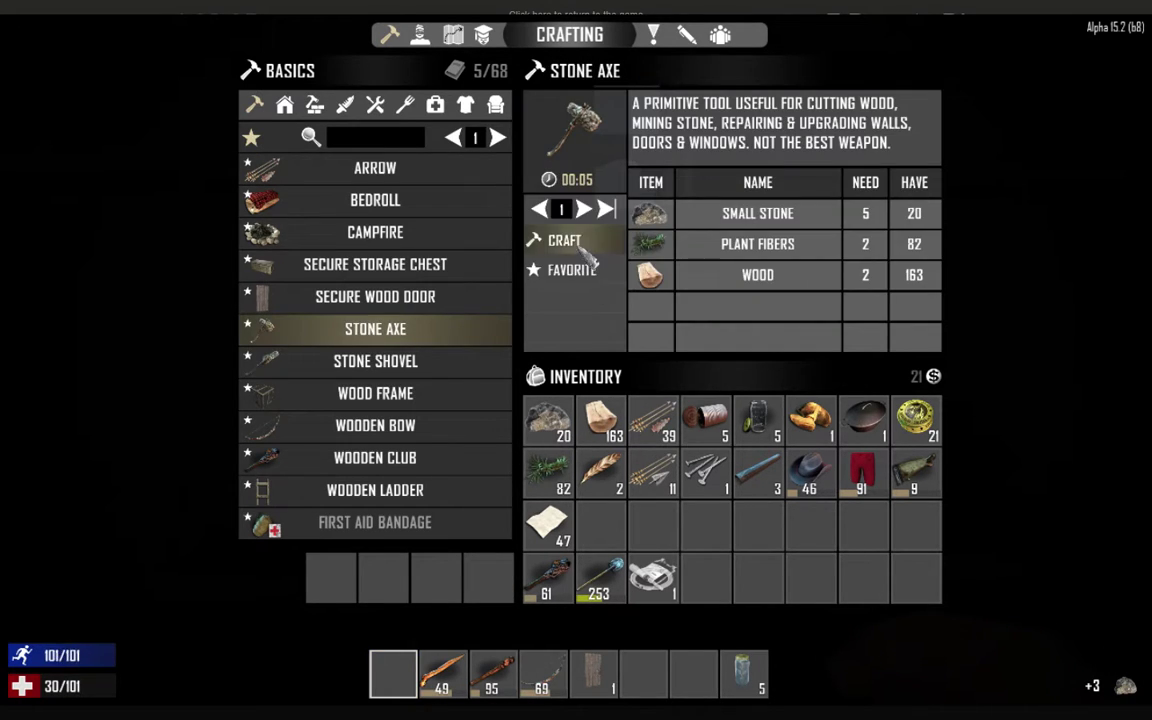
pyautogui.click(560, 240)
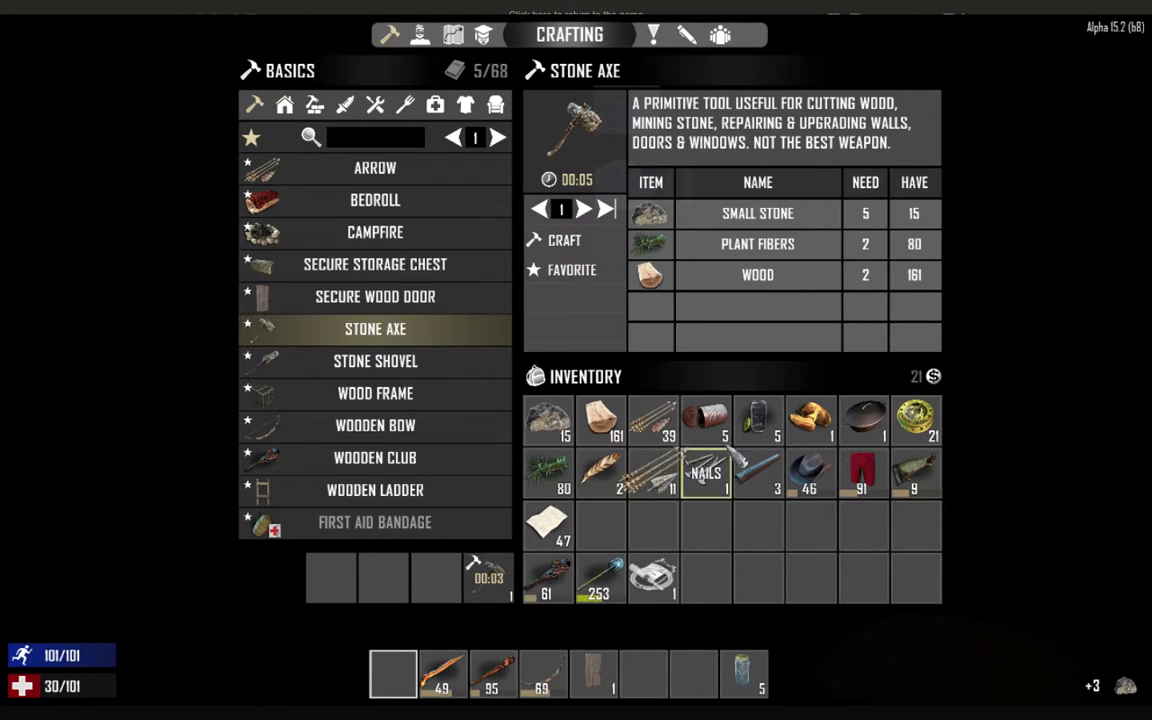
# Scrap the empty cans, then hit the damaged block with the new axe.
pyautogui.click(706, 418)
pyautogui.click(565, 211)
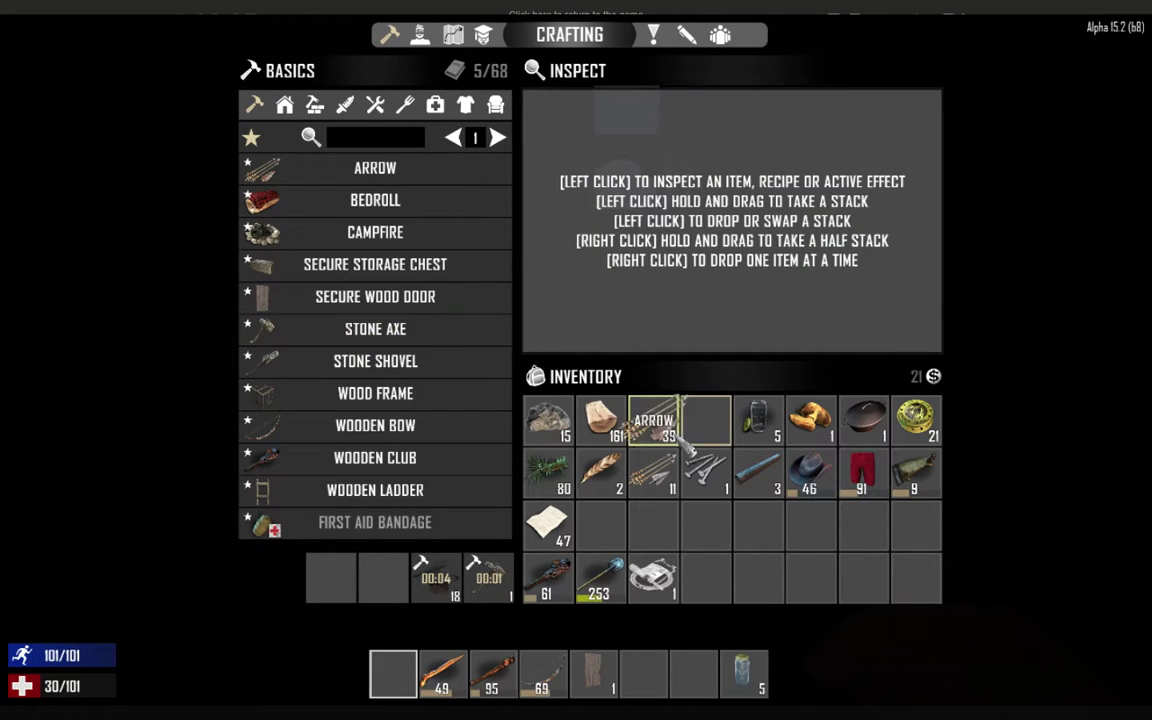
pyautogui.click(708, 470)
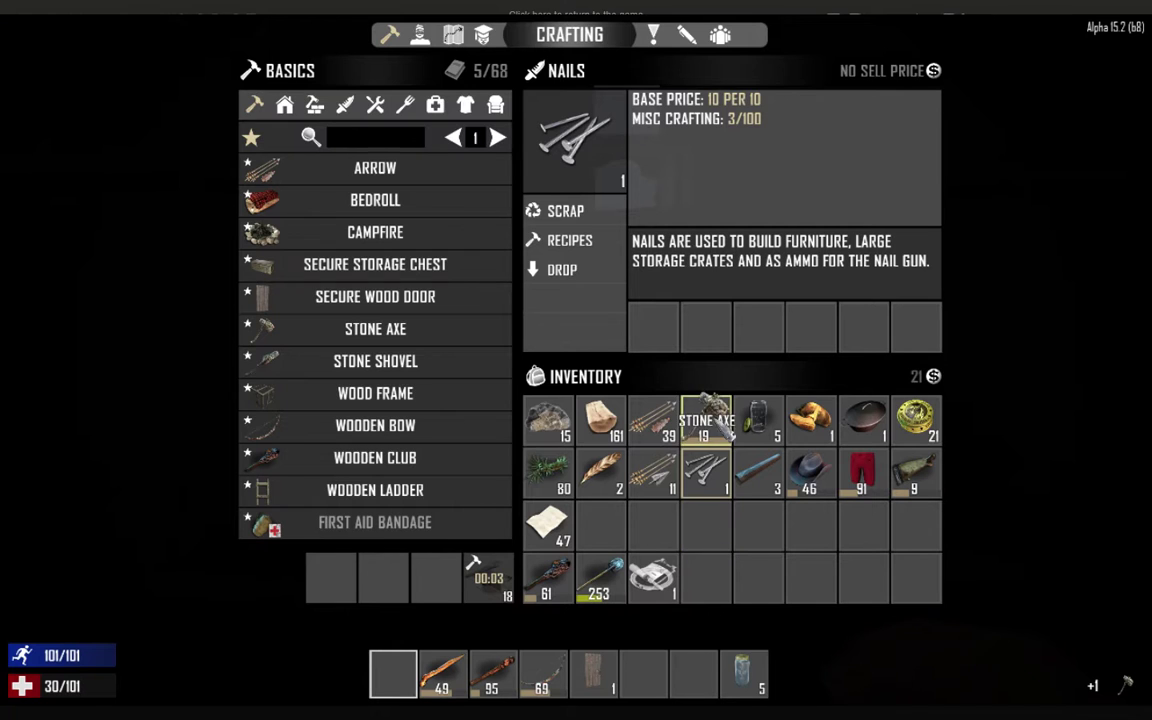
pyautogui.press('Tab')
pyautogui.click(576, 360)
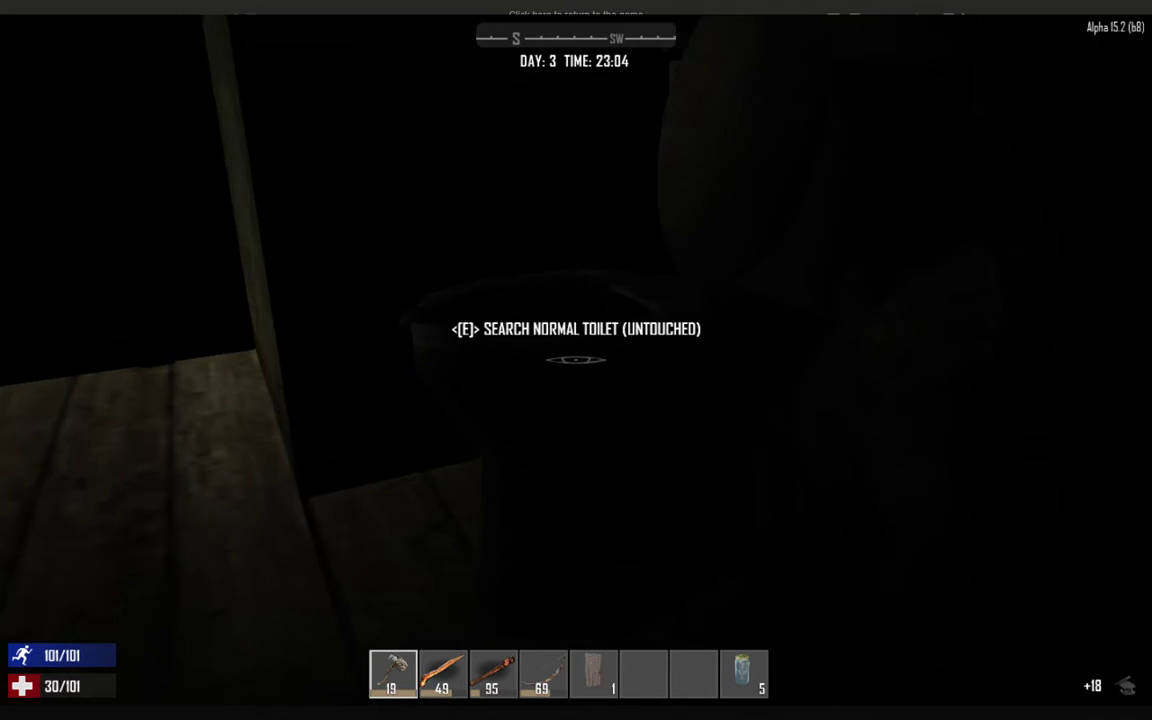
# Search the toilet, then take both club stacks from the second sports bag.
pyautogui.press('e')
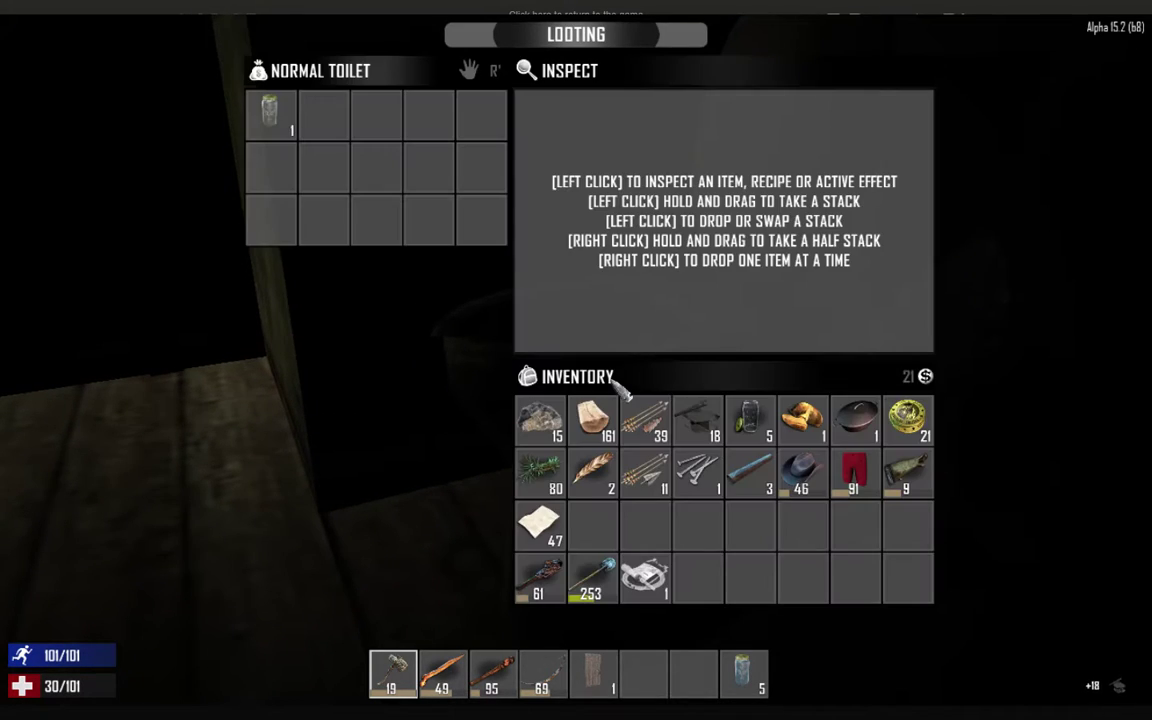
pyautogui.press('Escape')
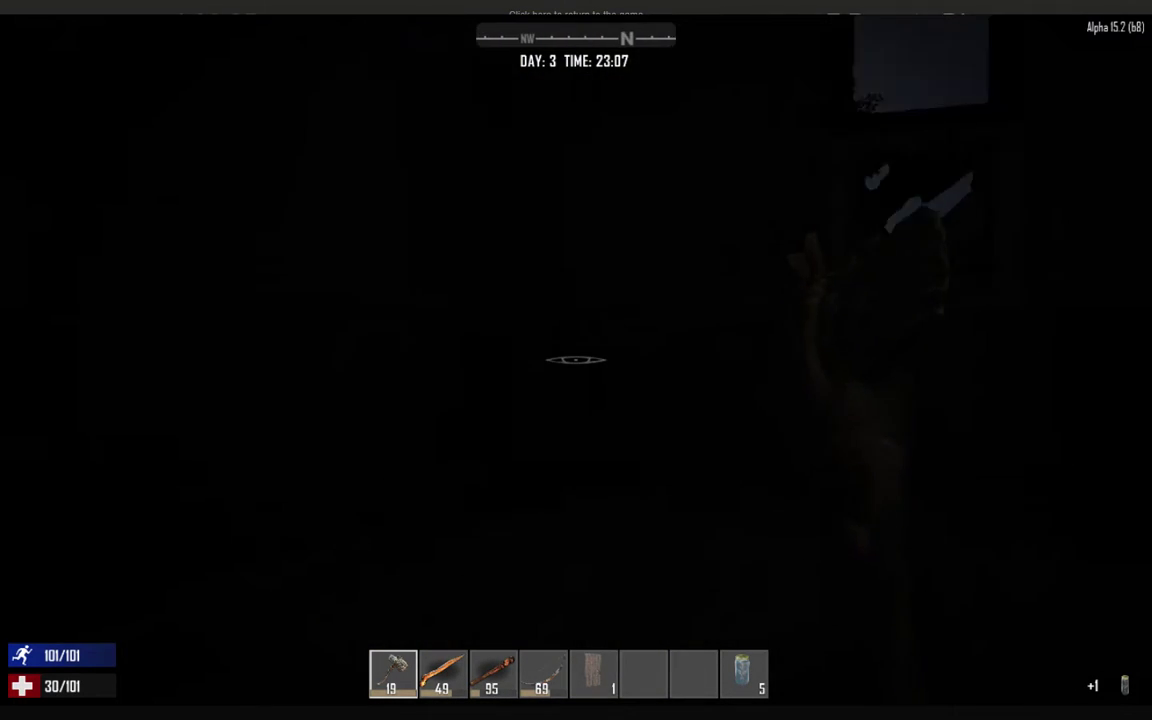
pyautogui.press('e')
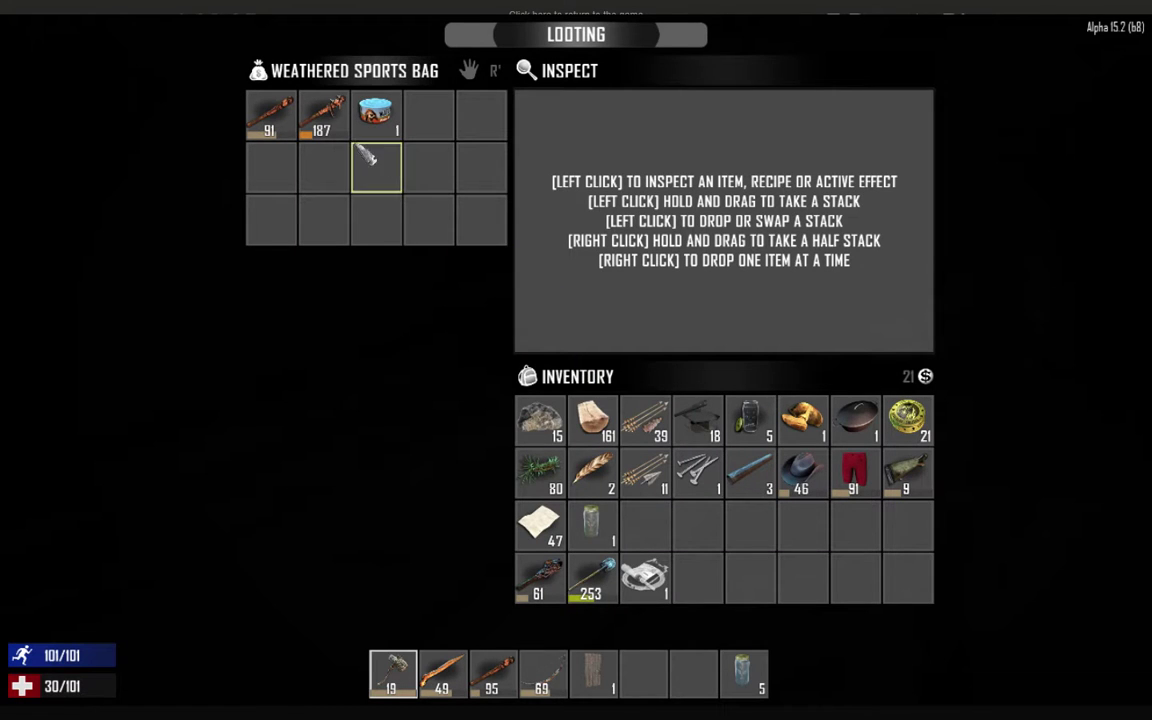
pyautogui.keyDown('shift'); pyautogui.click(323, 113); pyautogui.keyUp('shift')
pyautogui.keyDown('shift'); pyautogui.click(272, 115); pyautogui.keyUp('shift')
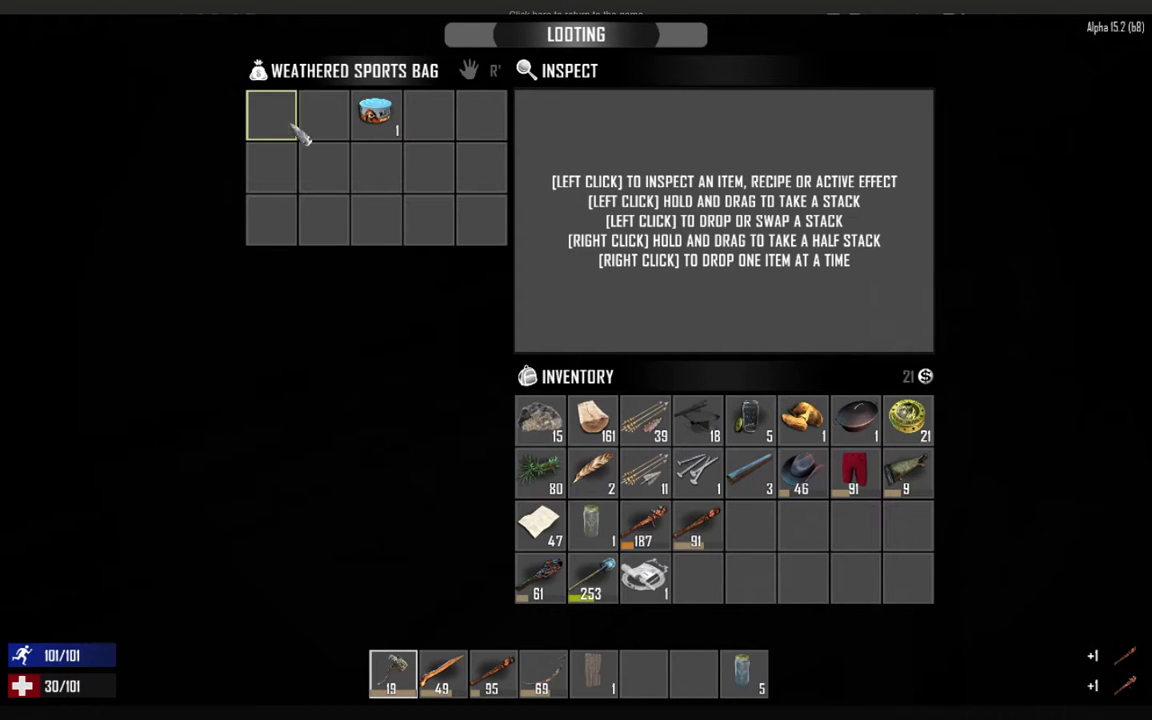
# Eat the Can of Dog Food from the bag and return to the game.
pyautogui.click(390, 130)
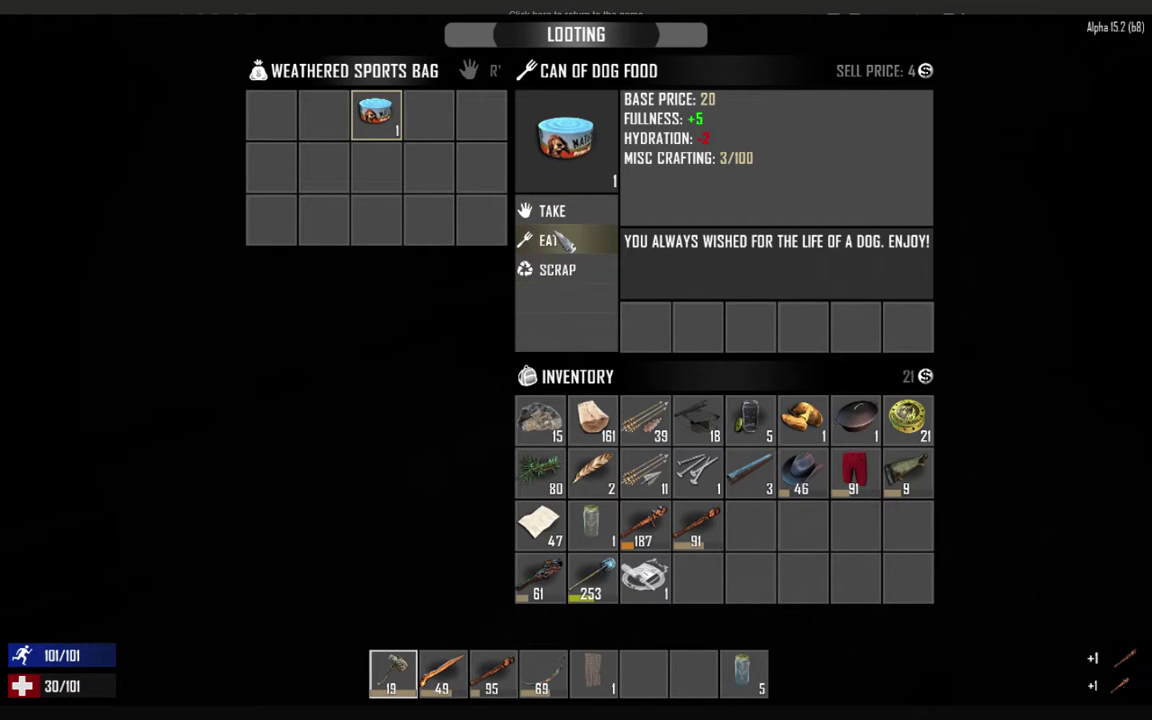
pyautogui.click(560, 240)
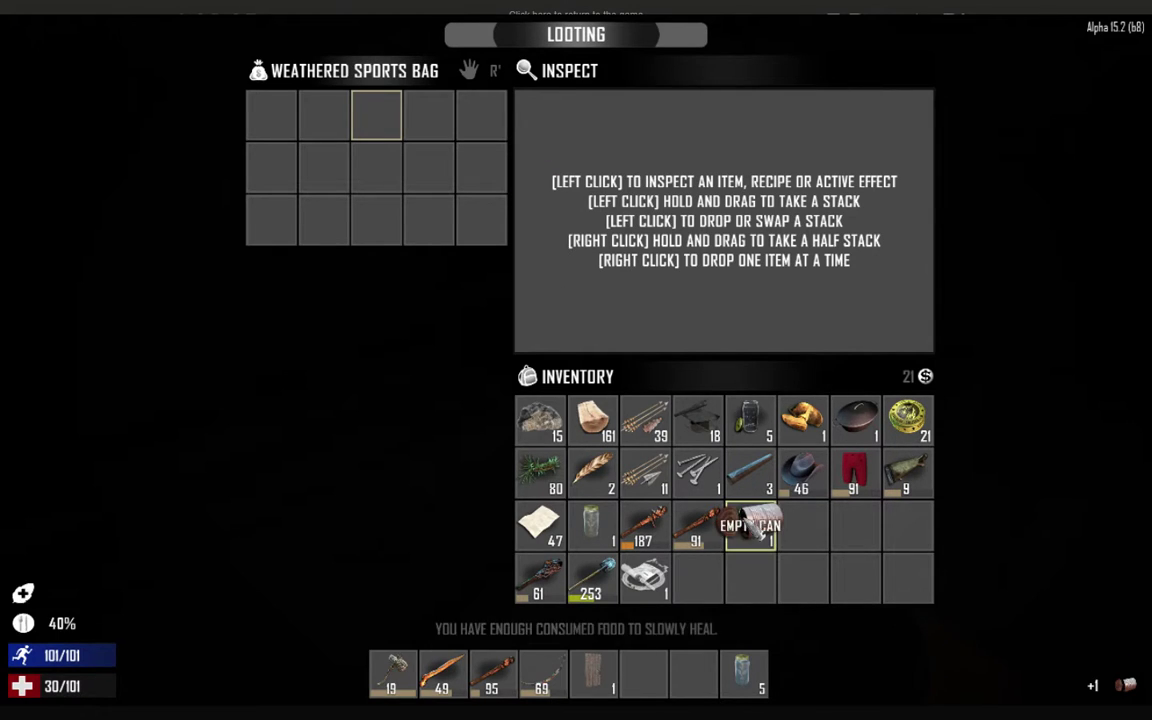
pyautogui.press('Tab')
pyautogui.press('Tab')
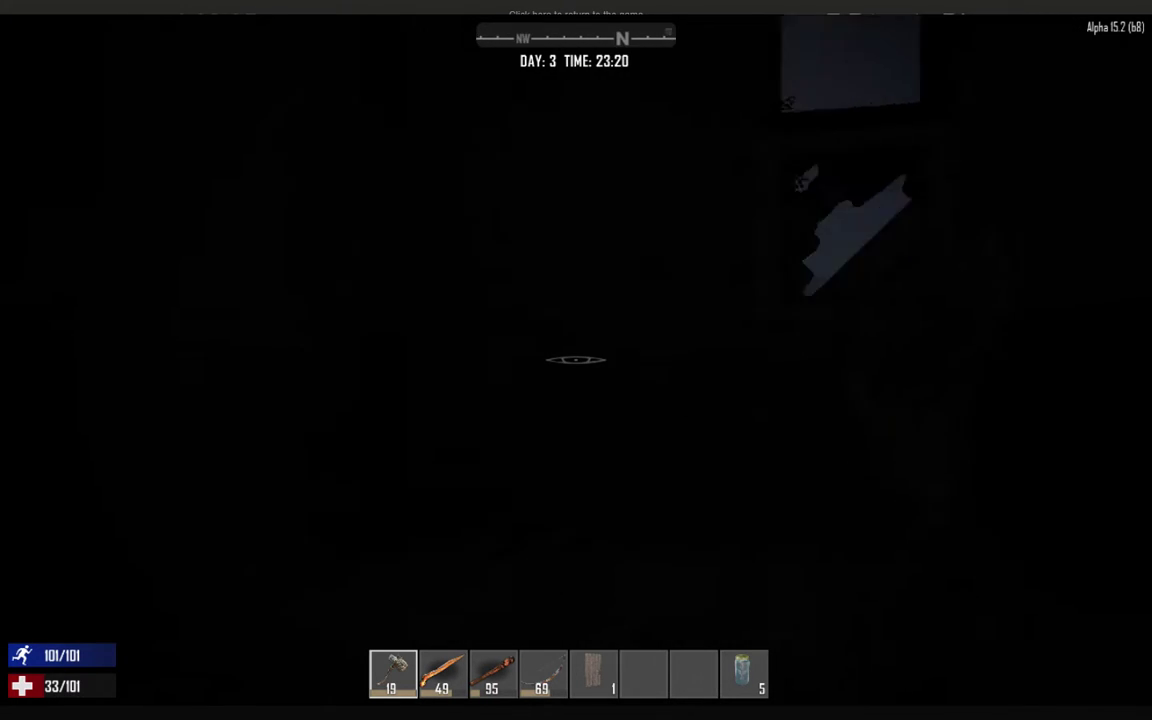
# Place the wooden door from hotbar slot 5 in front of the player.
pyautogui.press('4')
pyautogui.press('5')
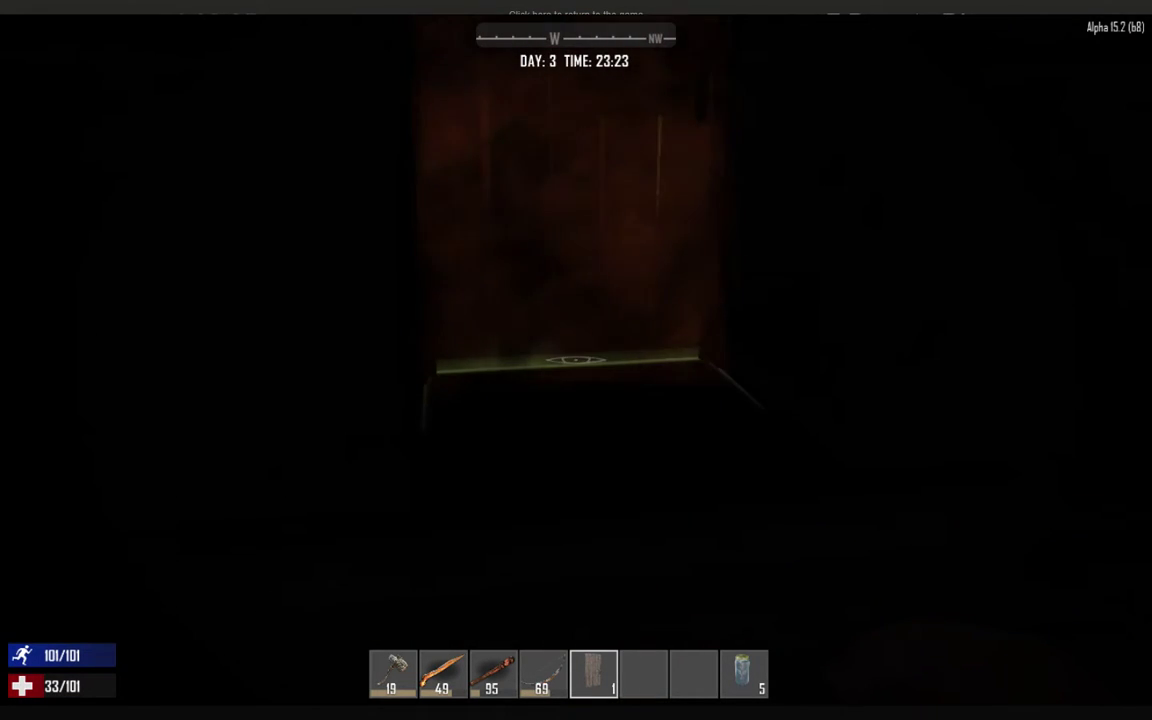
pyautogui.rightClick(576, 360)
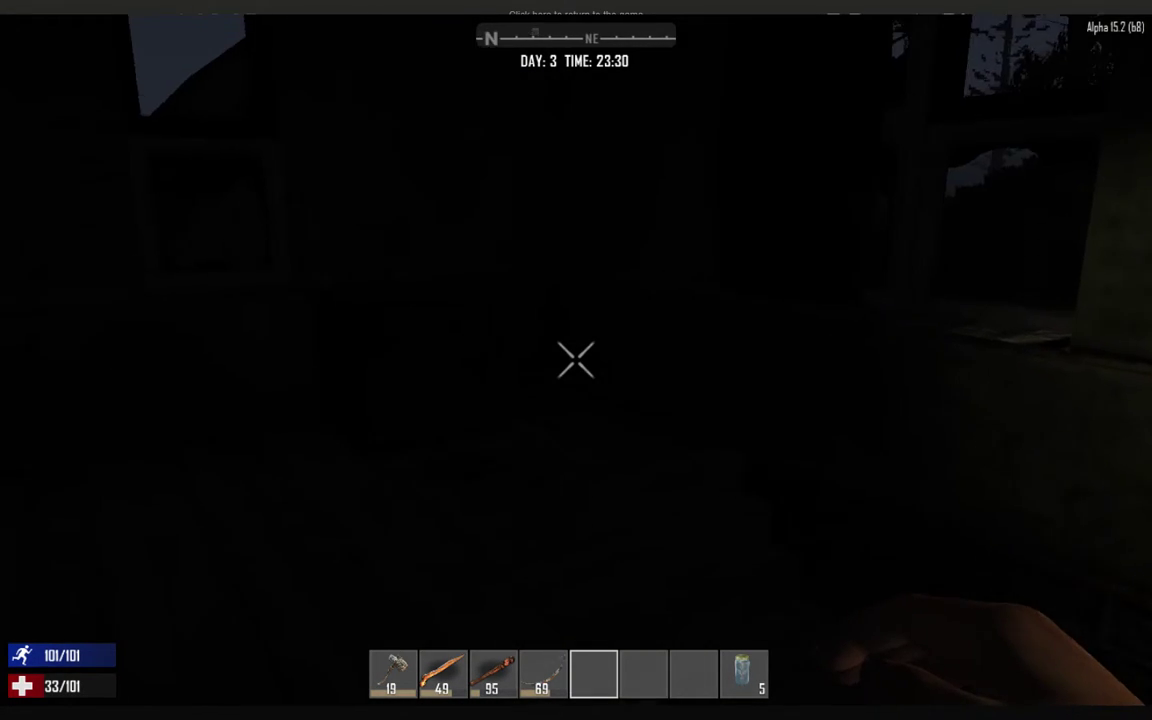
# Crouch, search the old sink, and stand back up.
pyautogui.press('c')
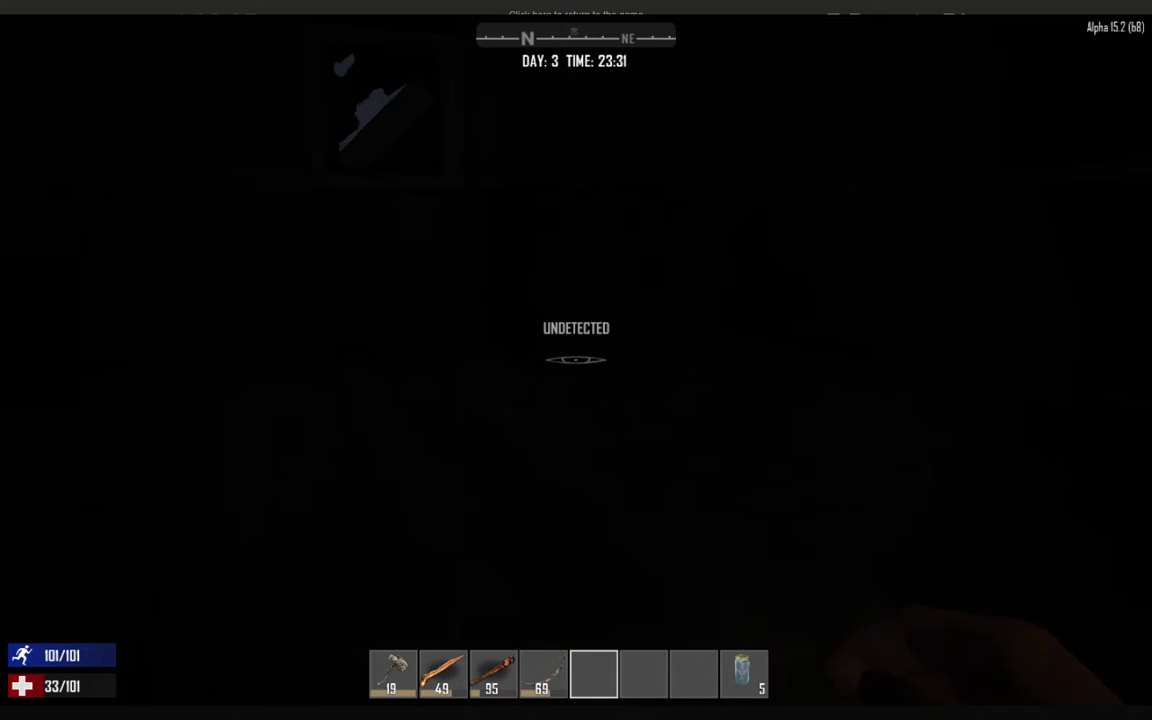
pyautogui.press('e')
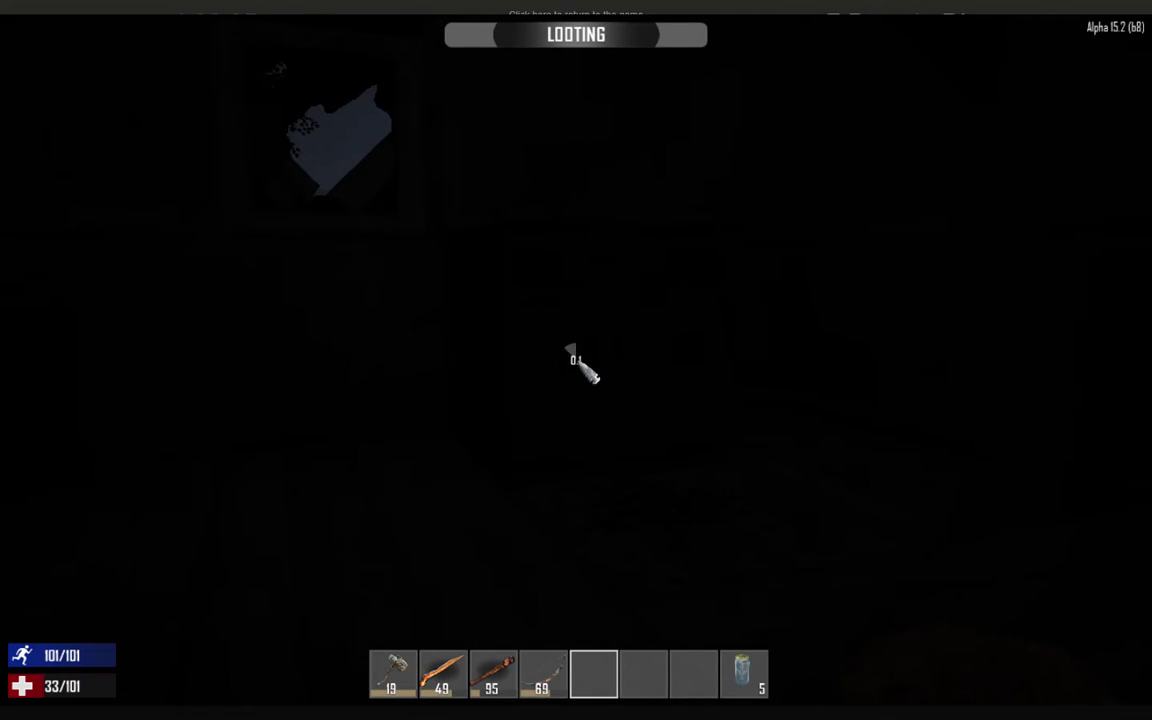
pyautogui.press('Escape')
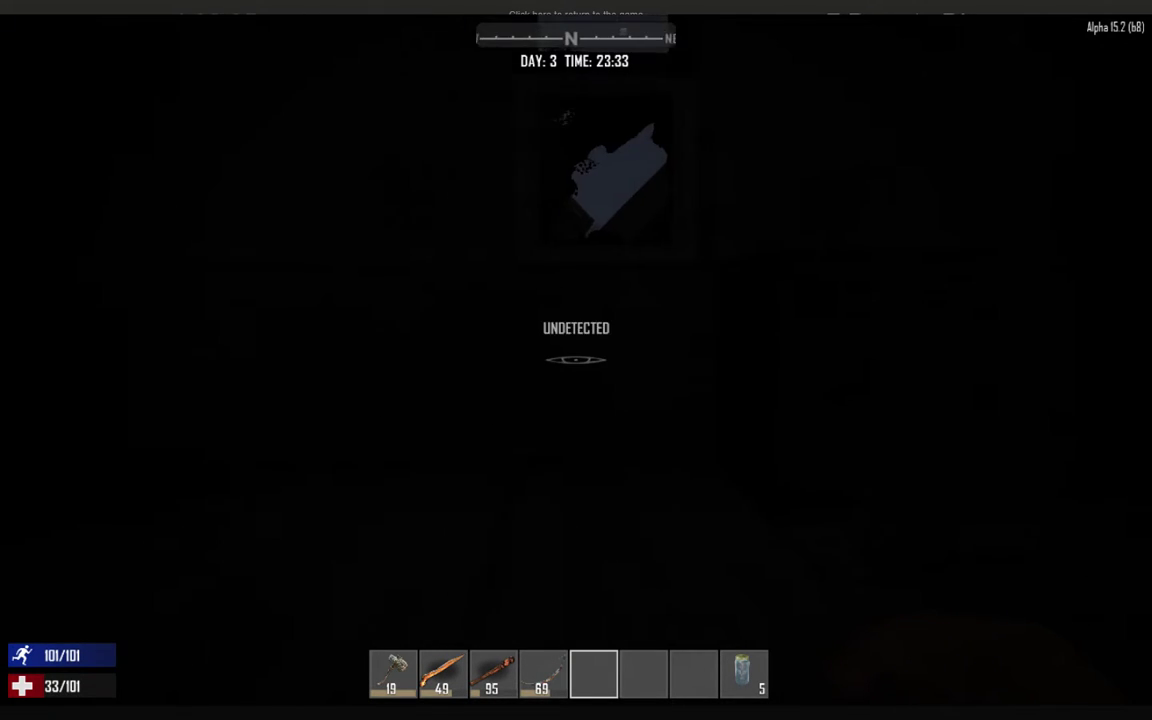
pyautogui.press('c')
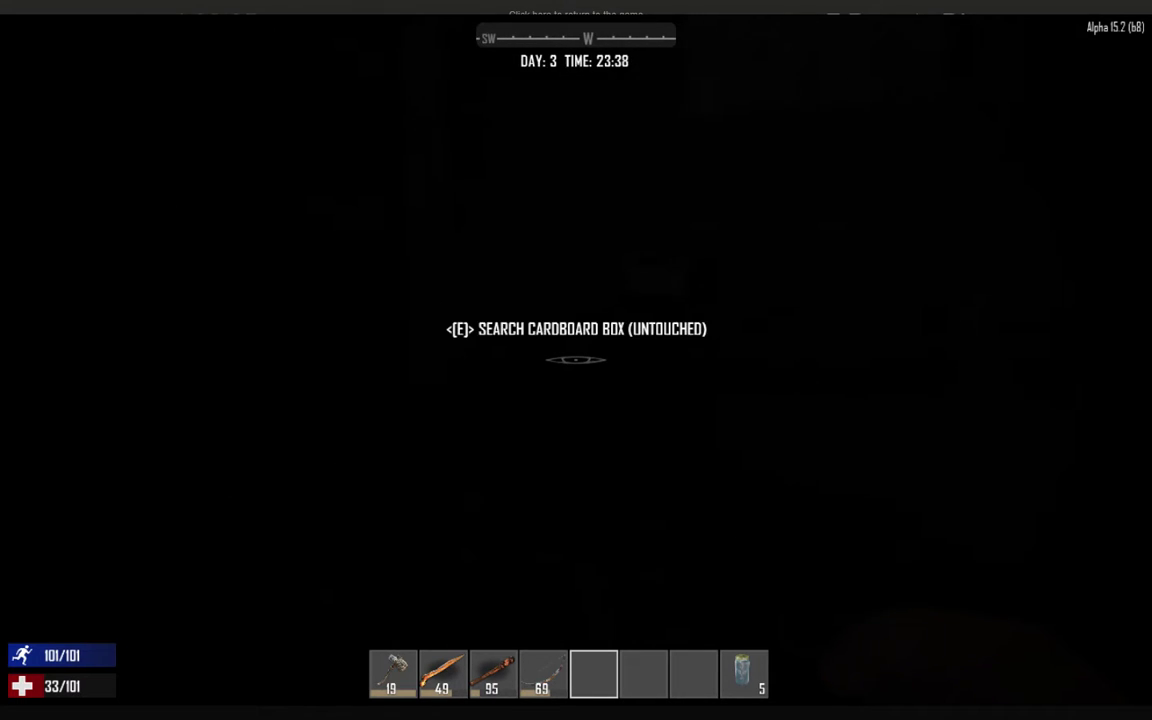
# Search the untouched cardboard box, find it empty, and close it.
pyautogui.press('e')
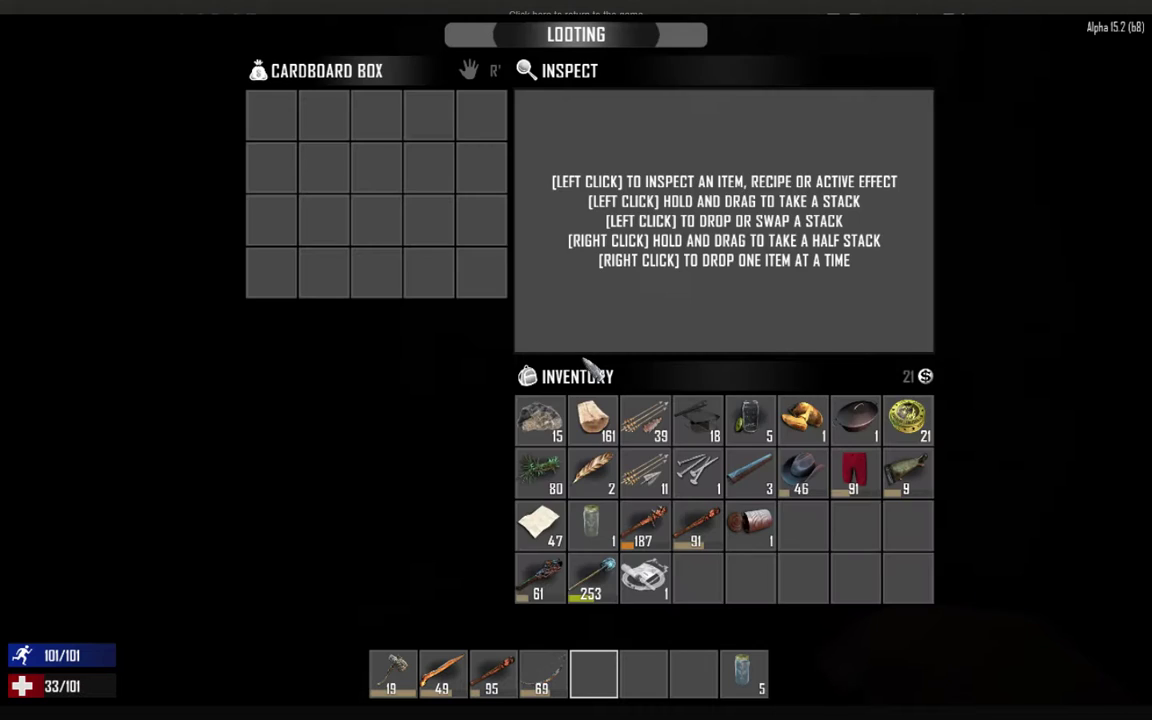
pyautogui.press('Escape')
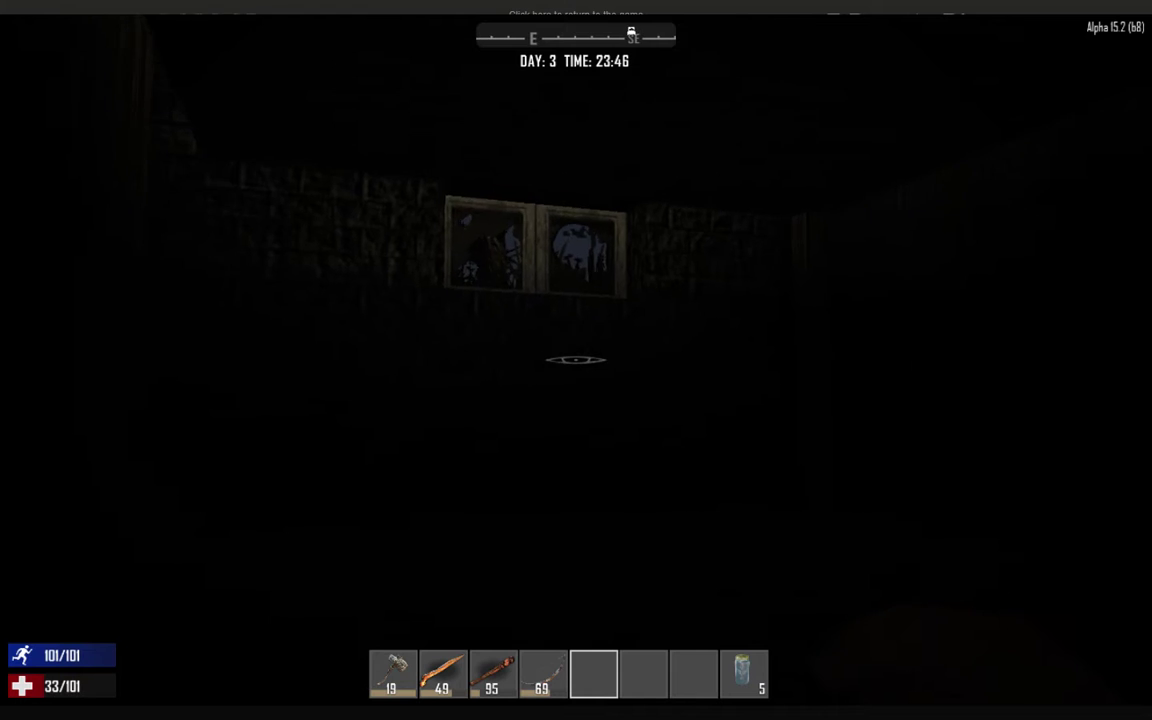
# Equip the stone axe from slot 2 and batter the locked door to 100/200 health.
pyautogui.press('2')
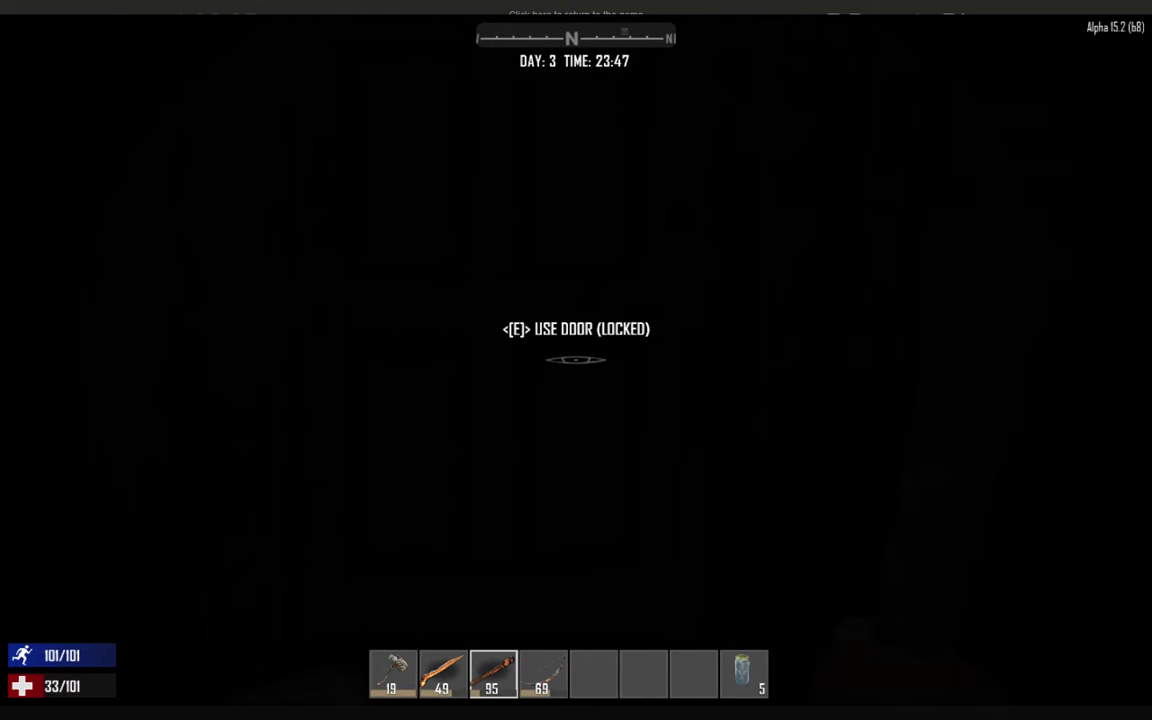
pyautogui.click(576, 360)
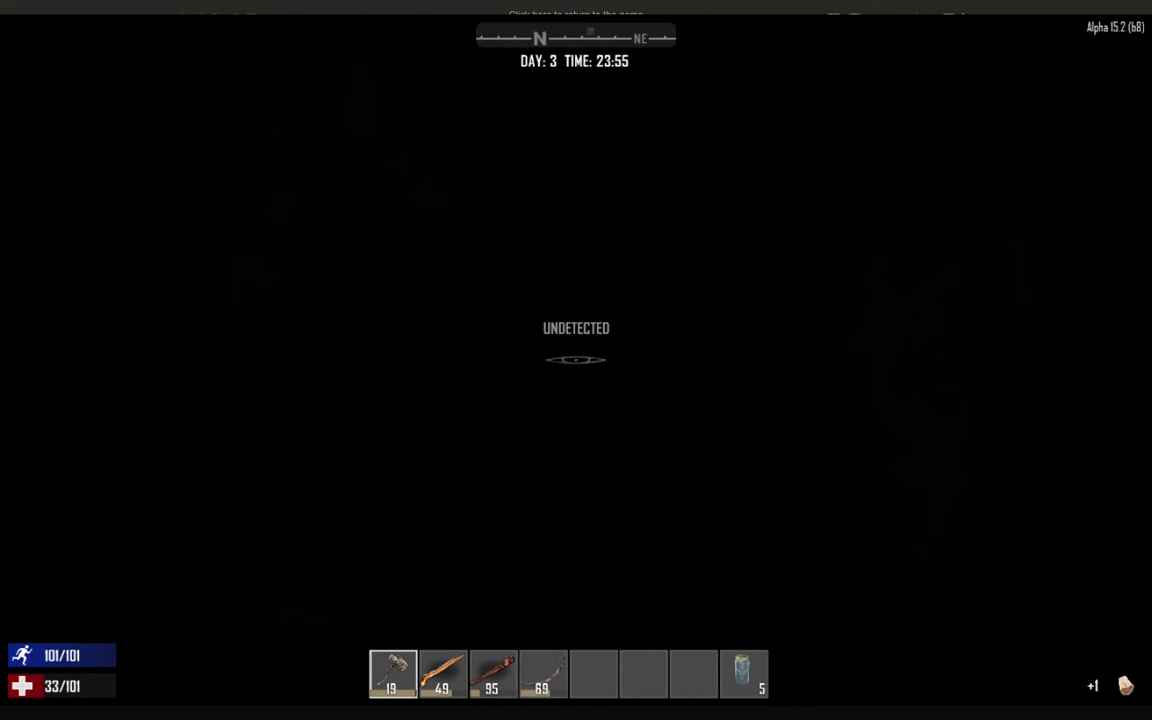
pyautogui.click(576, 360)
pyautogui.click(576, 360)
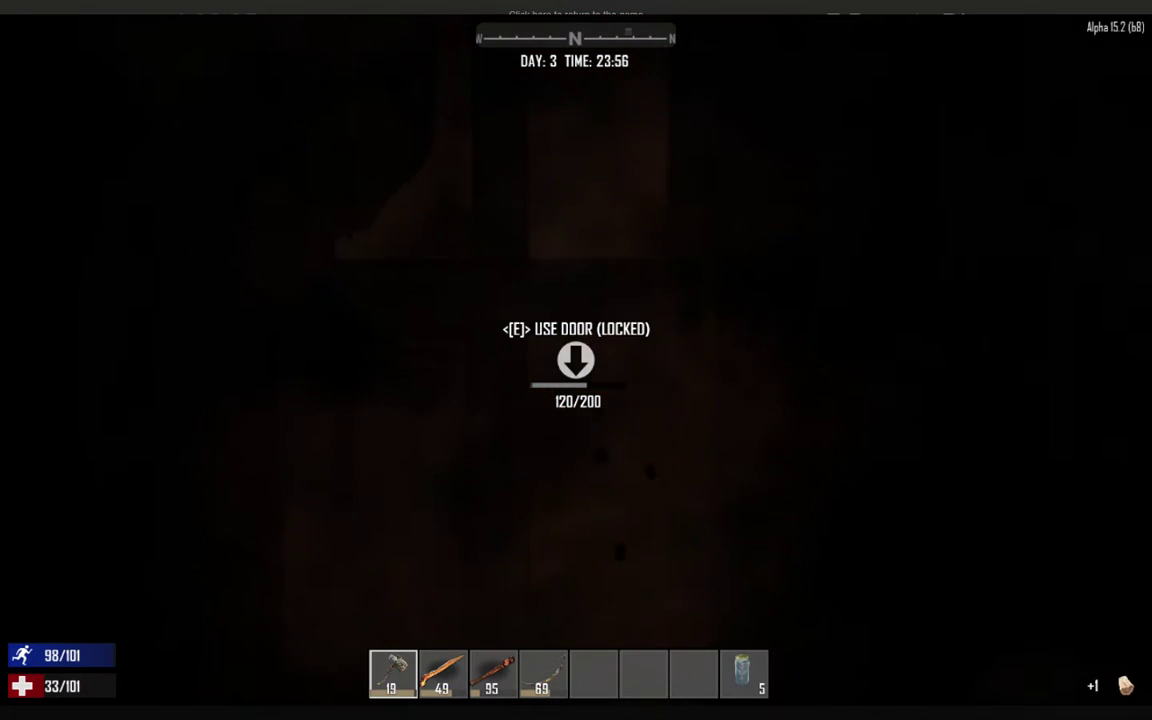
pyautogui.click(576, 360)
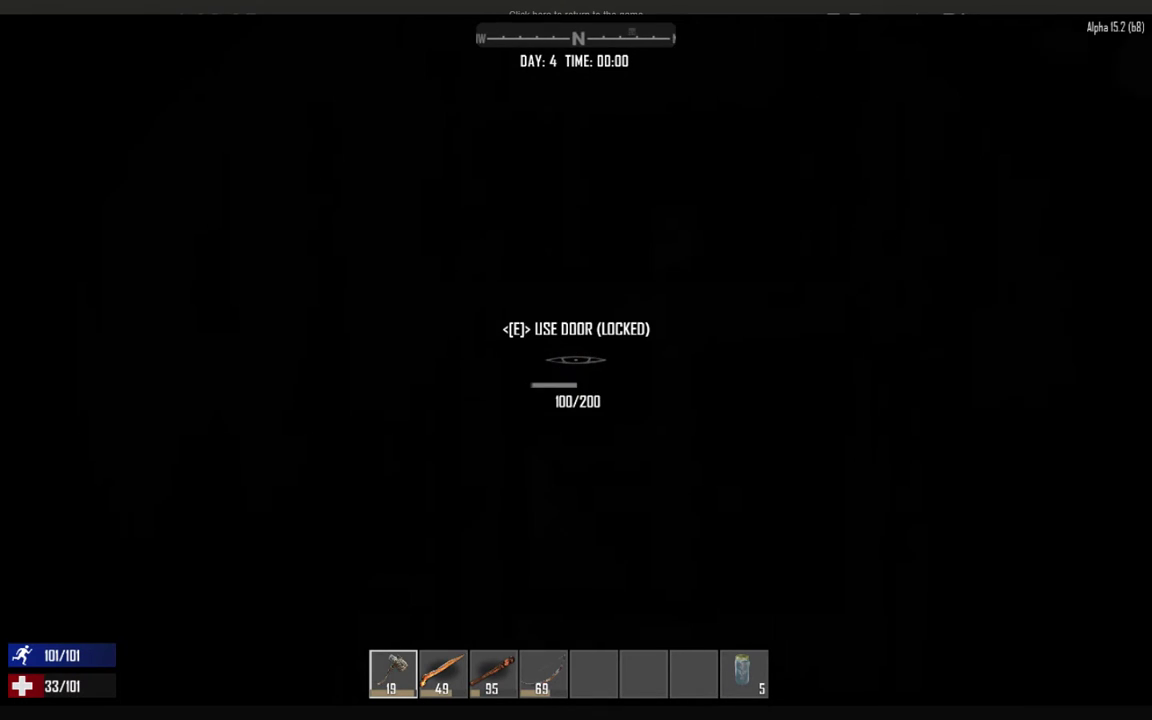
# Break the locked door open and loot the iron desk beyond it.
pyautogui.click(576, 360)
pyautogui.click(576, 360)
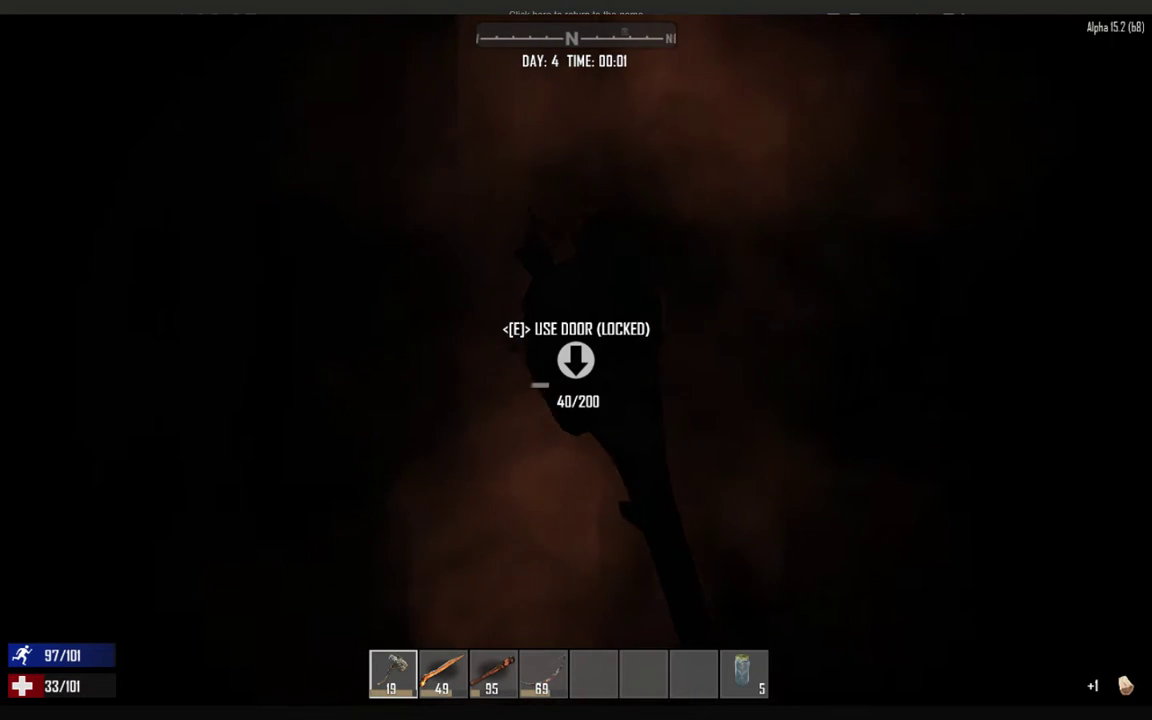
pyautogui.click(576, 360)
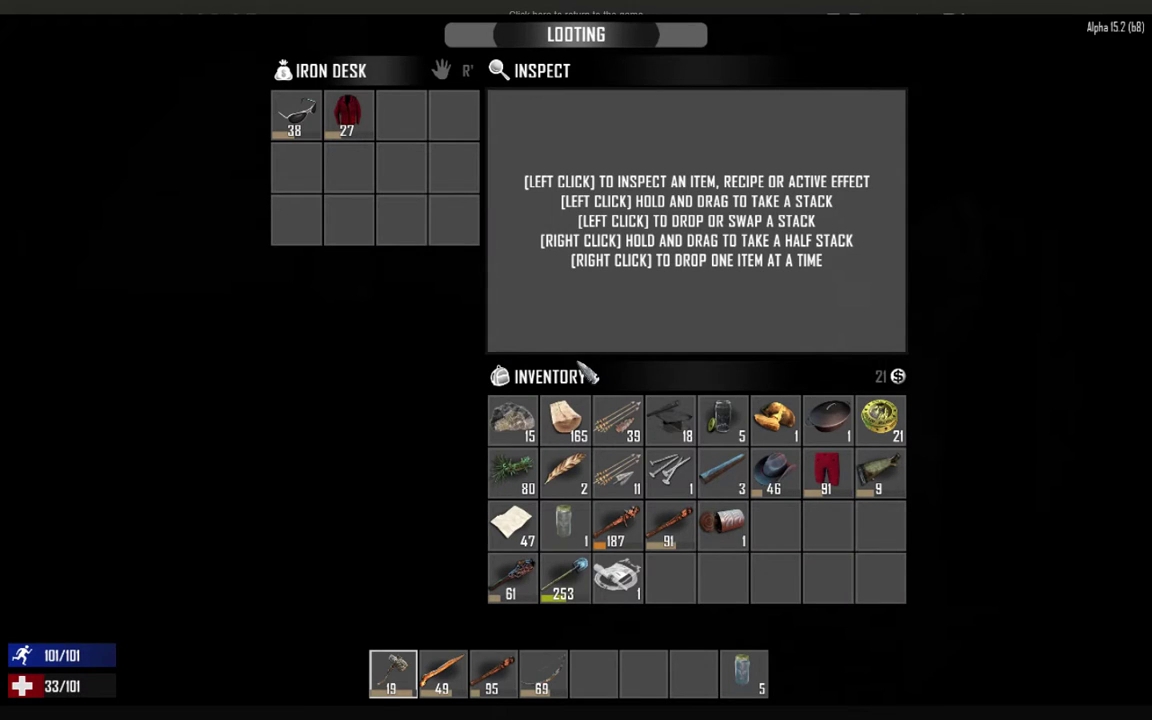
pyautogui.press('Escape')
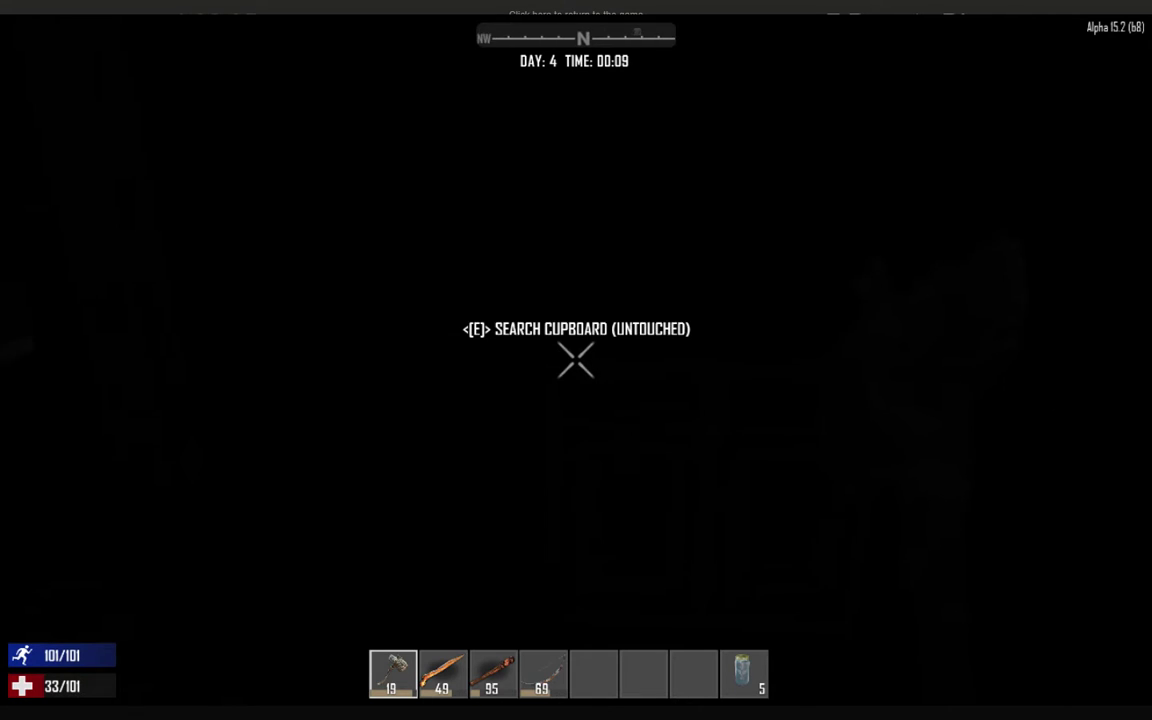
# Search the cupboard, grab its lone item, then check the empty medicine cabinet.
pyautogui.press('e')
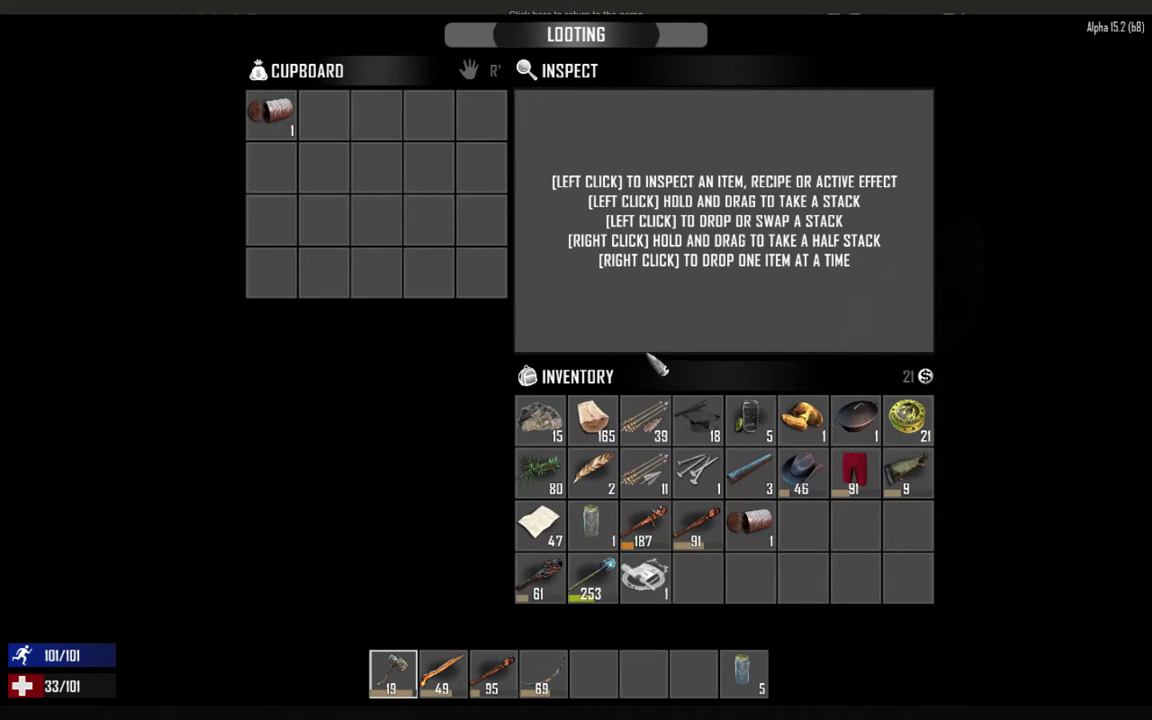
pyautogui.press('Escape')
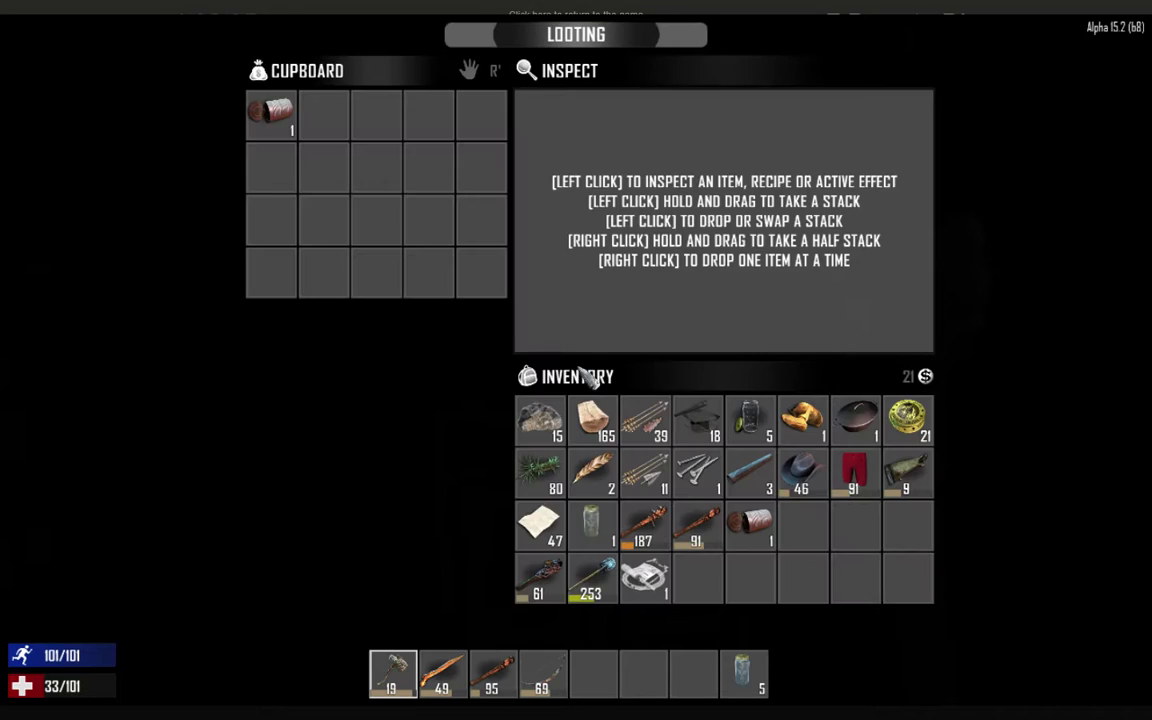
pyautogui.keyDown('shift'); pyautogui.click(243, 100); pyautogui.keyUp('shift')
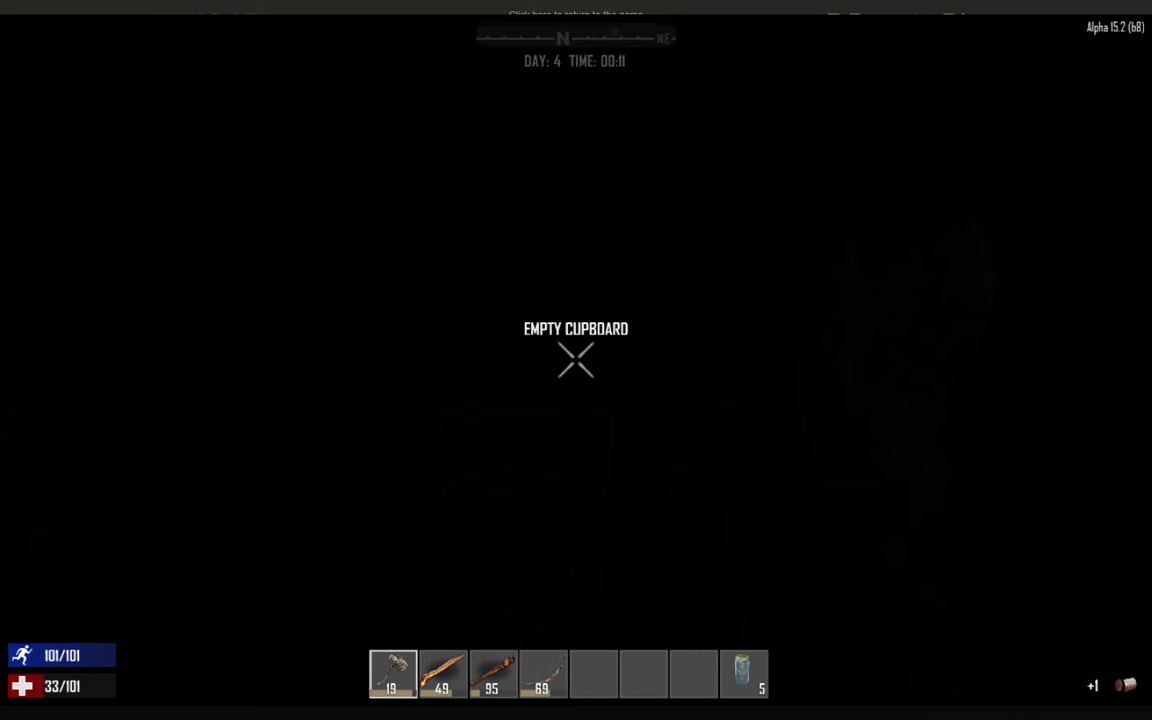
pyautogui.press('e')
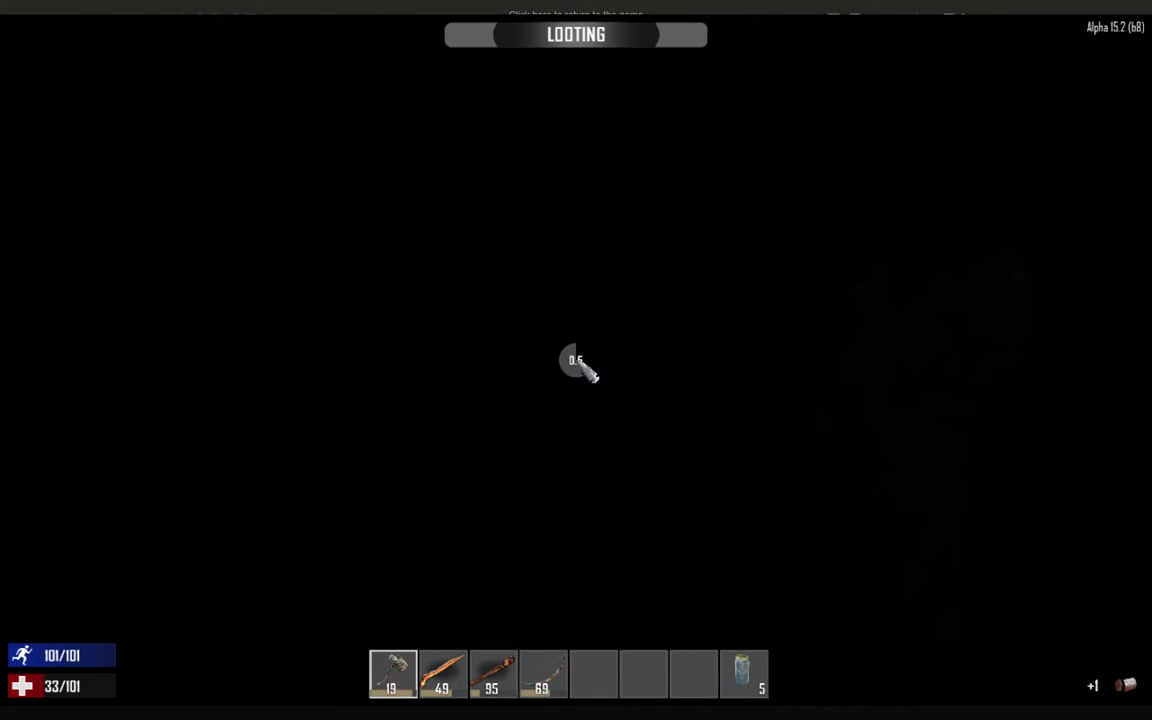
pyautogui.press('Escape')
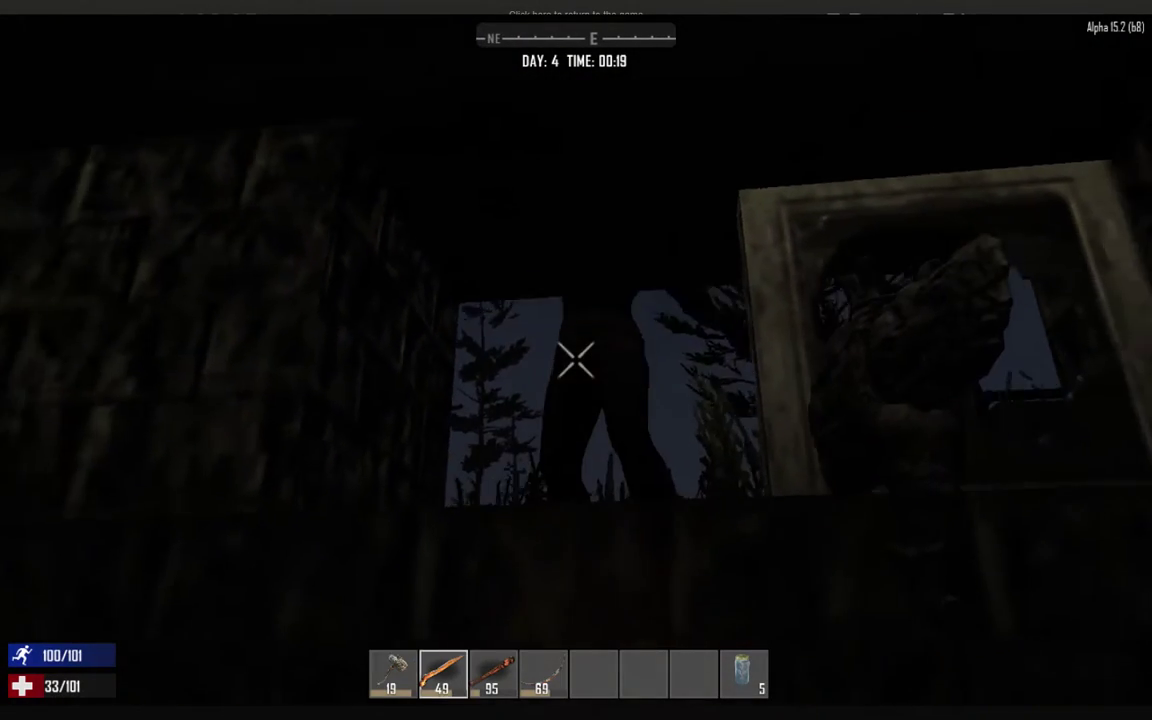
pyautogui.scroll(-2, 576, 360)
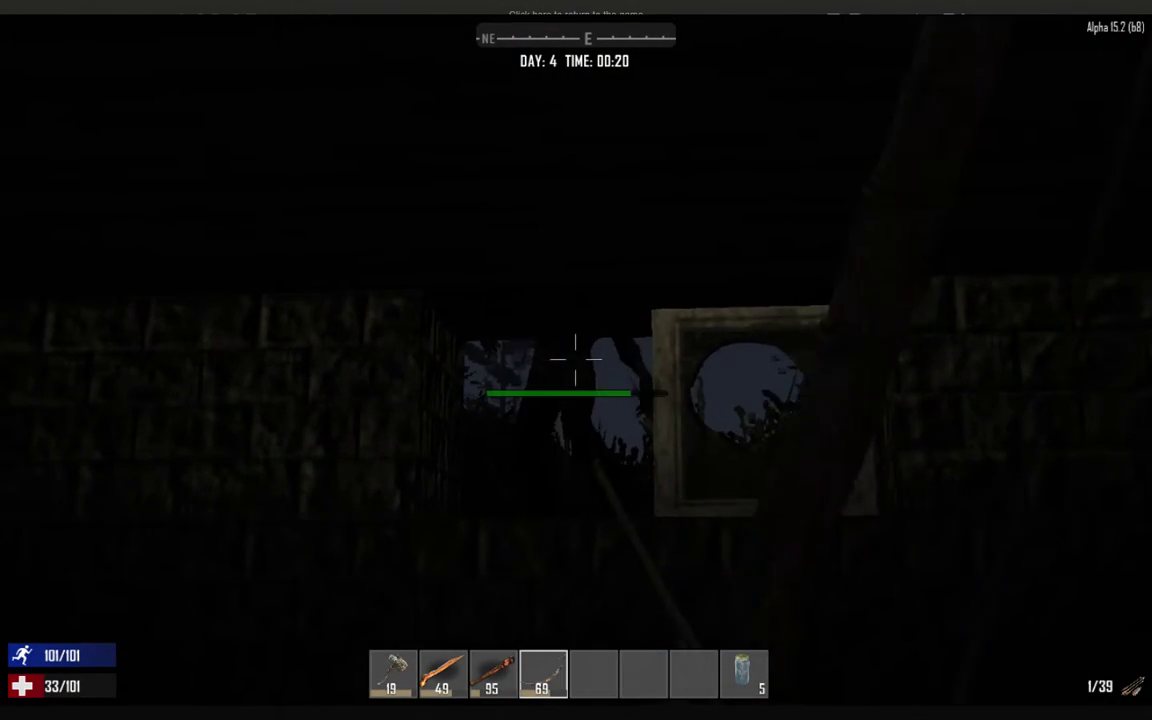
# Fire three bow arrows at the figure outside the window, reloading between shots.
pyautogui.click(576, 360)
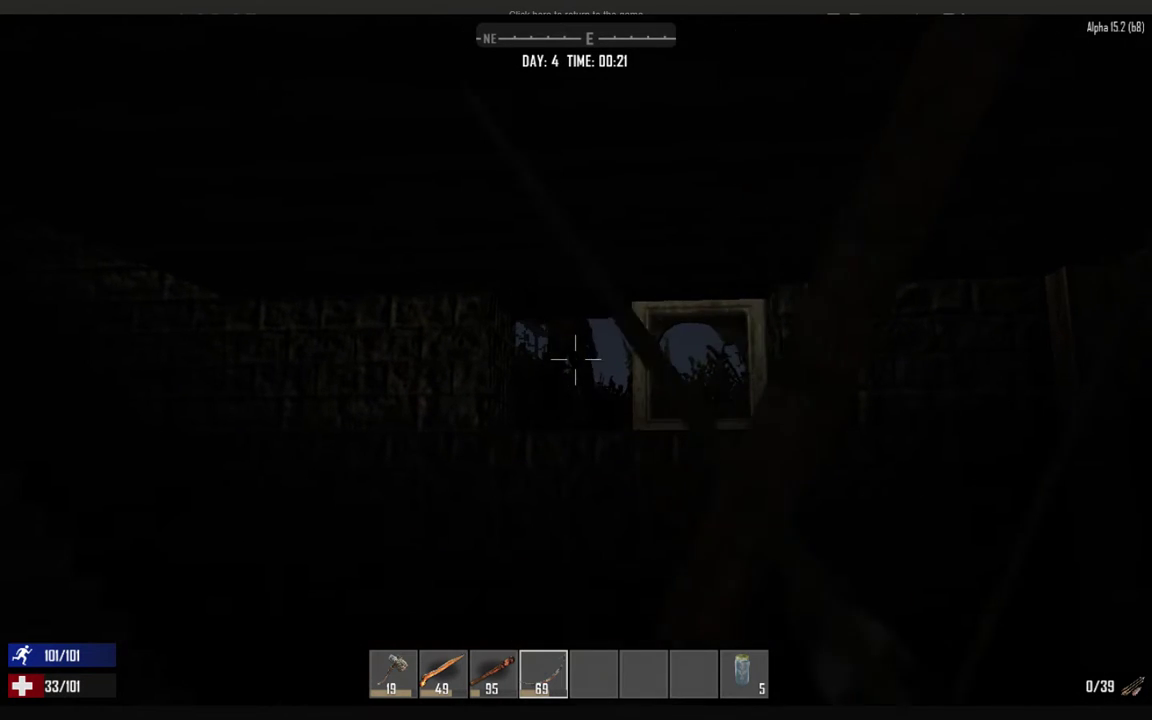
pyautogui.press('r')
pyautogui.click(576, 360)
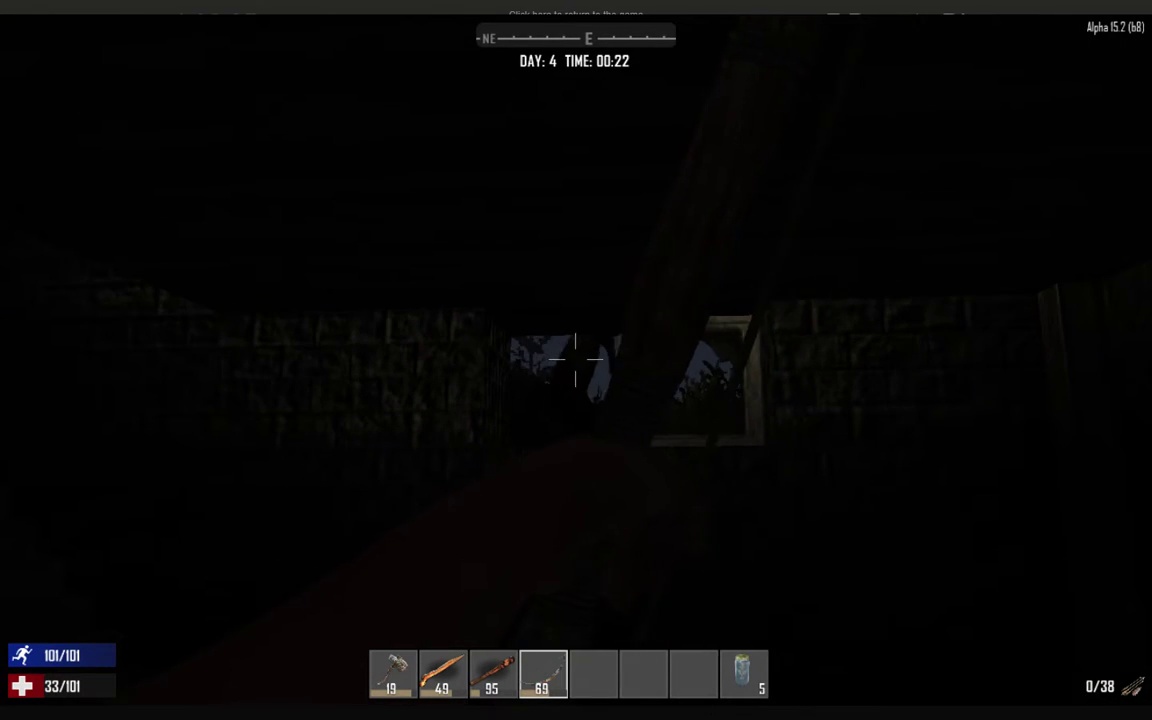
pyautogui.press('r')
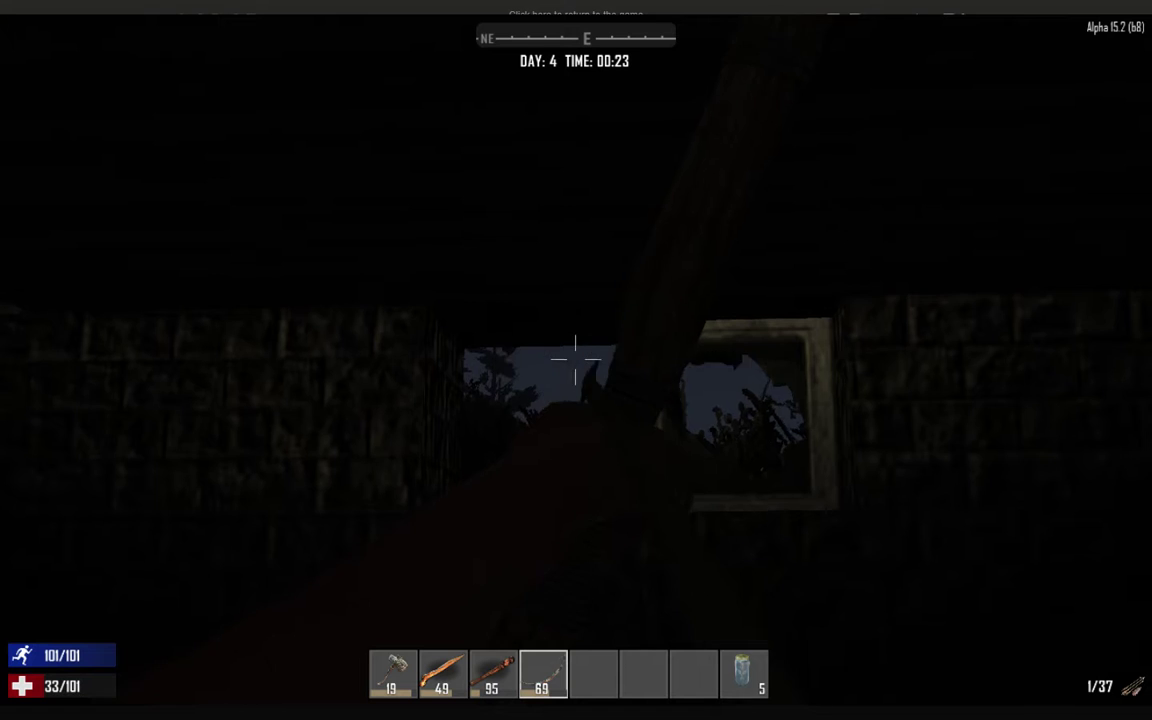
pyautogui.click(576, 360)
pyautogui.press('r')
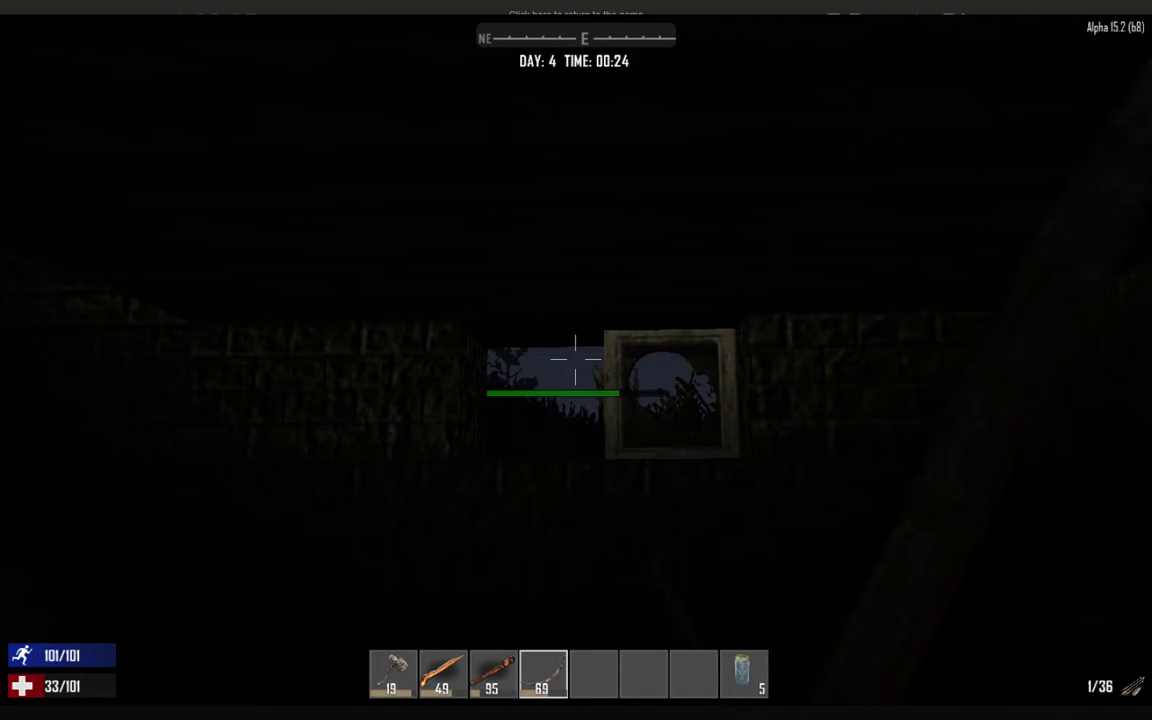
pyautogui.press('ctrl')
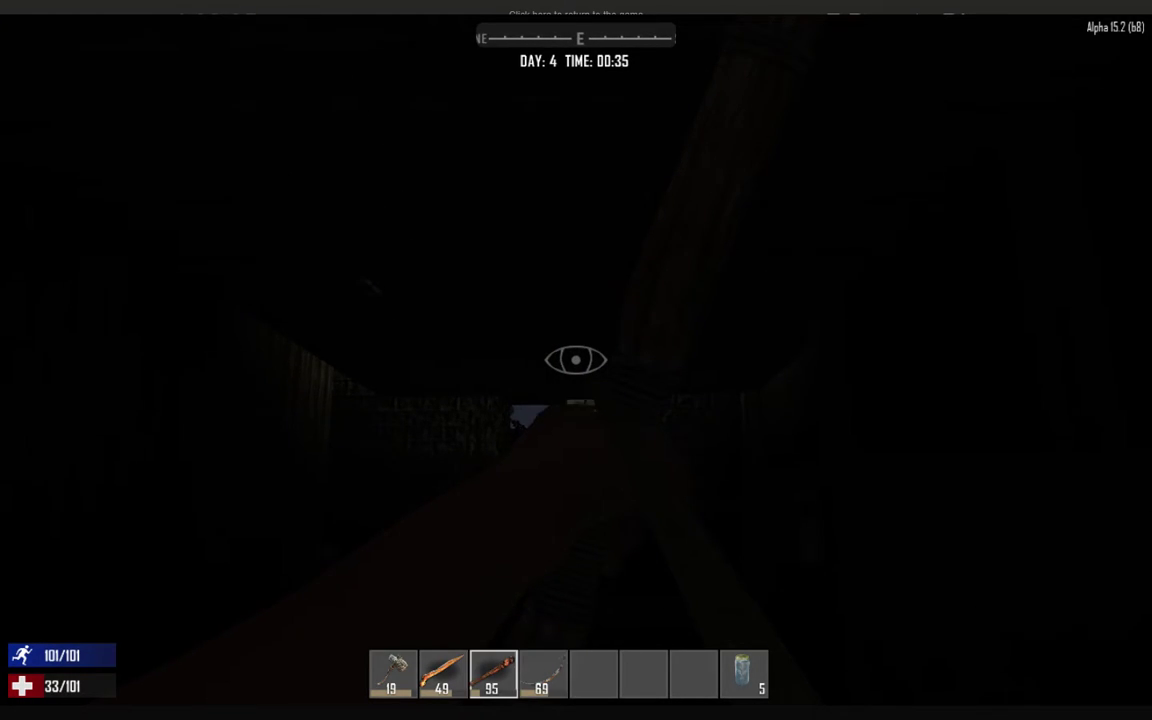
# Walk the corridor with the rifle from slot 2 and head outside toward the fence and trees.
pyautogui.press('w')
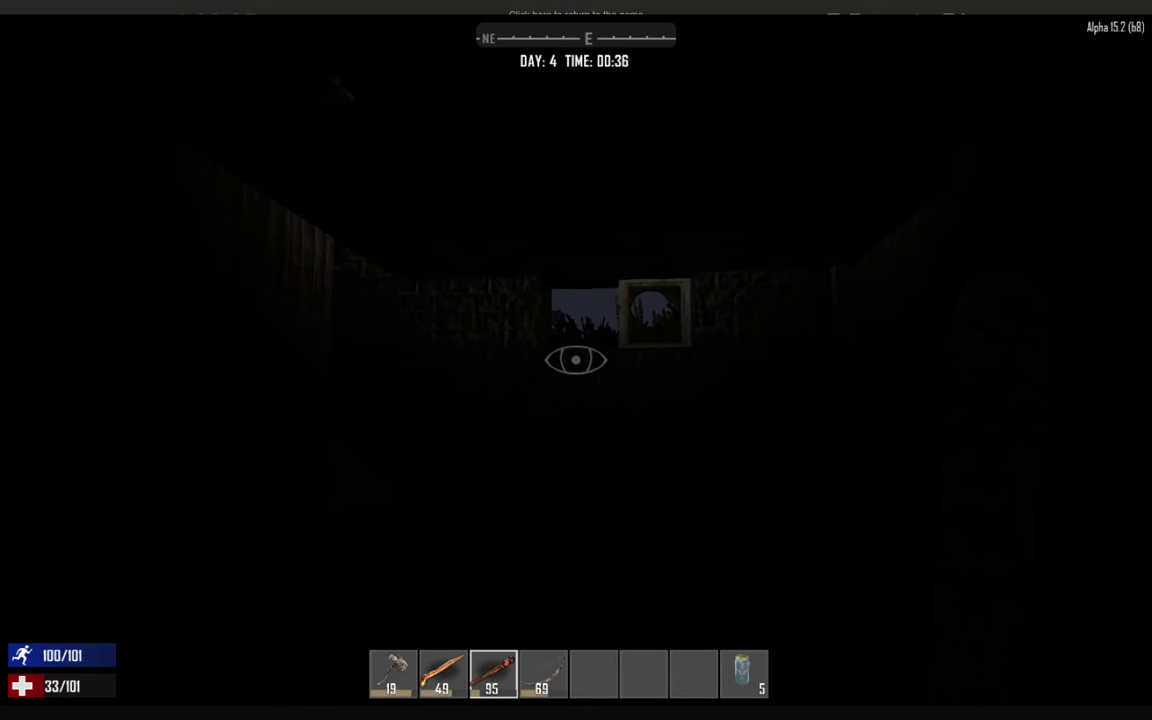
pyautogui.press('2')
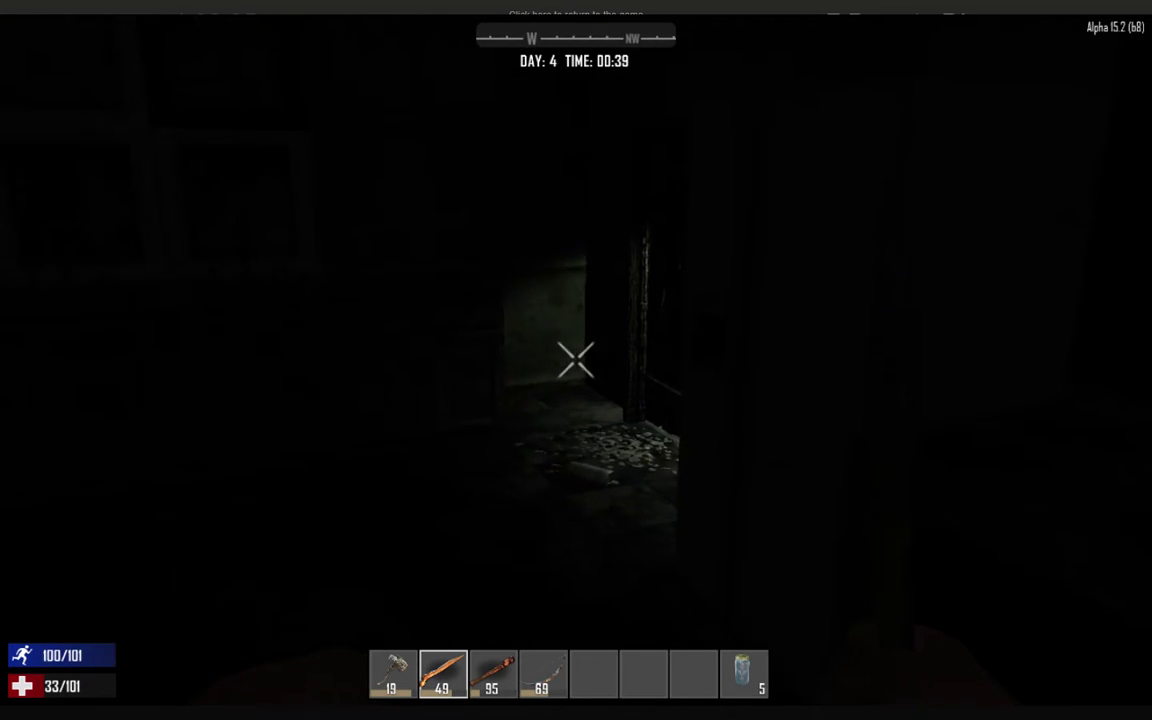
pyautogui.press('w')
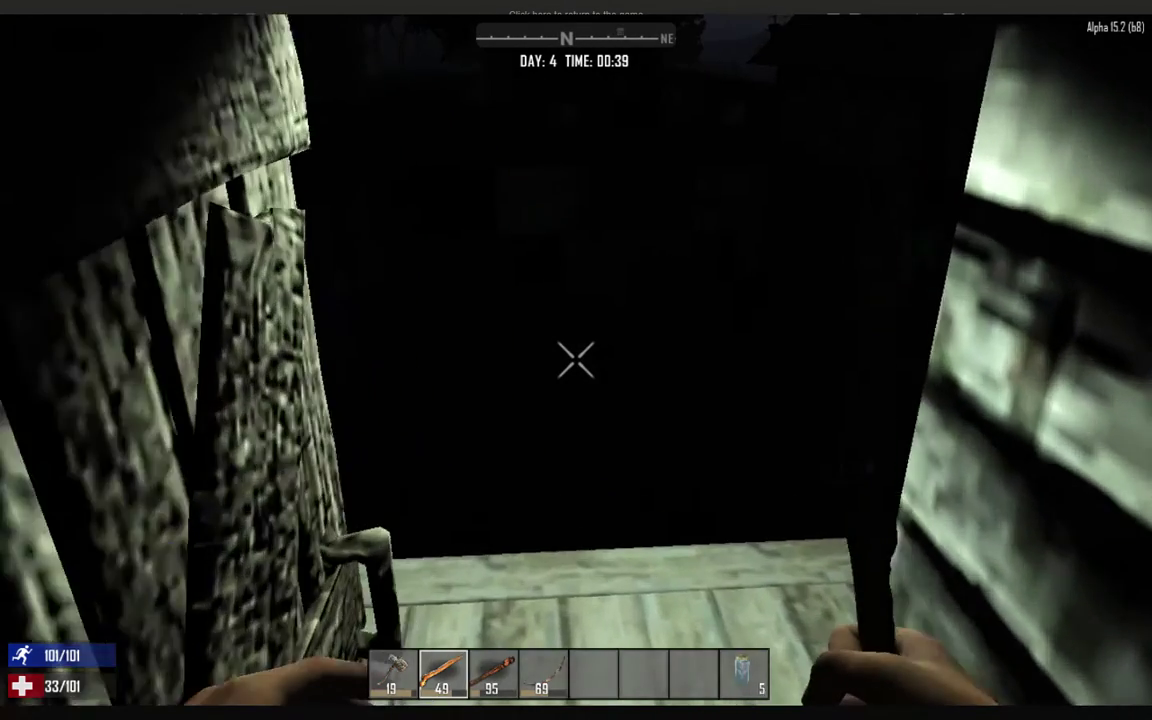
pyautogui.press('w')
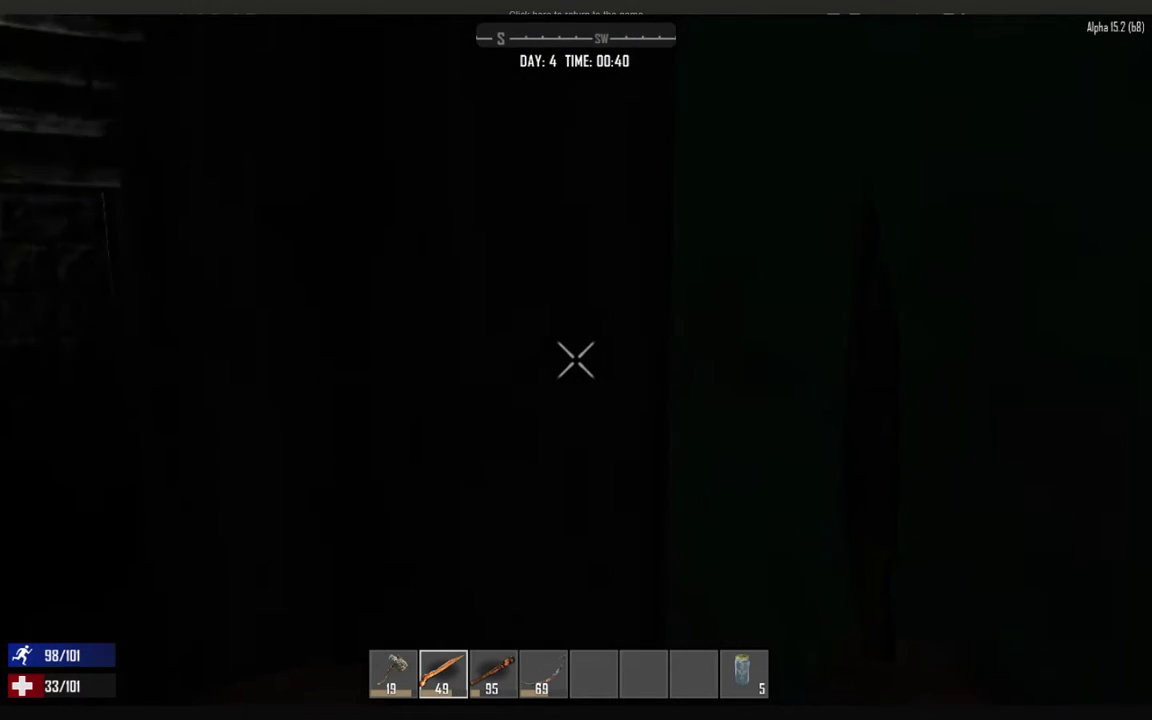
pyautogui.press('w')
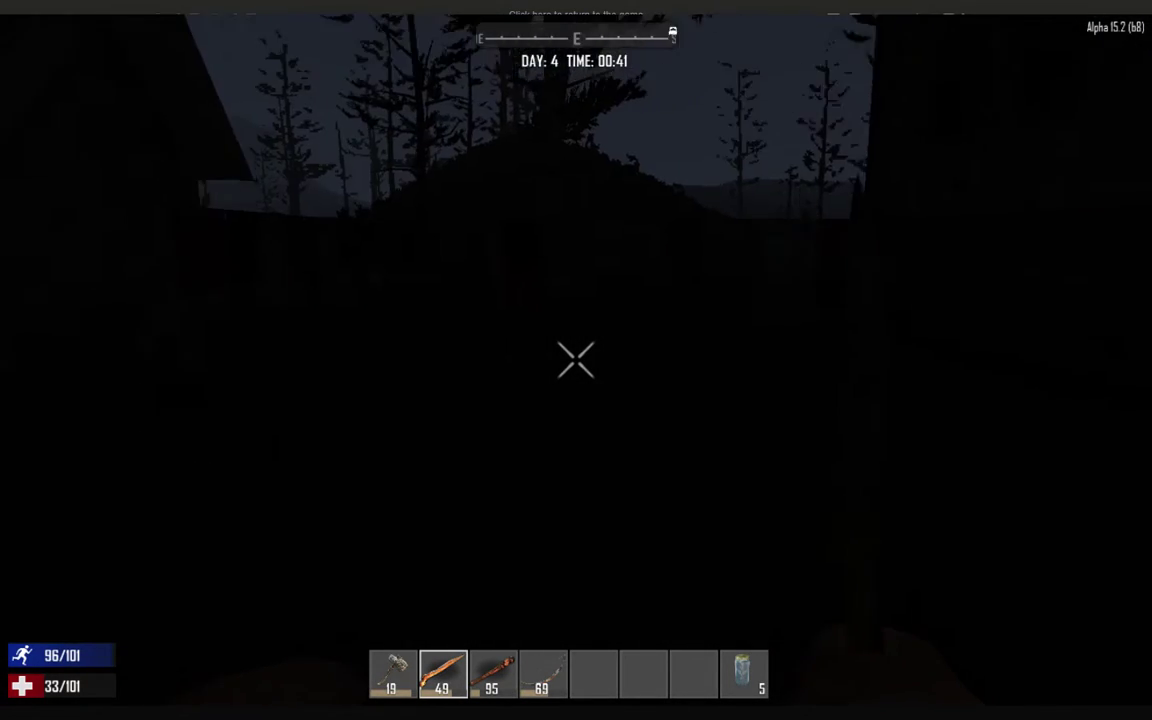
pyautogui.press('w')
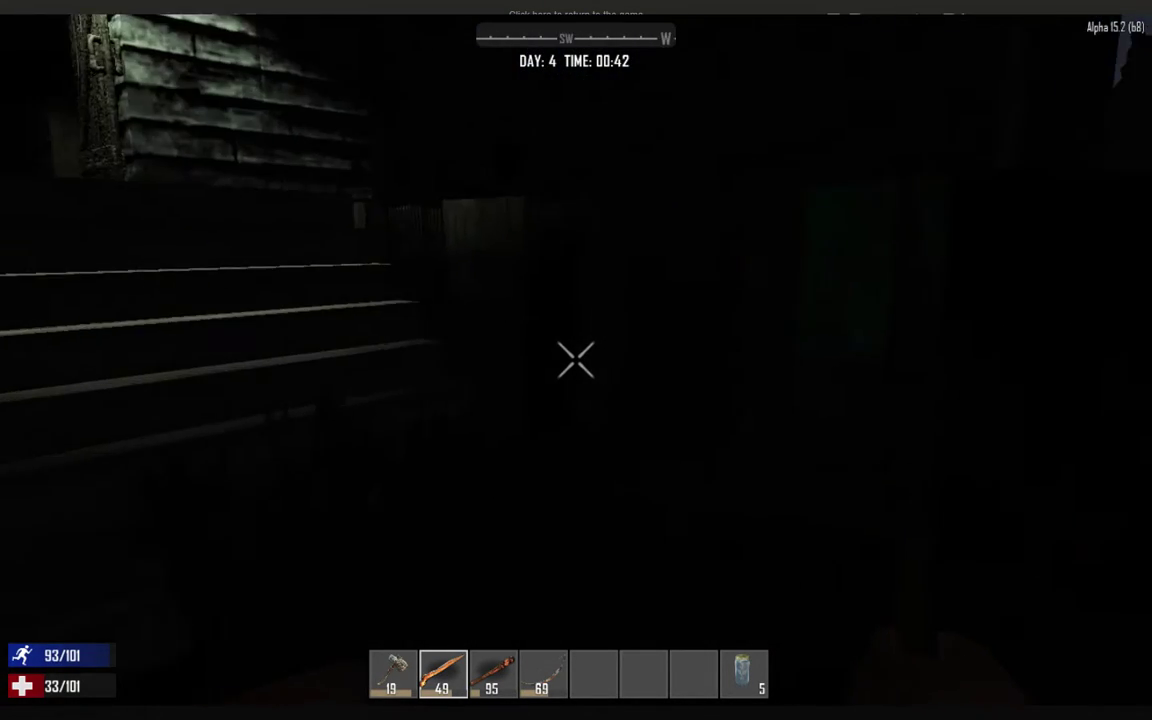
pyautogui.press('w')
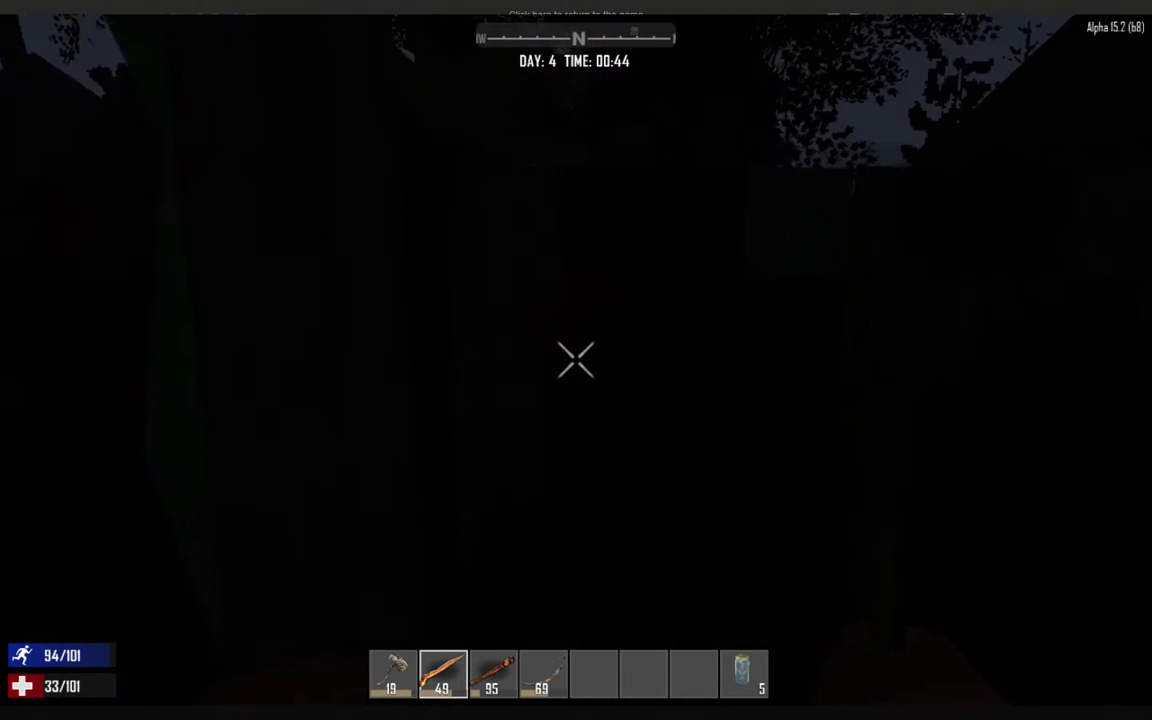
pyautogui.press('w')
pyautogui.press('w')
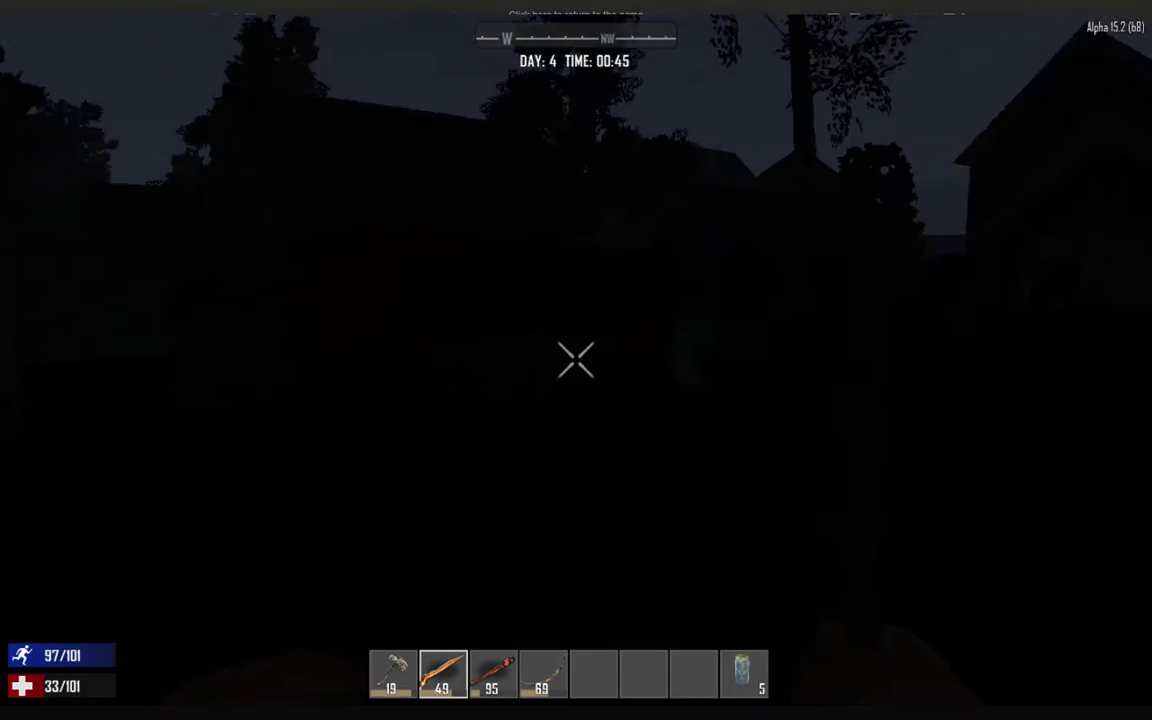
pyautogui.press('w')
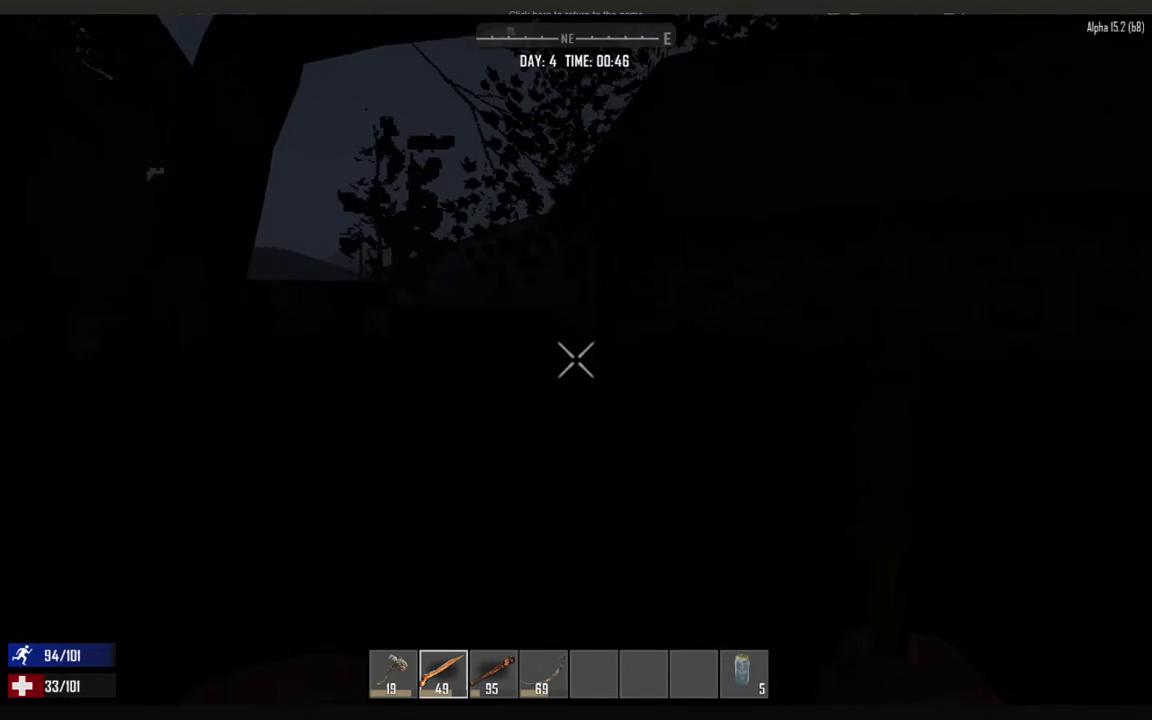
# Run through the dark forest, circling until facing west toward the streetlit houses.
pyautogui.press('w')
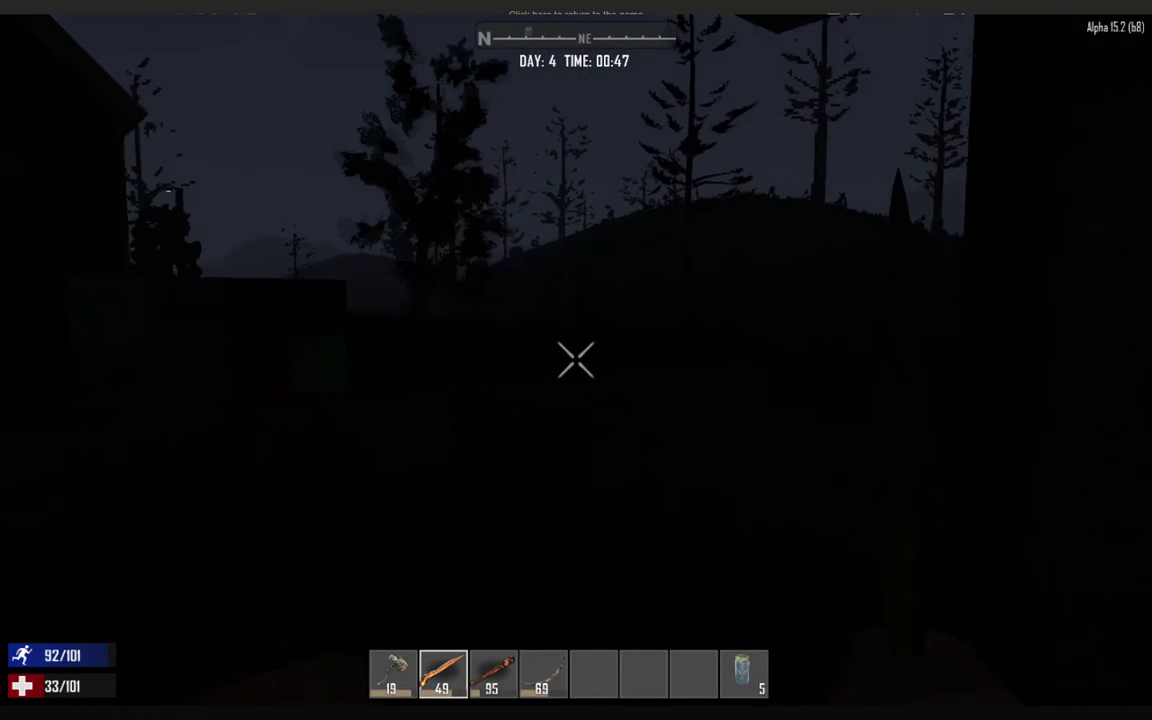
pyautogui.press('w')
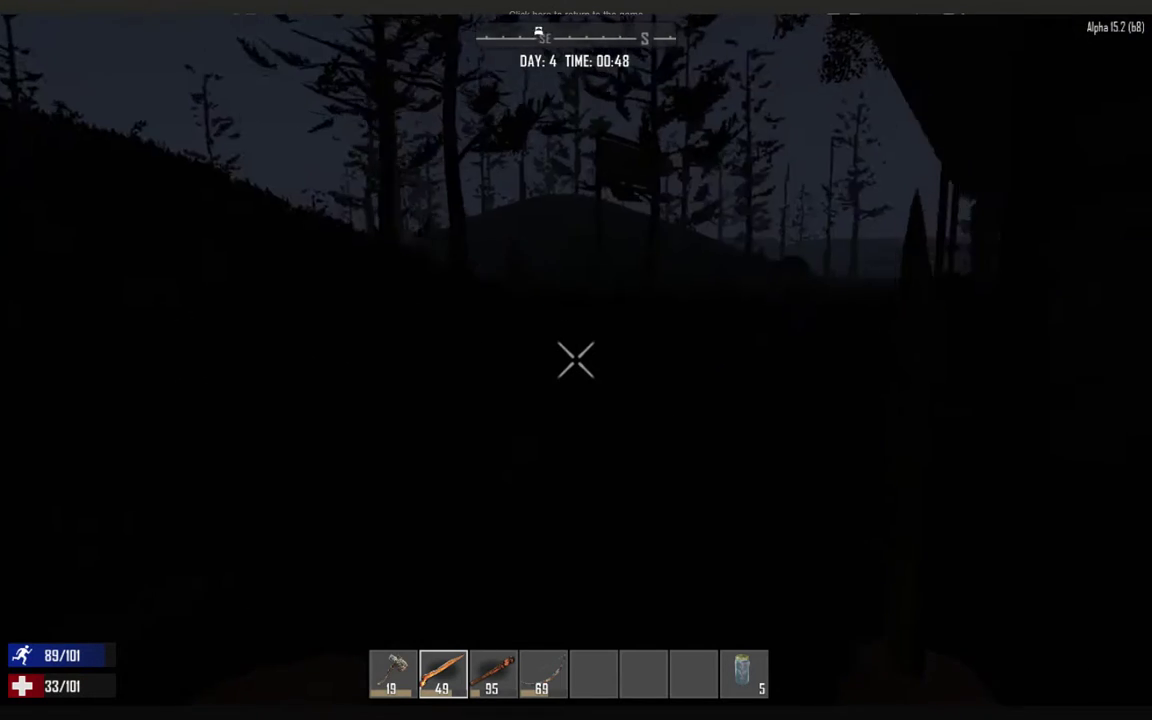
pyautogui.press('w')
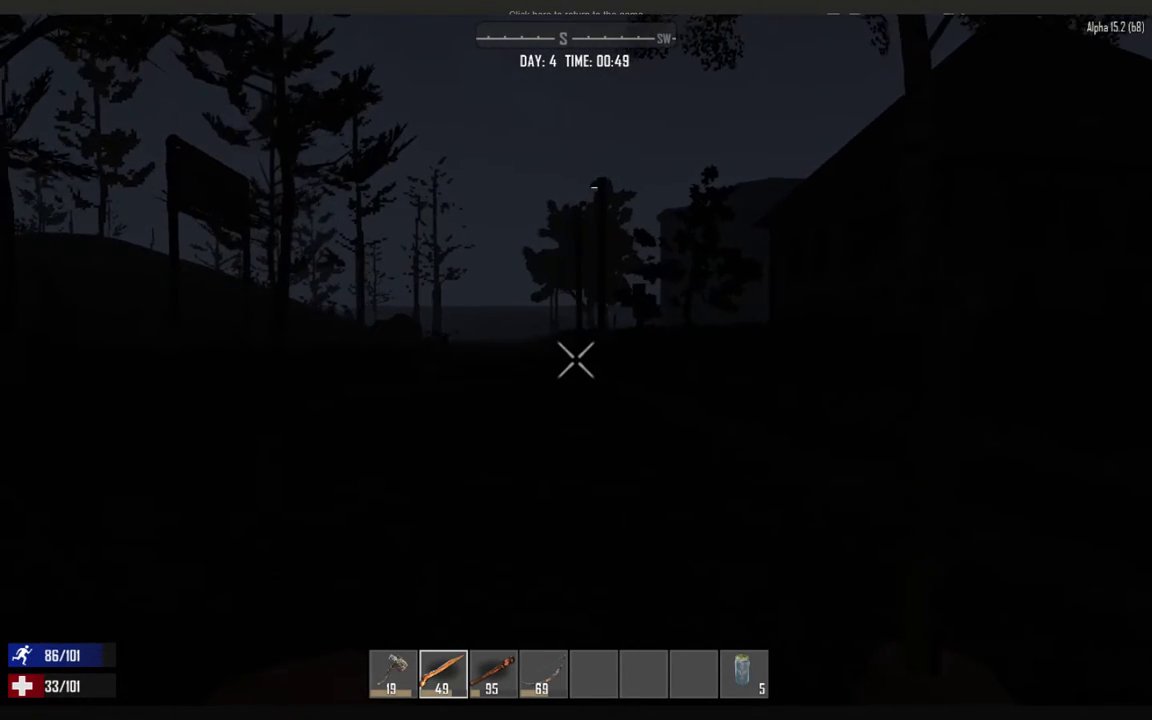
pyautogui.press('w')
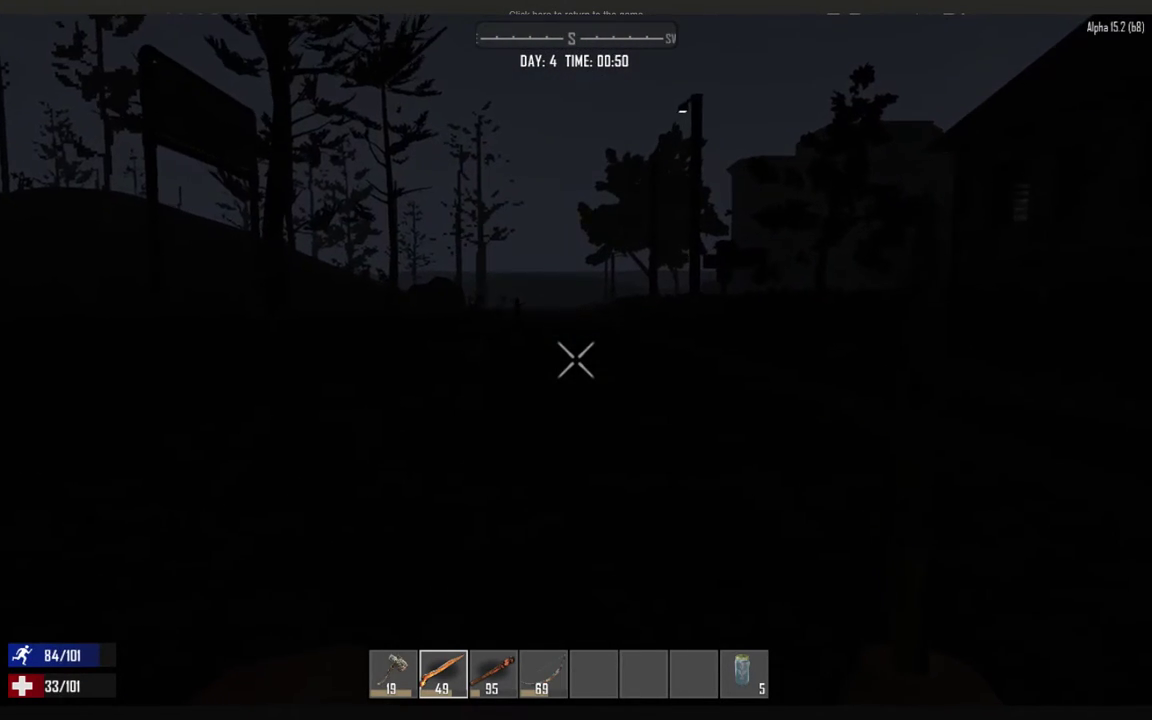
pyautogui.press('w')
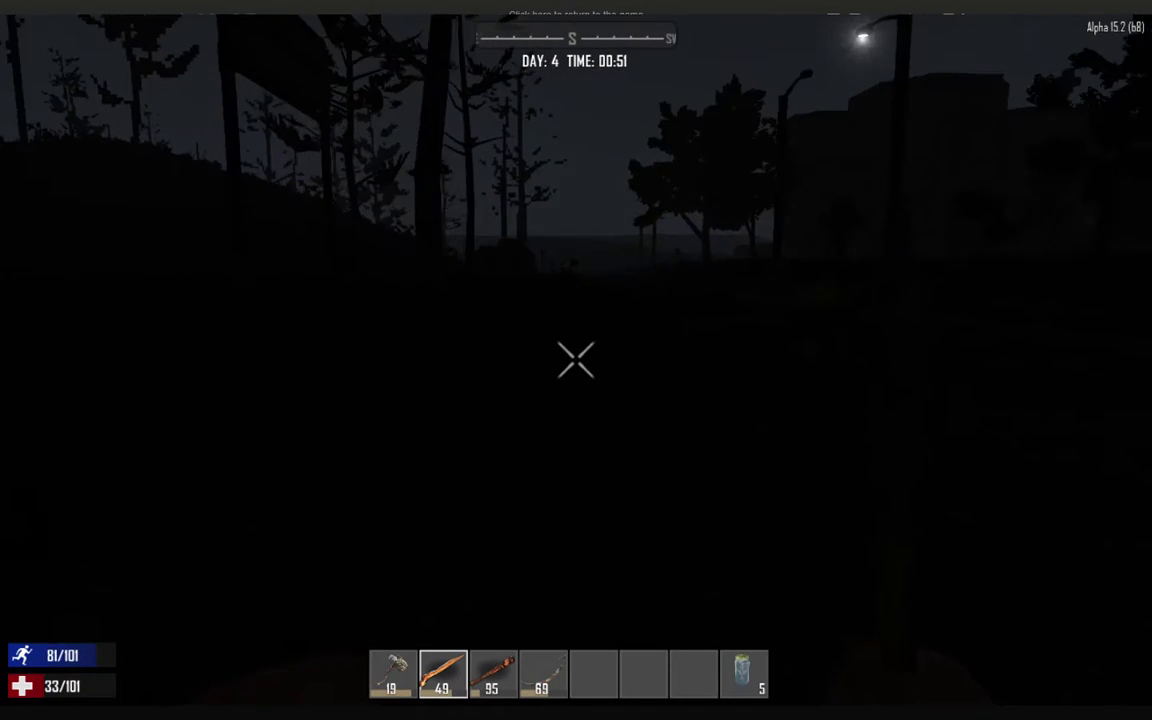
pyautogui.press('w')
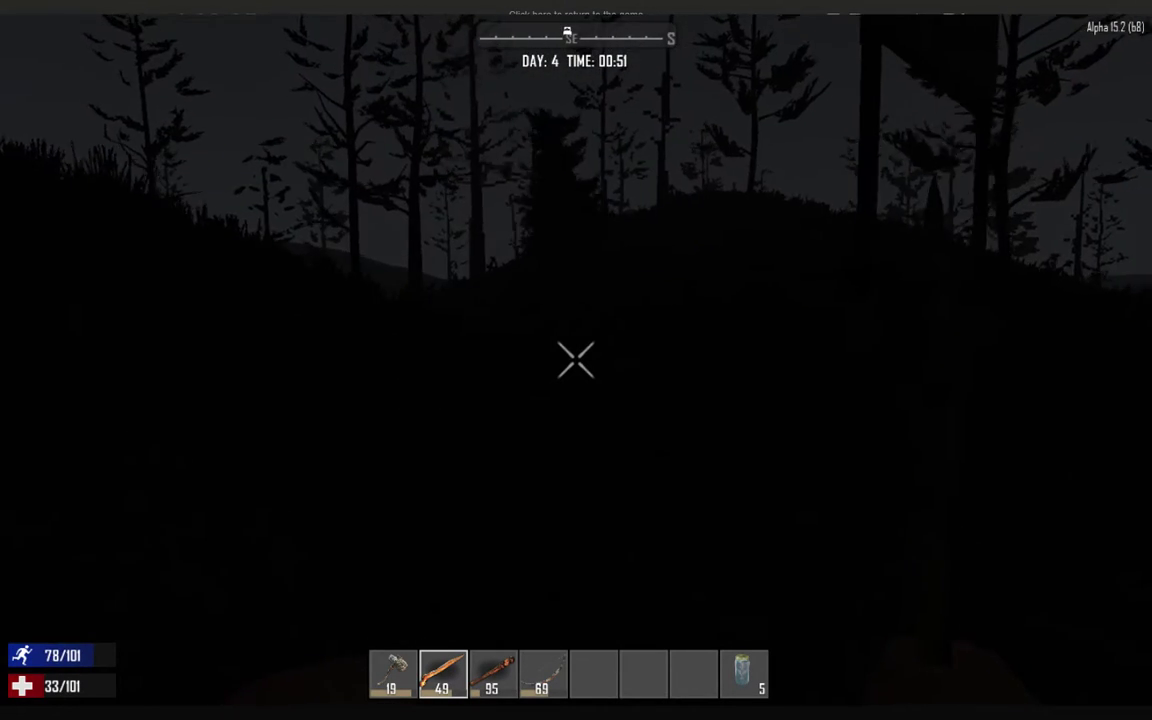
pyautogui.press('w')
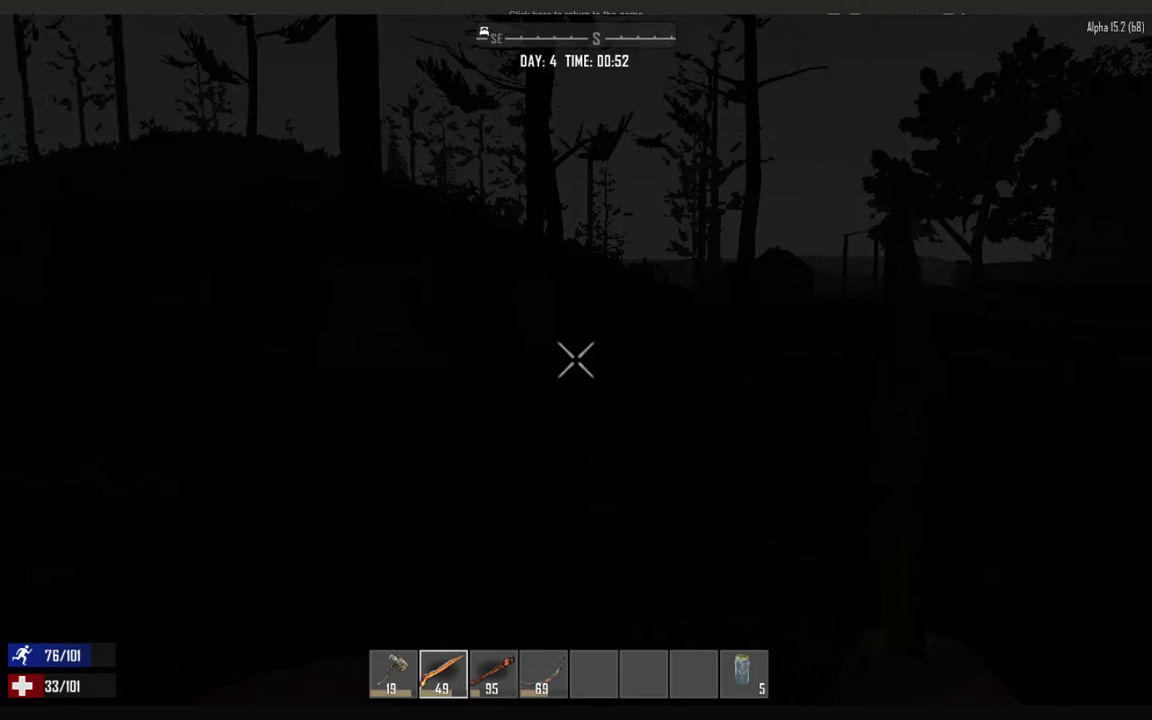
pyautogui.press('w')
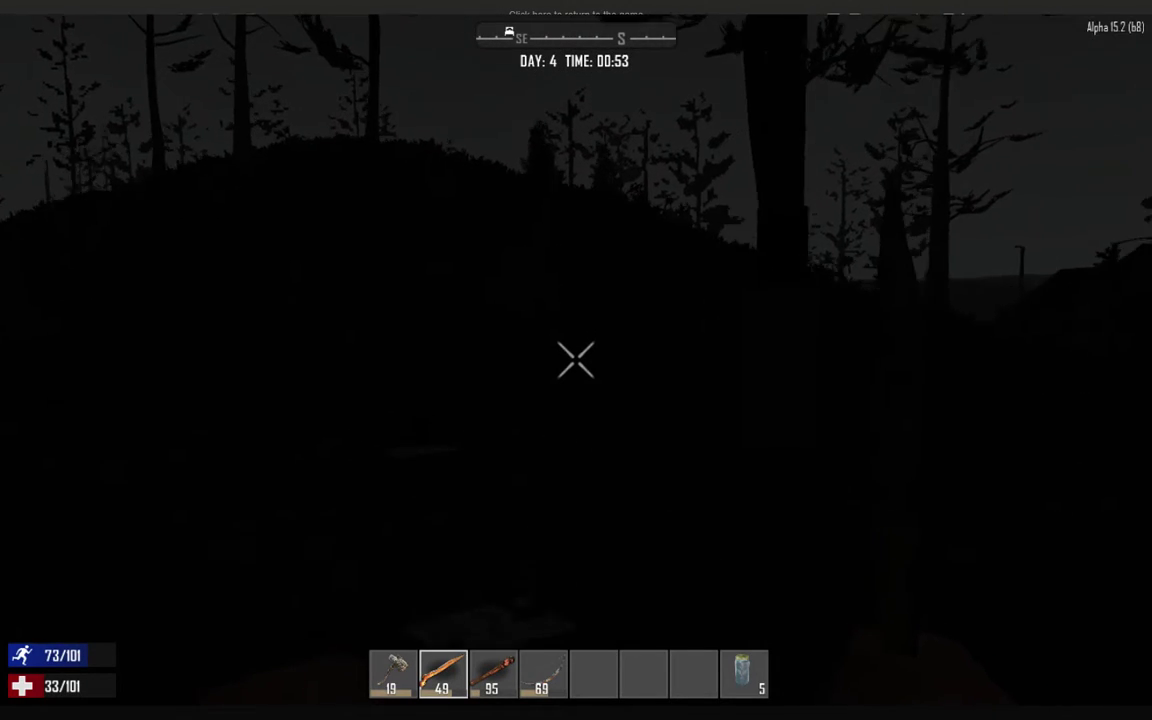
pyautogui.press('w')
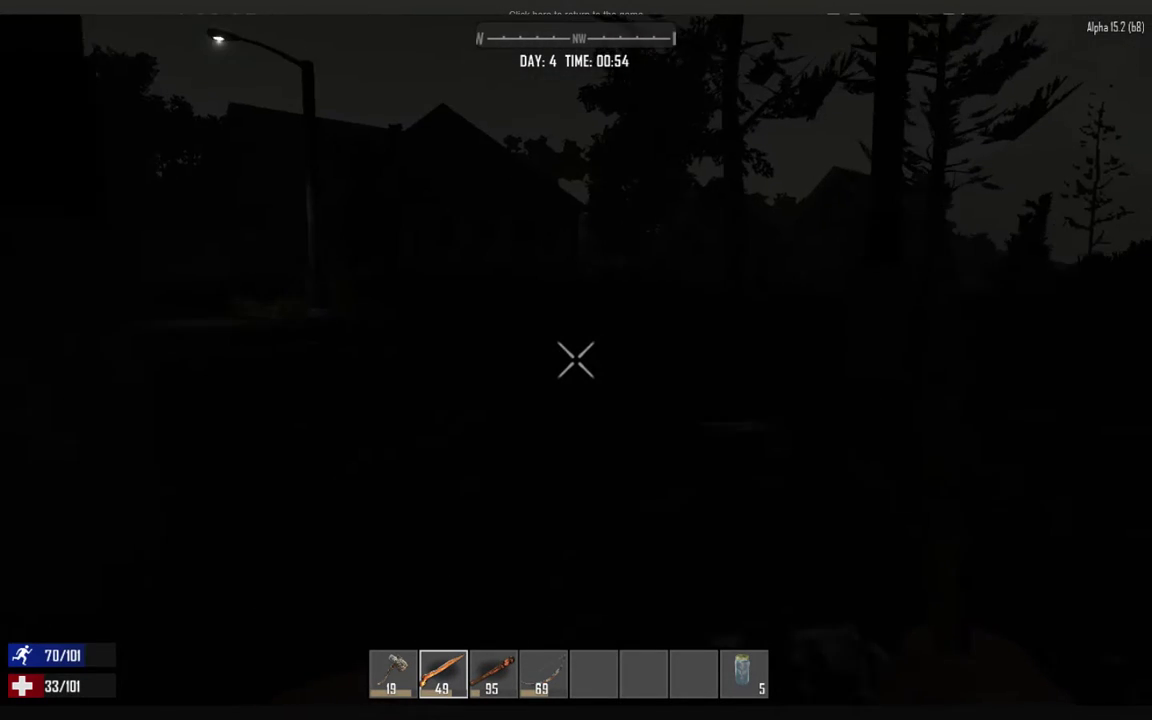
pyautogui.press('w')
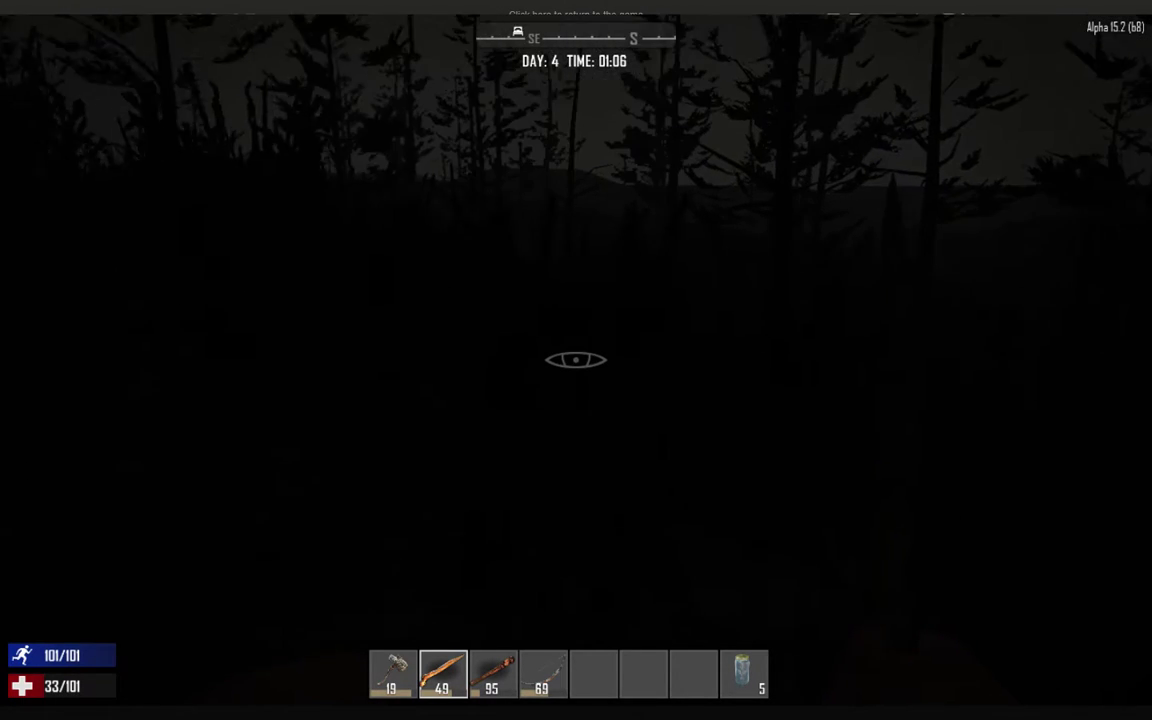
# Reopen the crafting menu to view the Stone Axe recipe and its materials.
pyautogui.press('q')
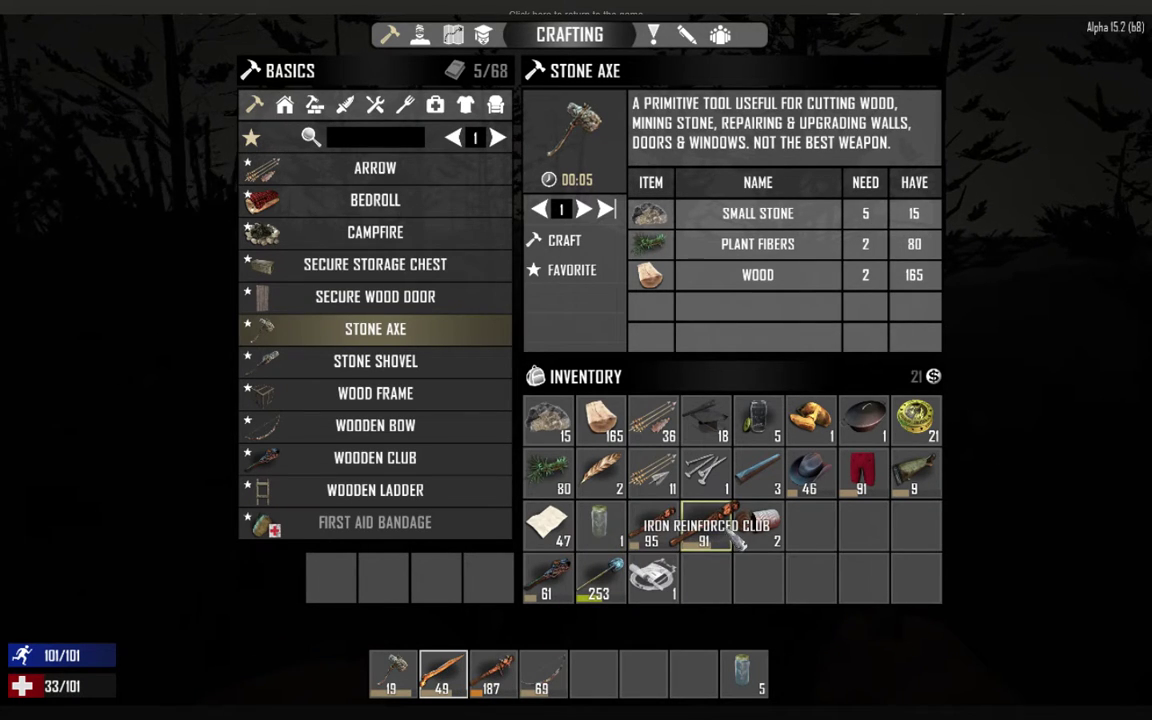
# Compare stats of both Iron Reinforced Clubs and the Spiked Club, then close the menu.
pyautogui.click(710, 530)
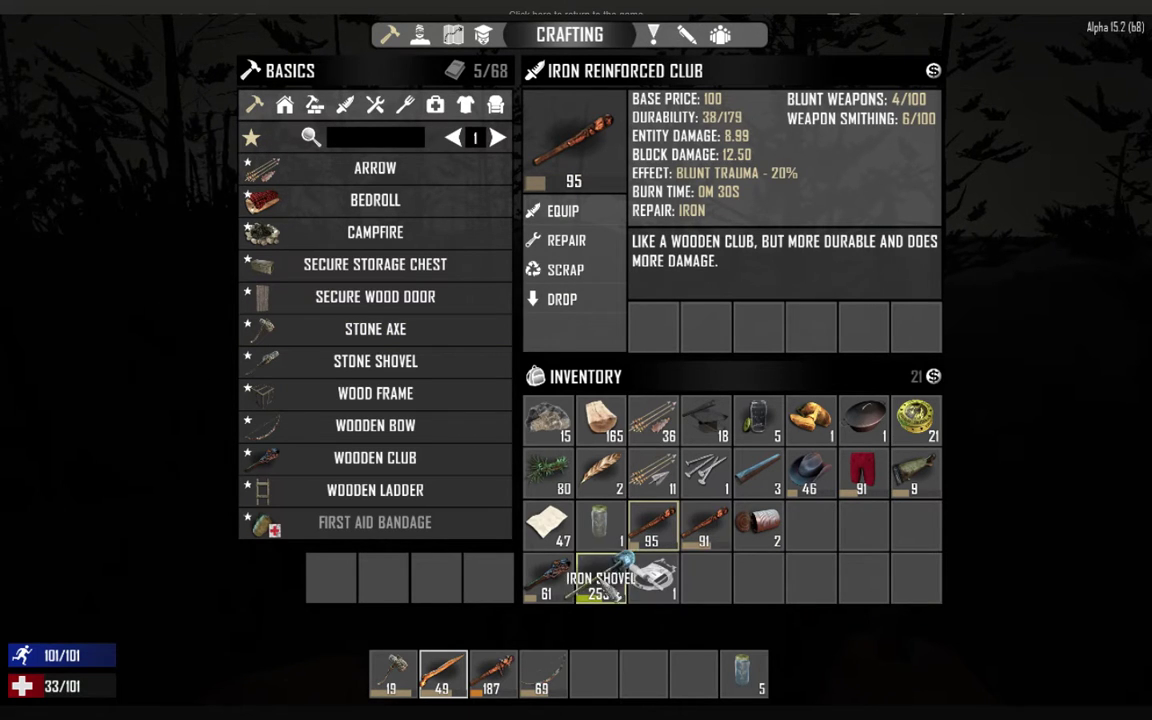
pyautogui.click(495, 675)
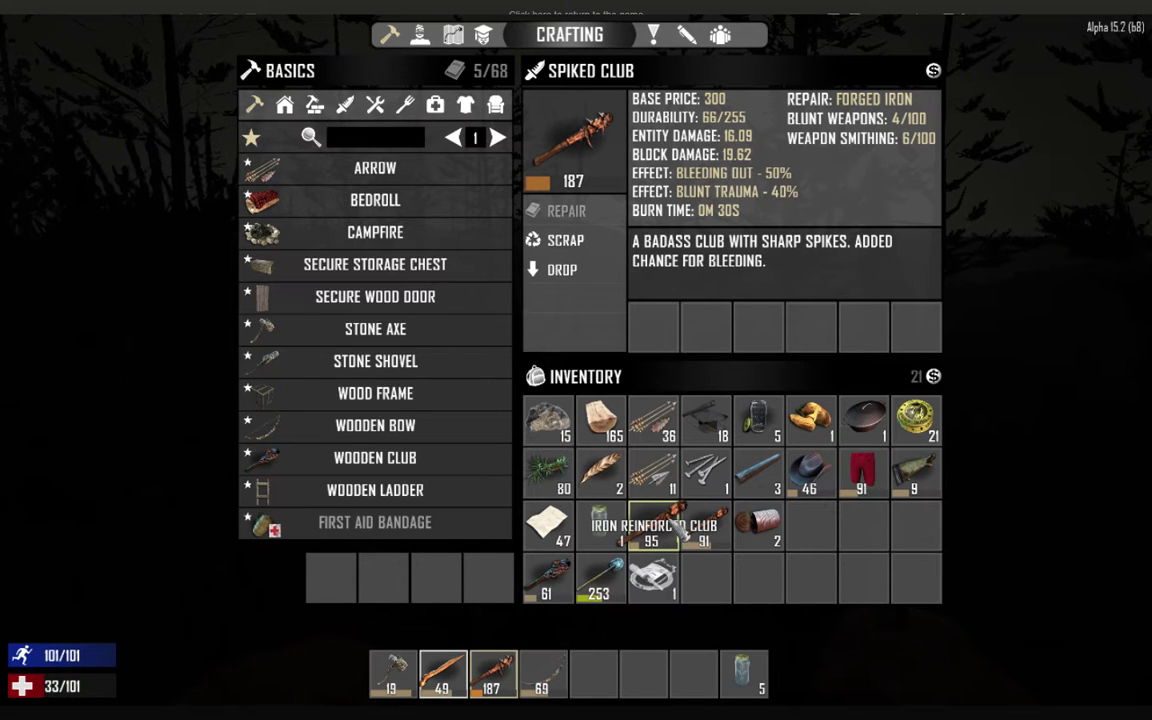
pyautogui.click(725, 532)
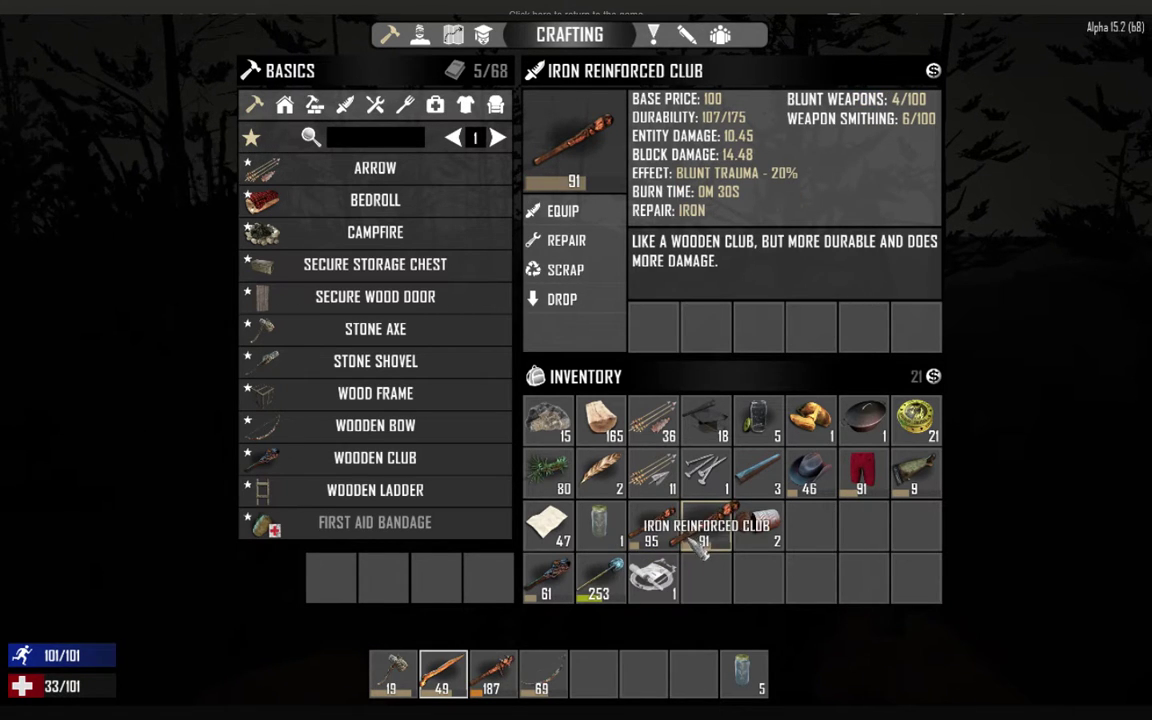
pyautogui.press('Tab')
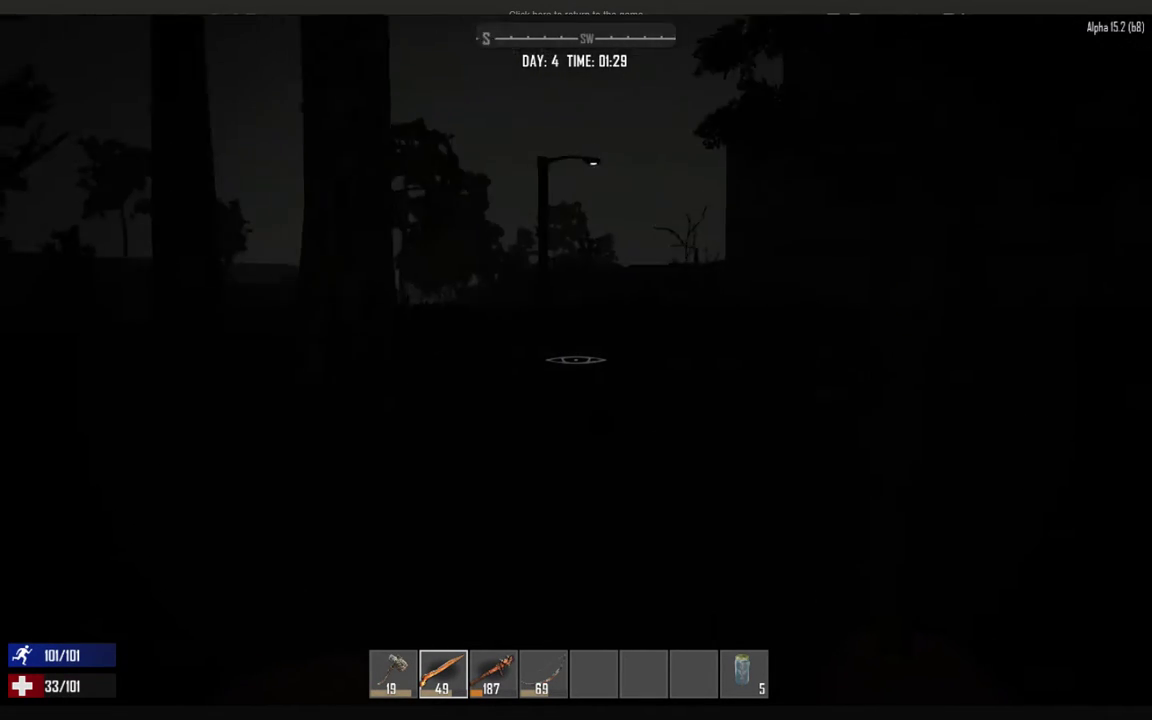
# Walk south-west past the streetlight and parked sedan to the building wall.
pyautogui.press('w')
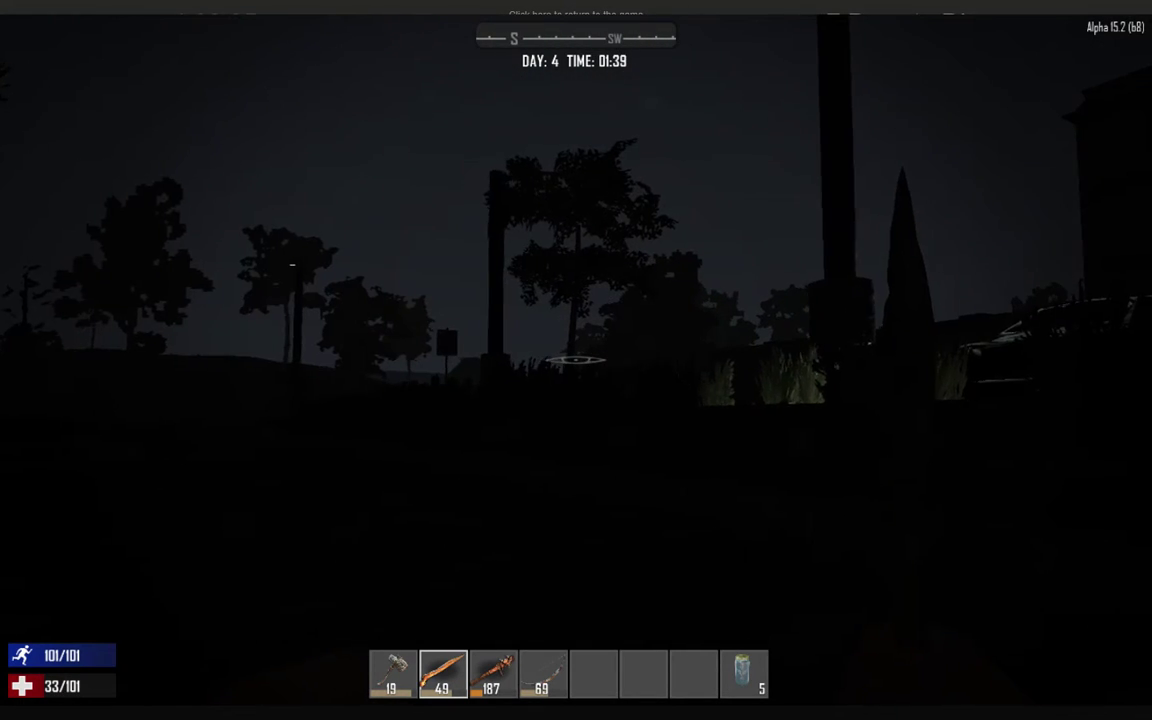
pyautogui.press('w')
pyautogui.press('w')
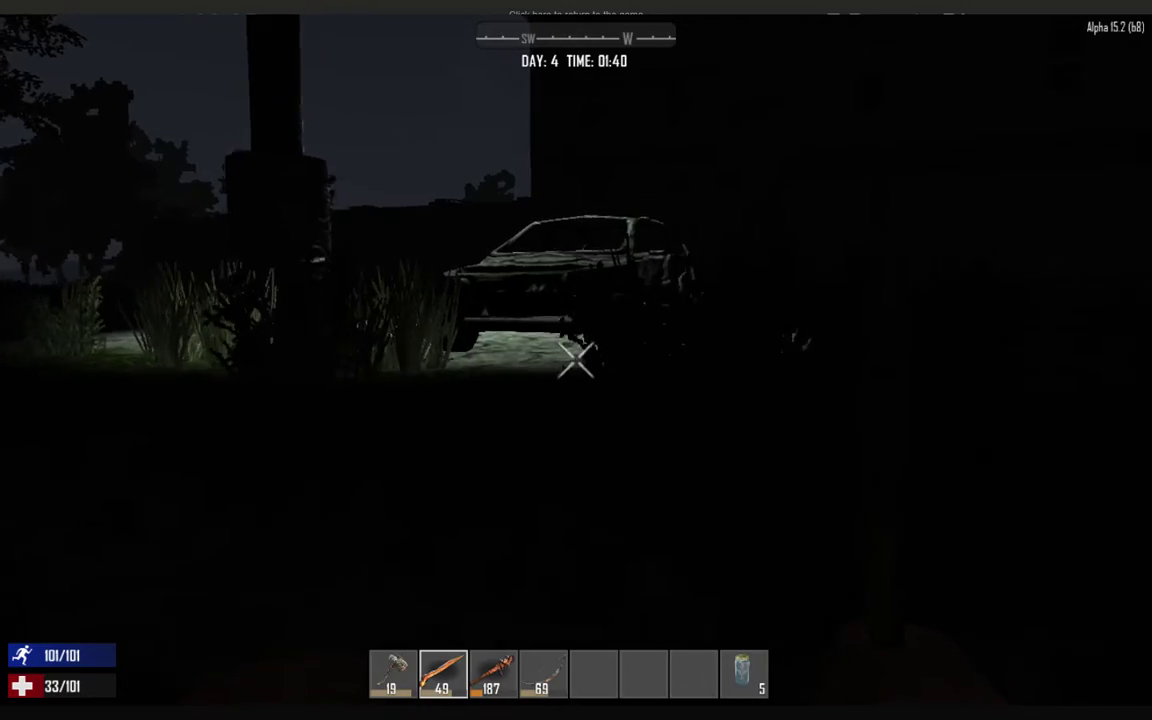
pyautogui.press('a')
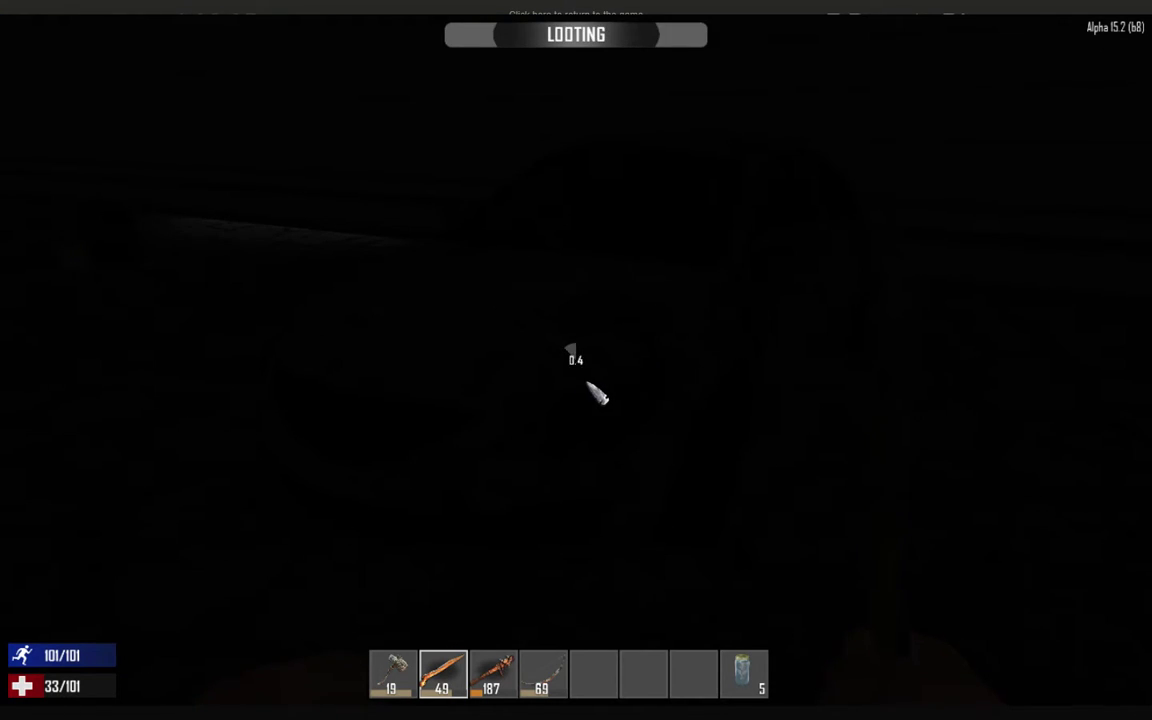
# Loot the sedan and dismiss the empty trash pile.
pyautogui.press('Escape')
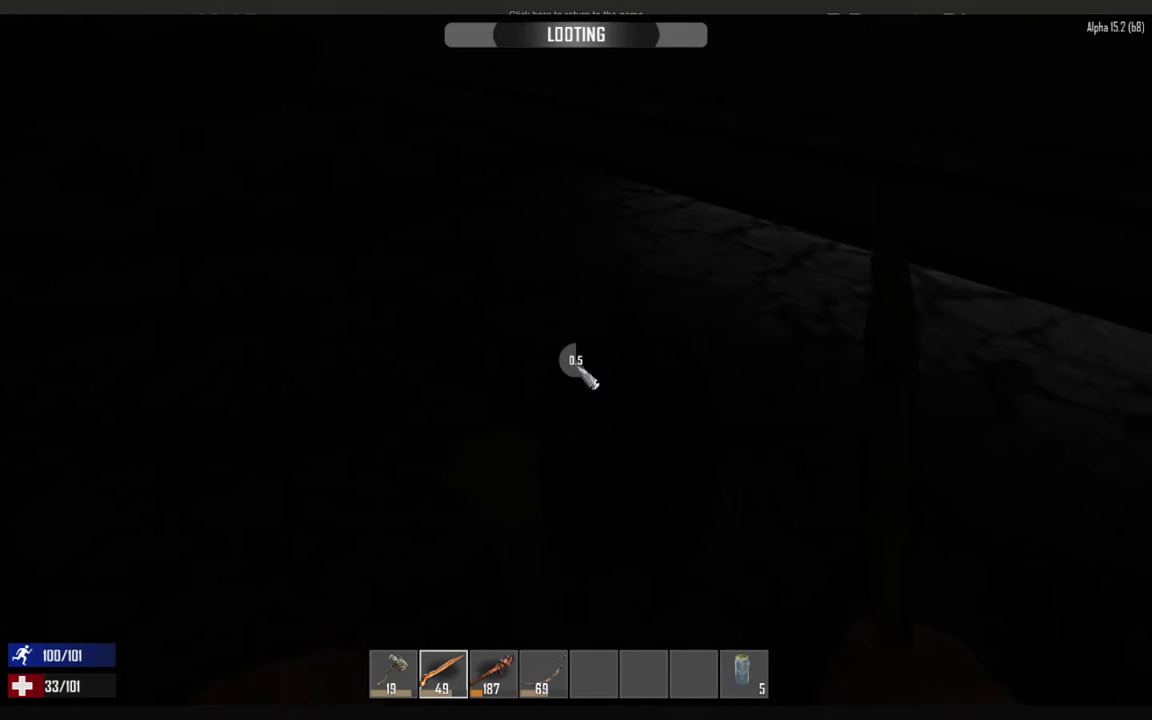
pyautogui.press('Escape')
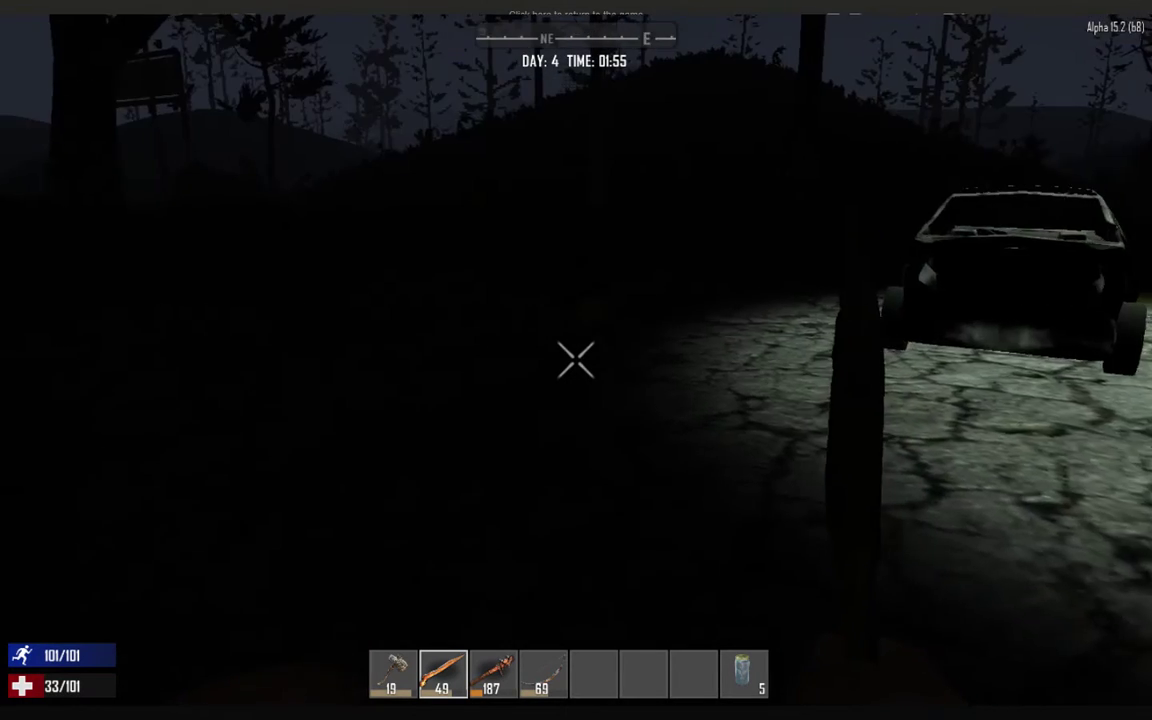
# Search another trash pile, then sneak crouched toward the dark building.
pyautogui.press('Escape')
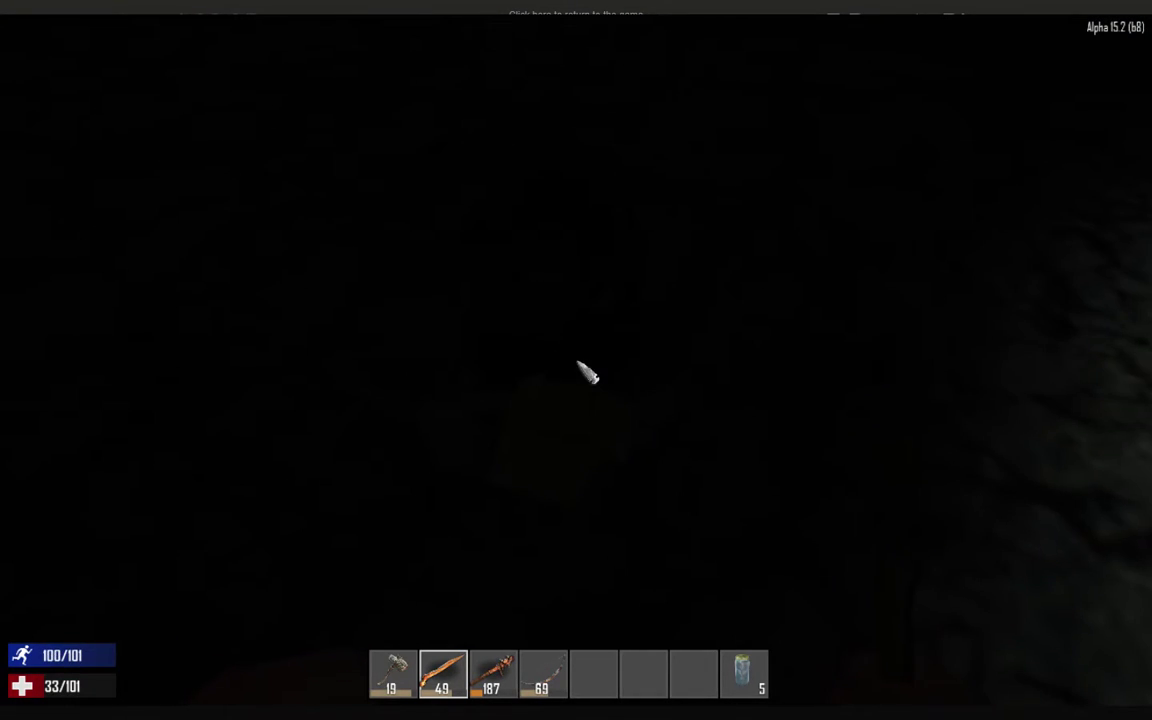
pyautogui.press('Escape')
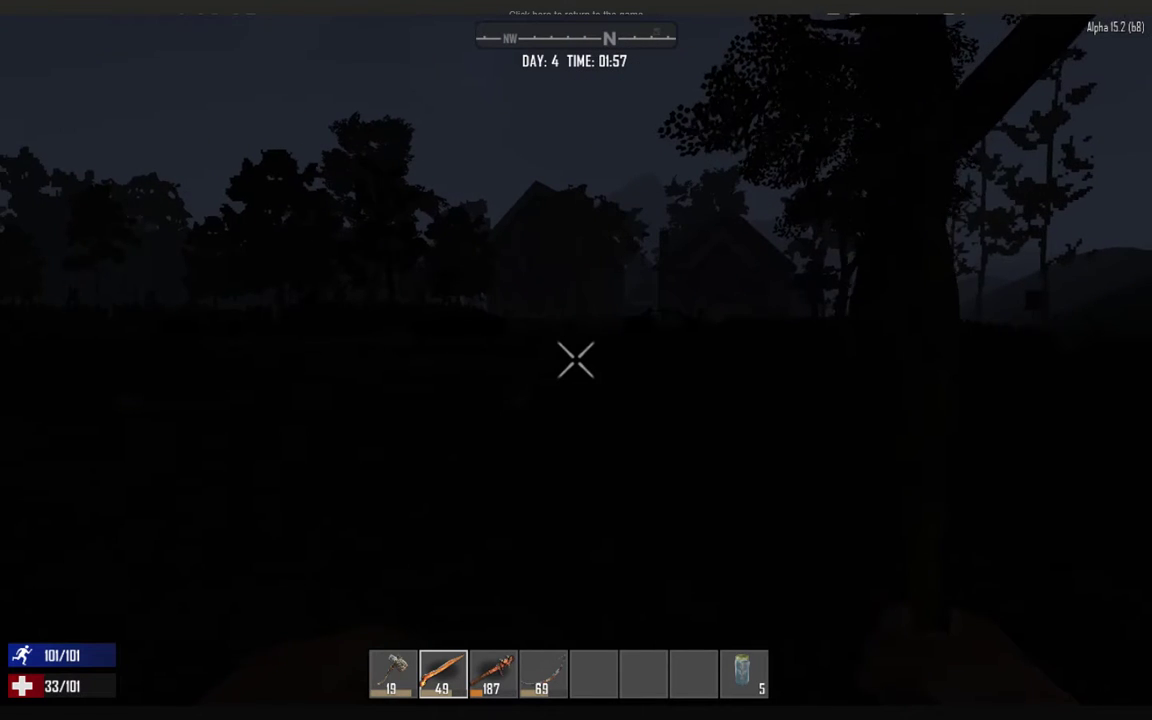
pyautogui.press('w')
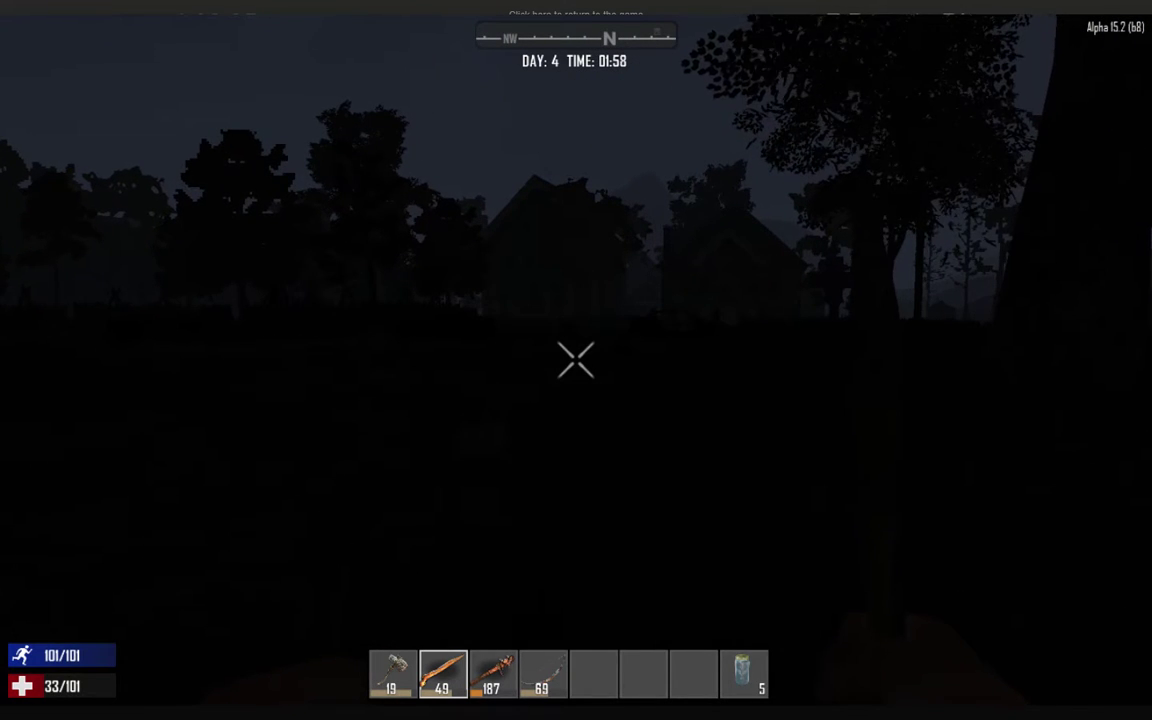
pyautogui.press('c')
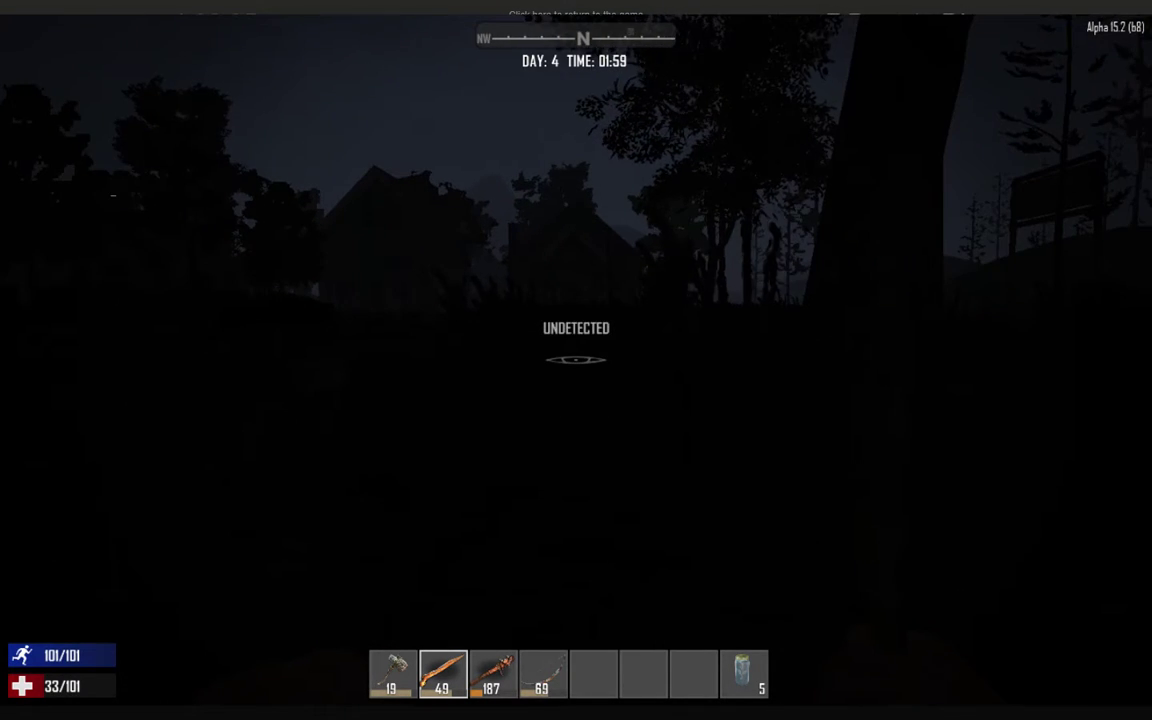
pyautogui.press('a')
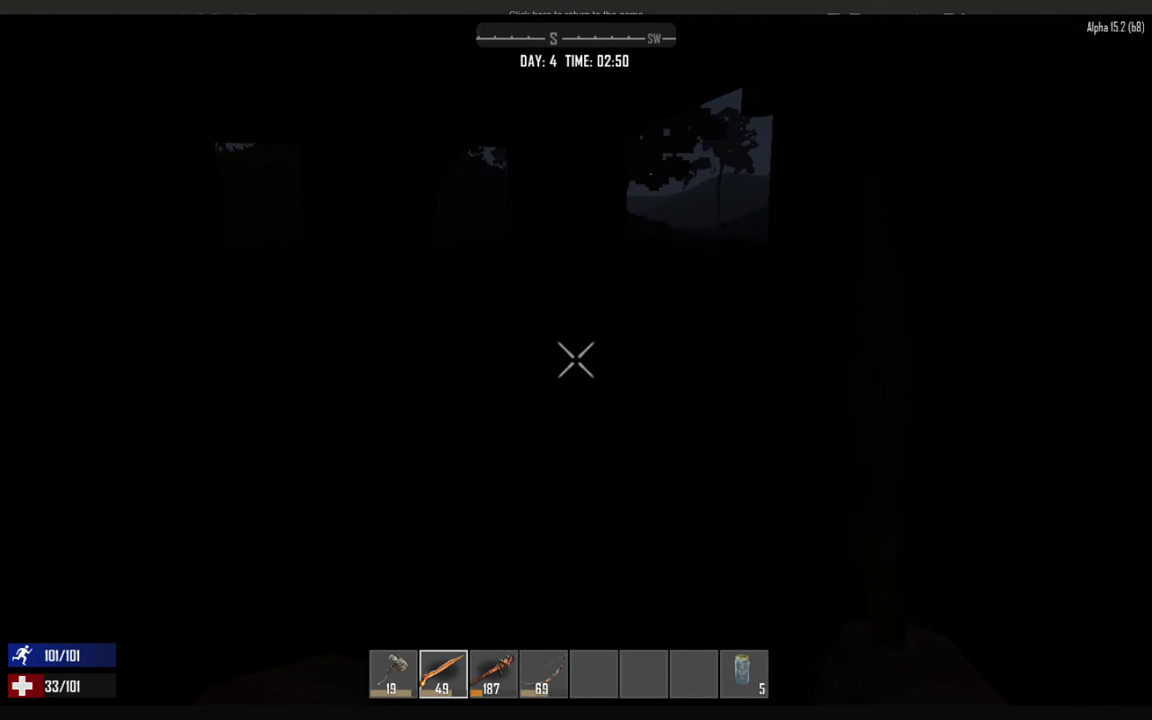
# Crouch inside and chop through the window block with the axe toward the lit room.
pyautogui.press('c')
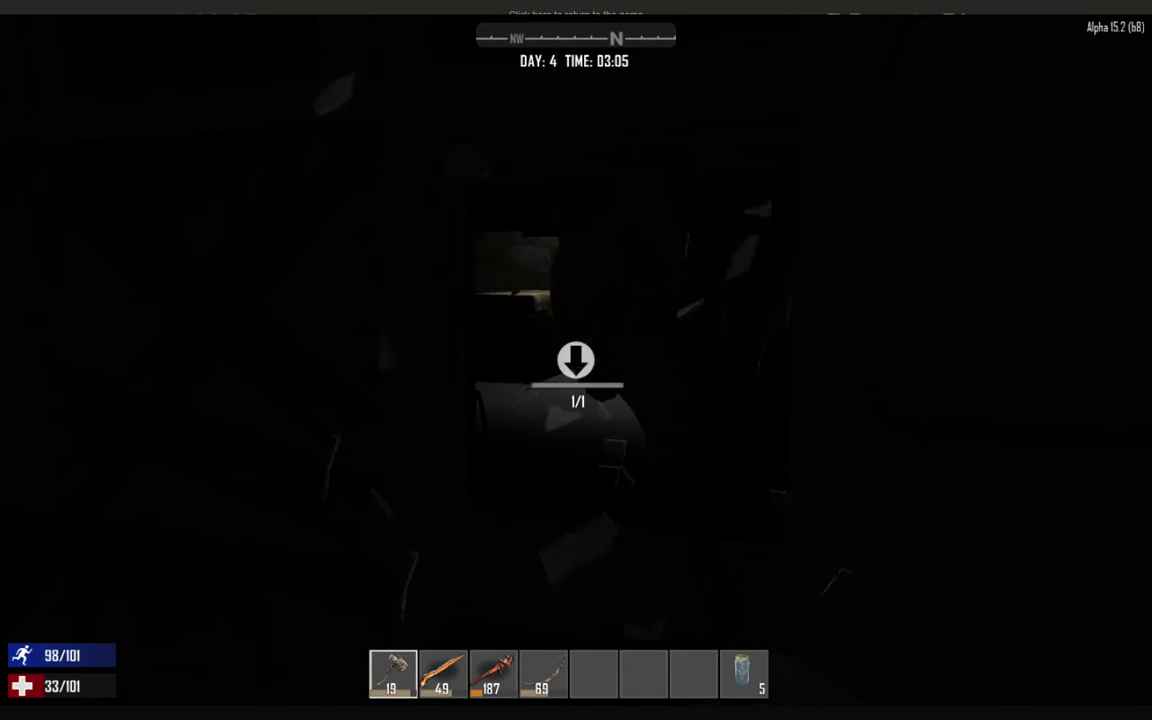
pyautogui.press('c')
pyautogui.press('c')
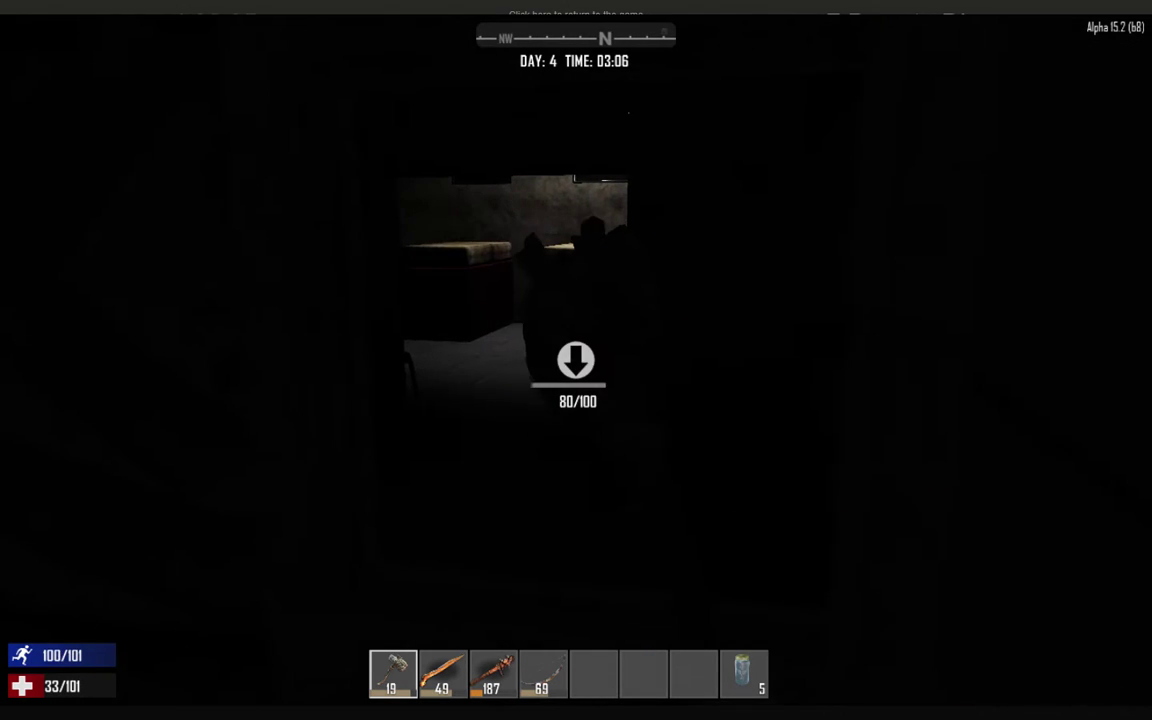
pyautogui.click(576, 360)
pyautogui.click(576, 360)
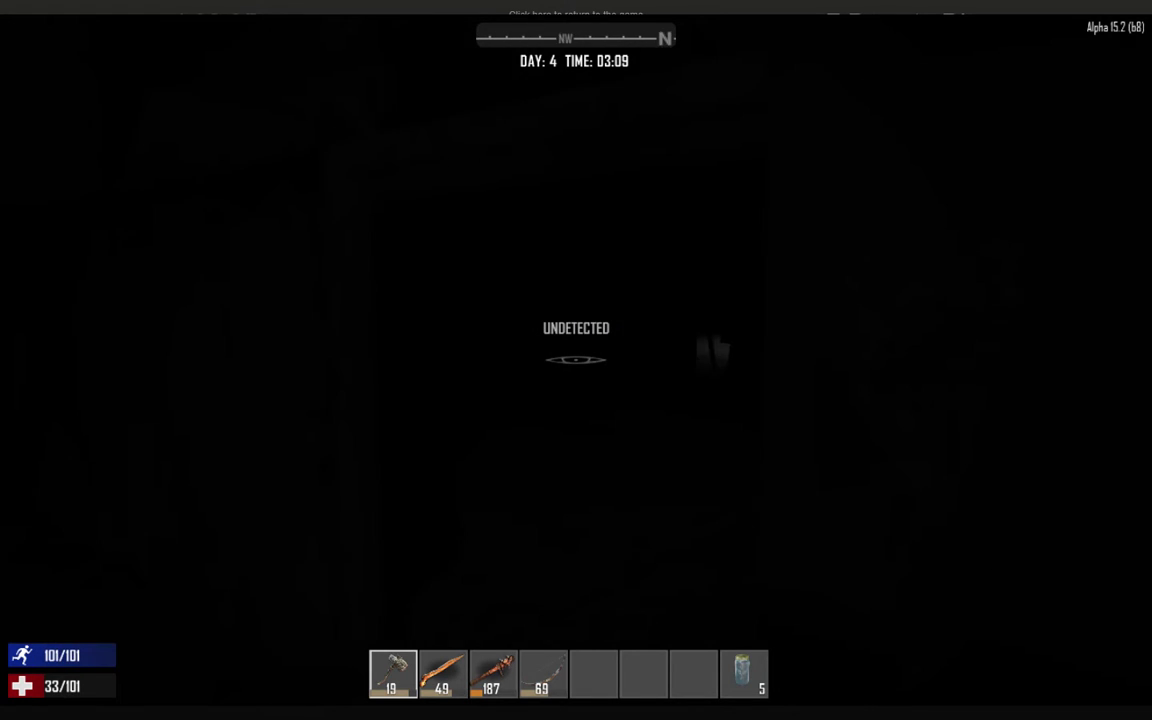
pyautogui.click(576, 360)
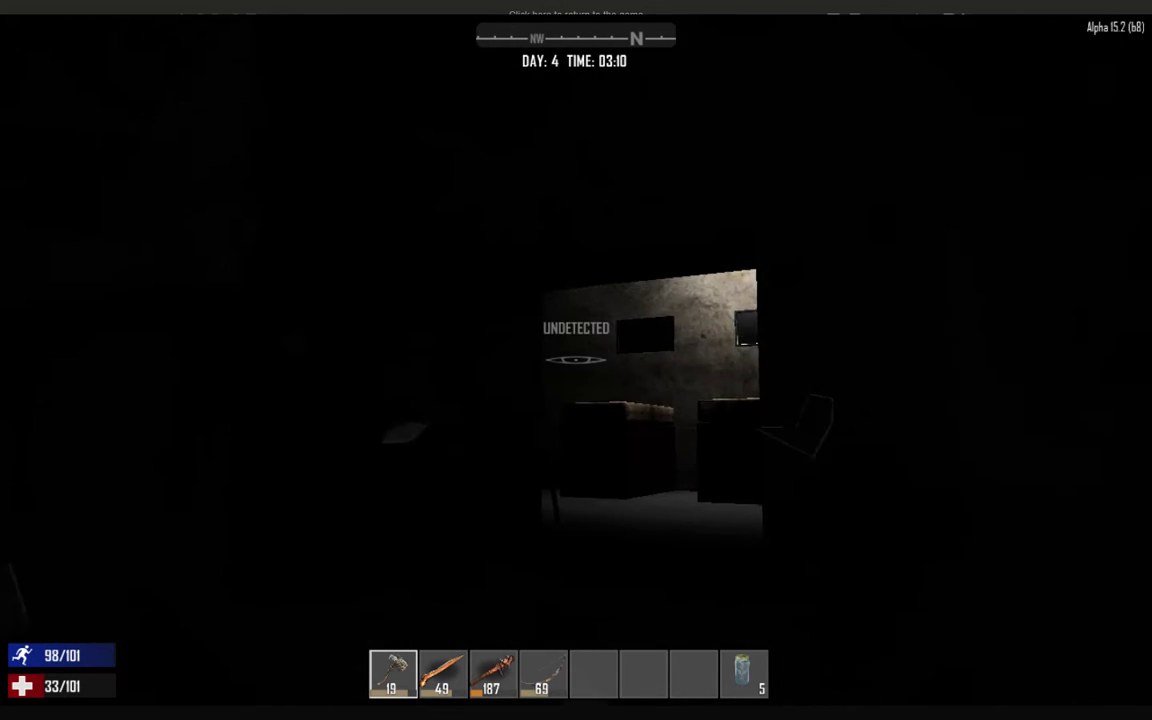
pyautogui.click(576, 360)
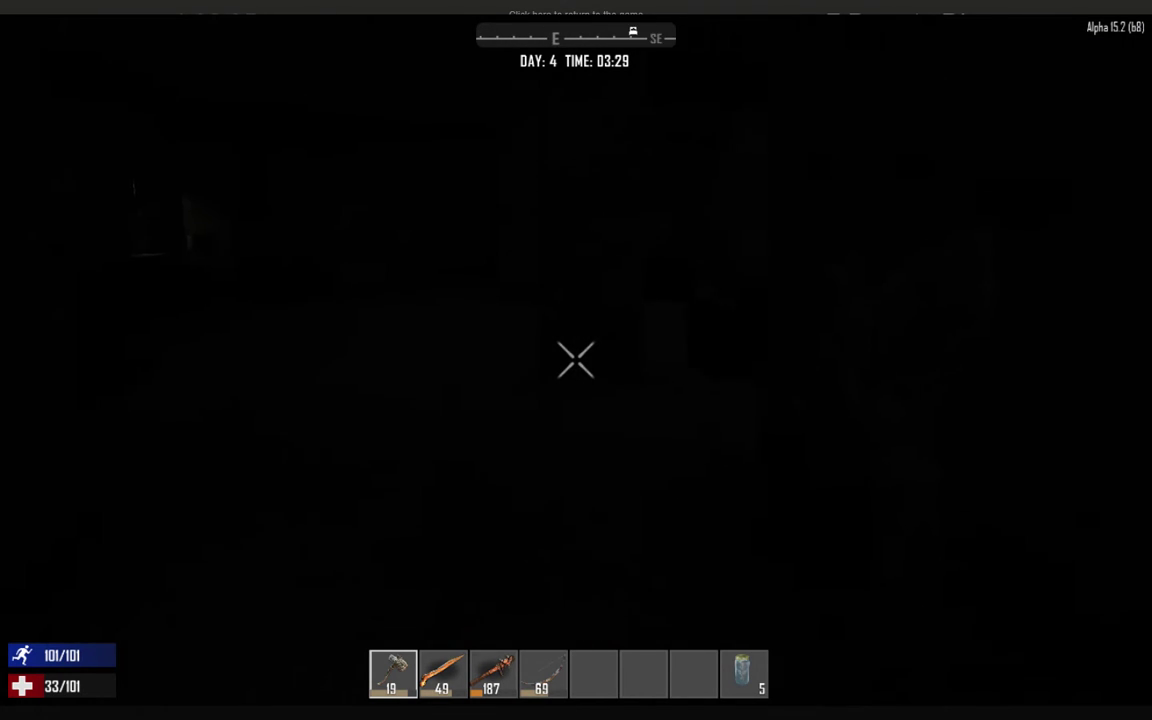
# Sneak crouched north through the dark hospital toward the picture-lined lit hallway.
pyautogui.press('c')
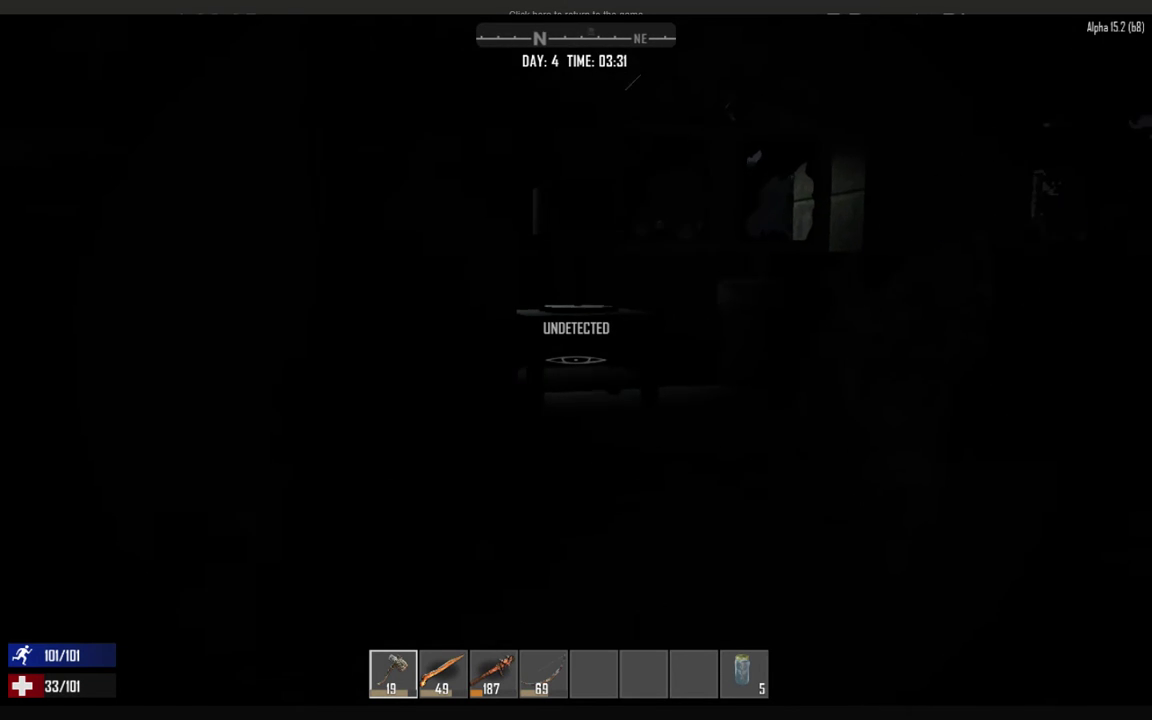
pyautogui.press('c')
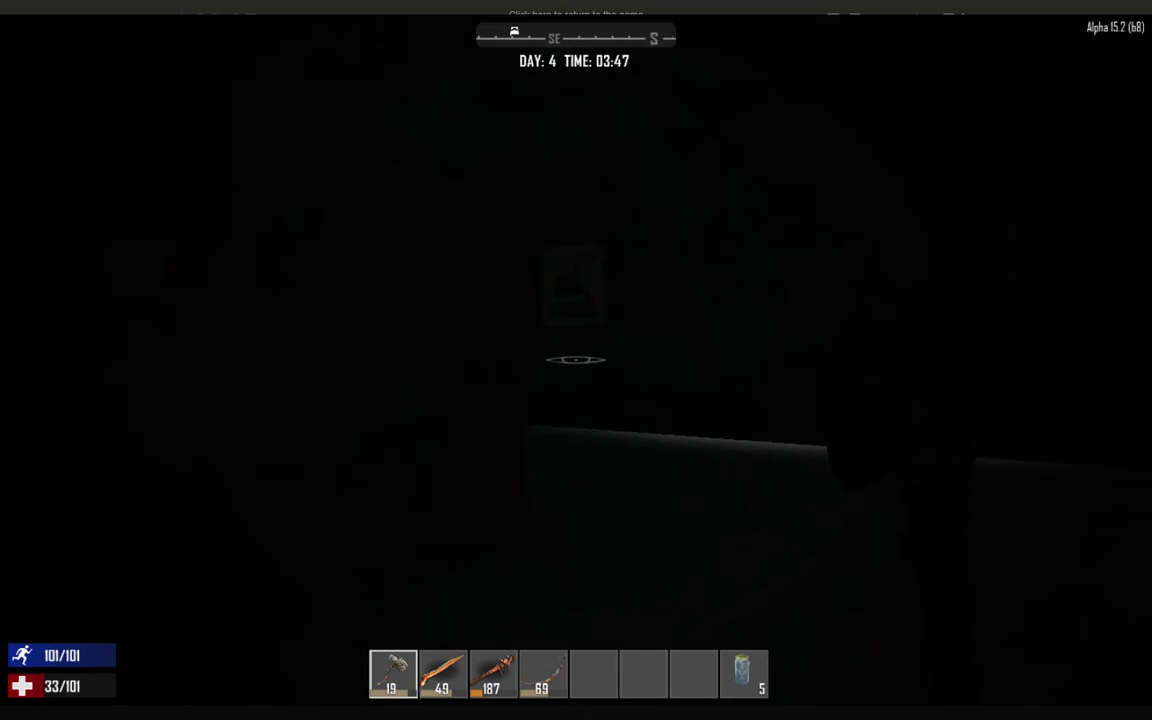
pyautogui.press('w')
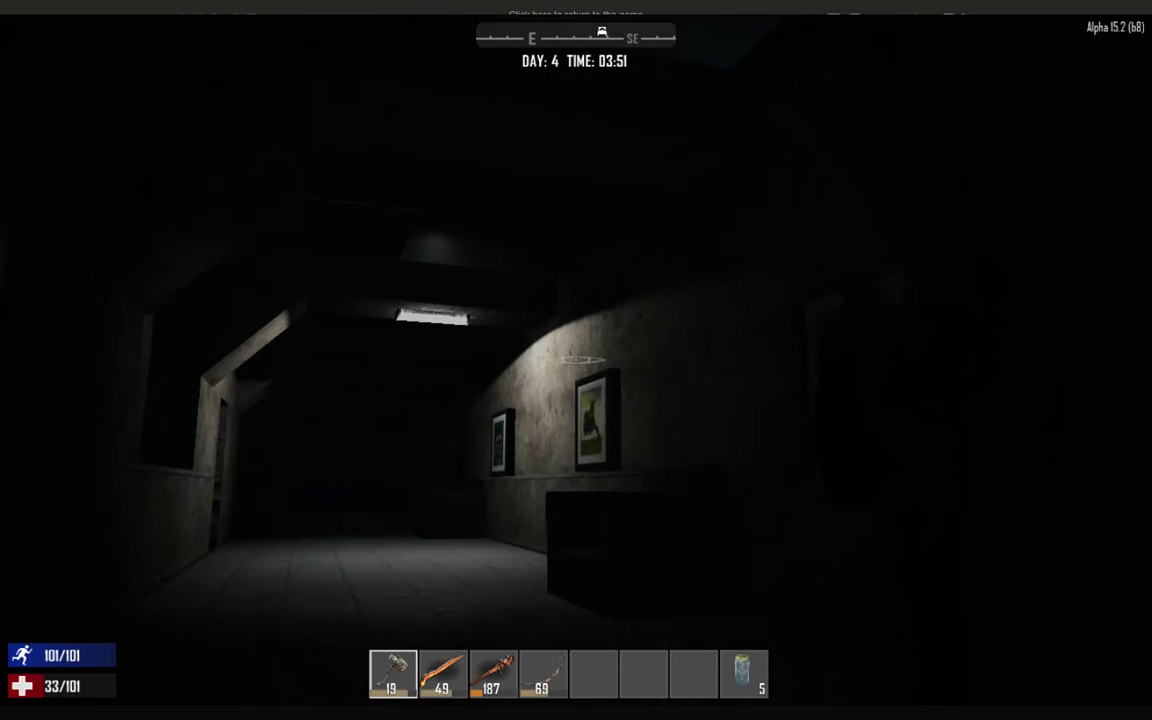
# Walk down the hallway and step through the unlocked door into the dark yard.
pyautogui.press('w')
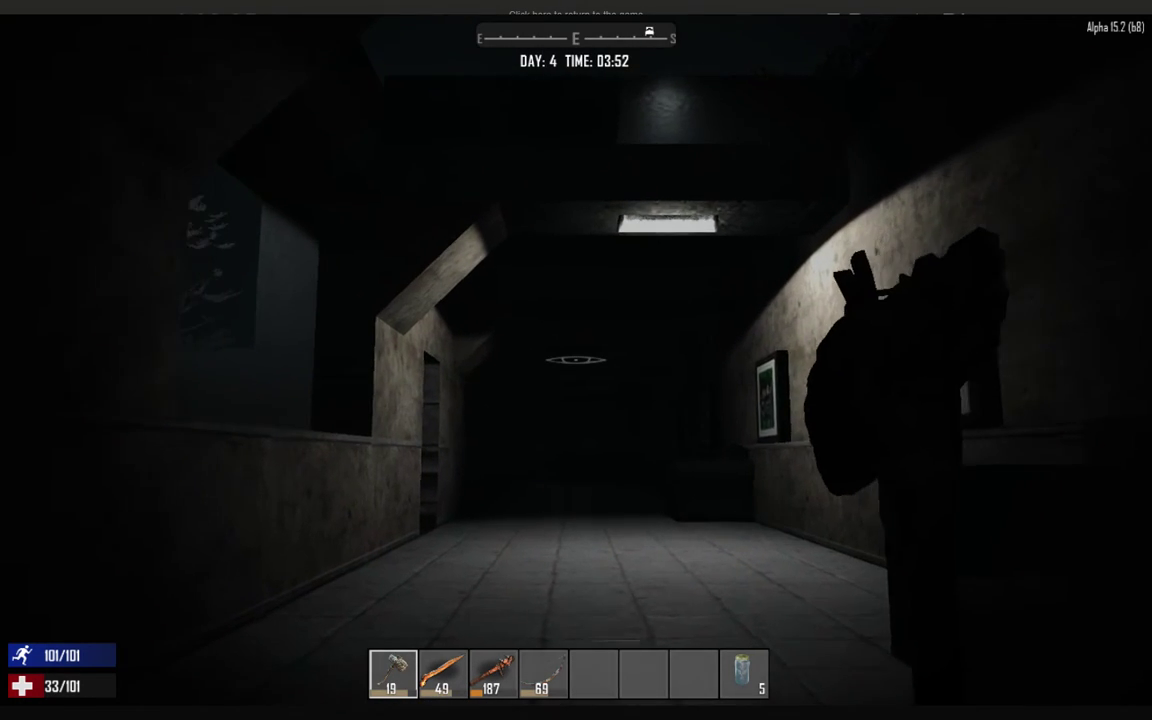
pyautogui.press('w')
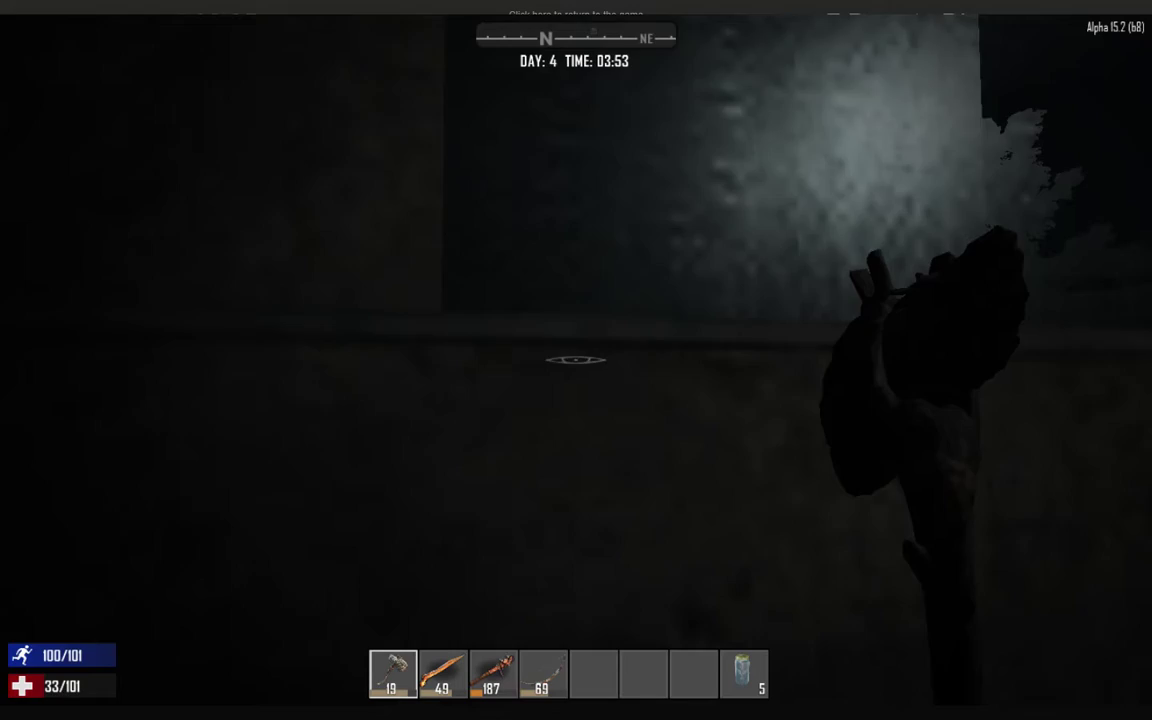
pyautogui.press('w')
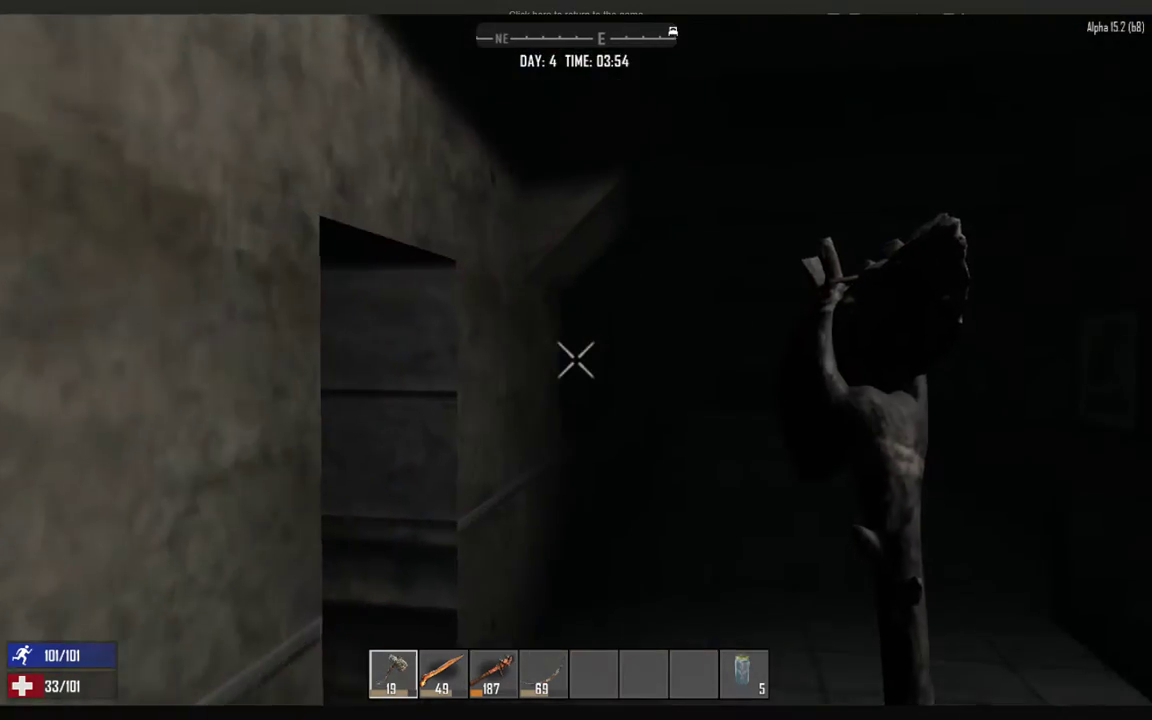
pyautogui.press('e')
pyautogui.press('w')
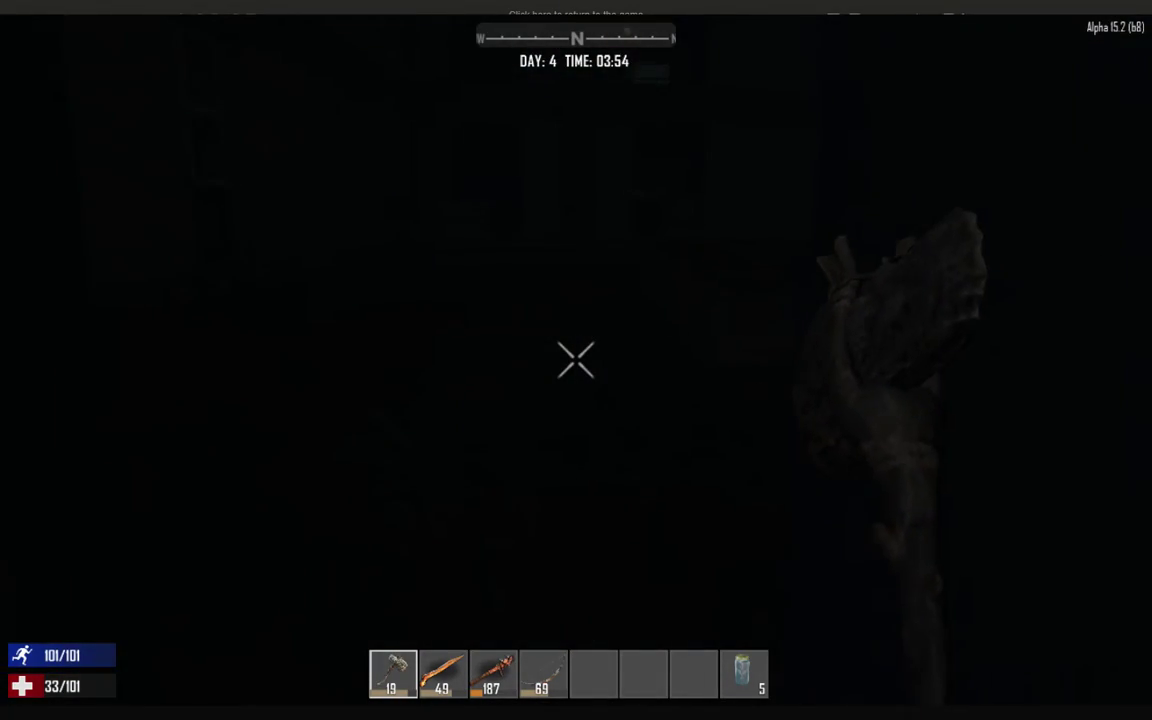
pyautogui.press('w')
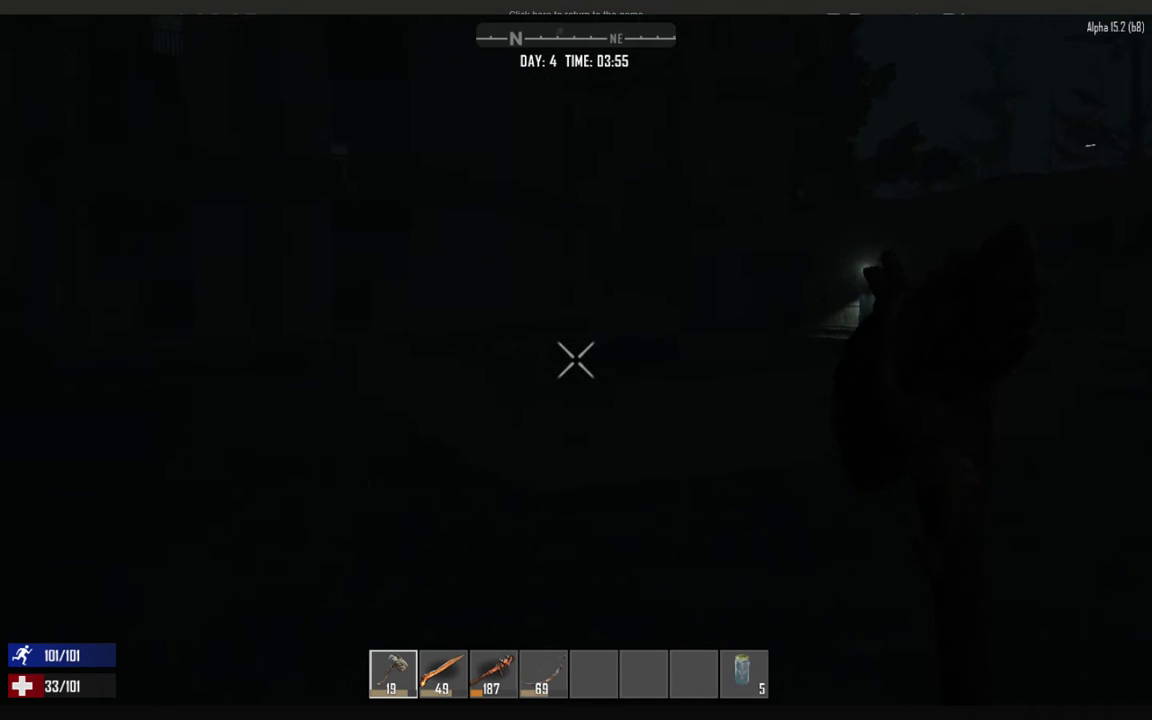
pyautogui.press('w')
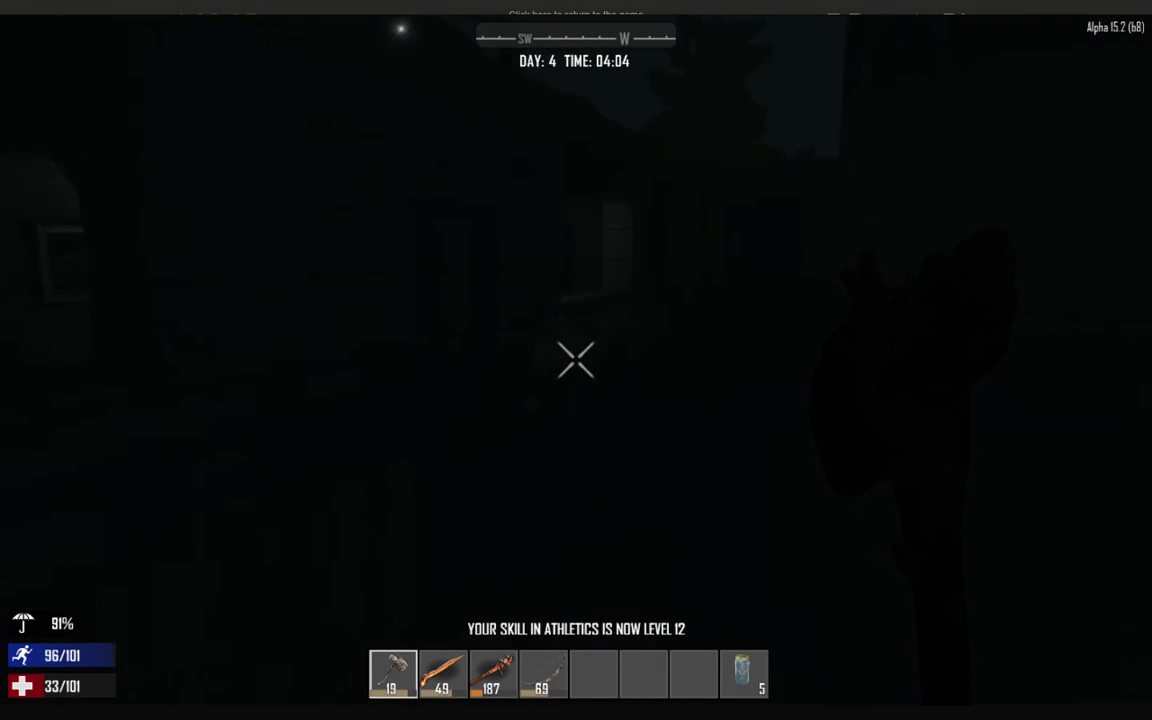
# Come back inside through another door and walk to the hallway night stand.
pyautogui.press('e')
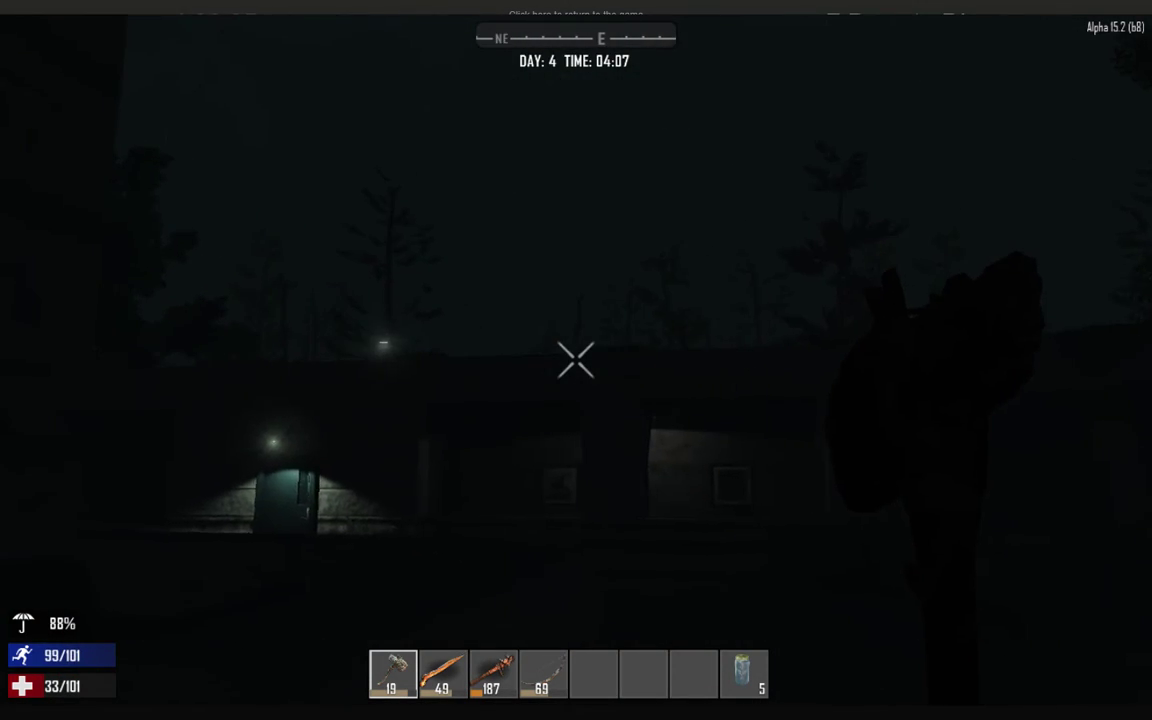
pyautogui.press('w')
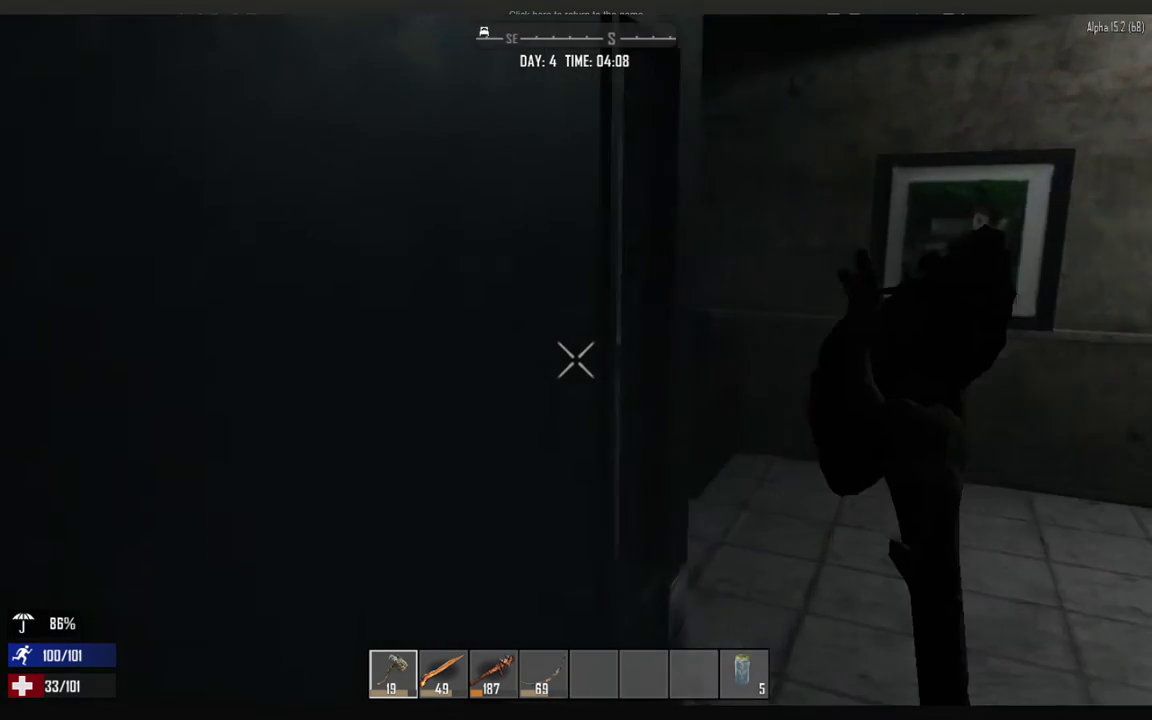
pyautogui.press('w')
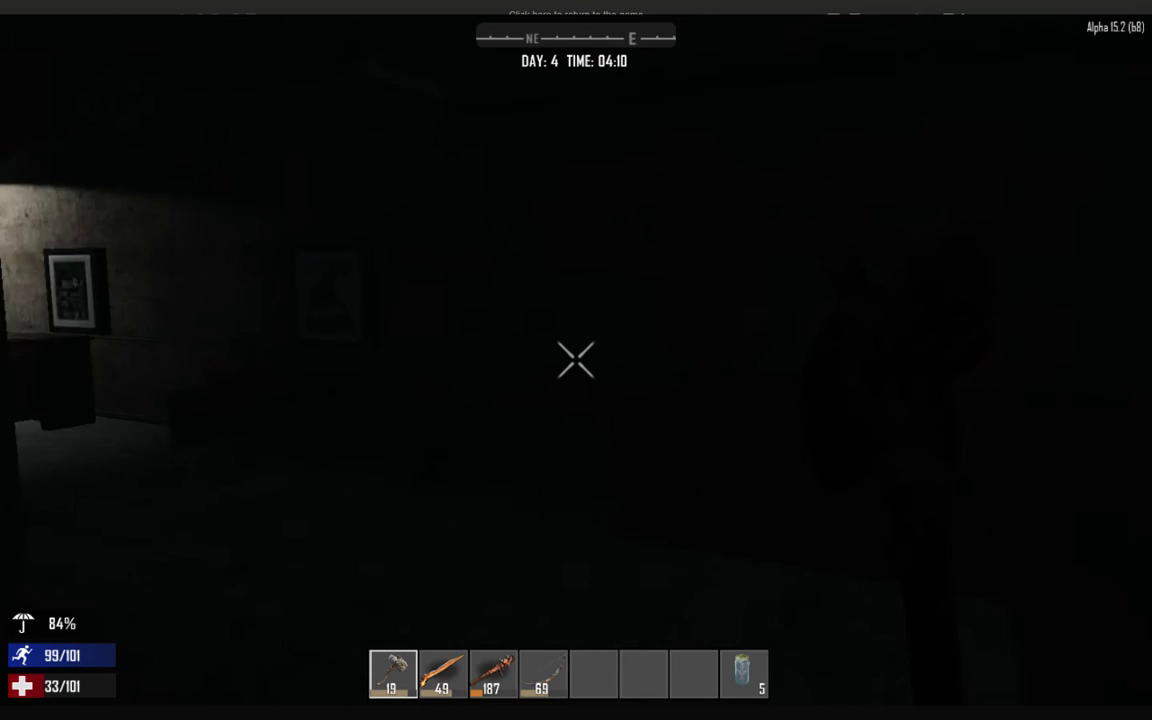
pyautogui.press('w')
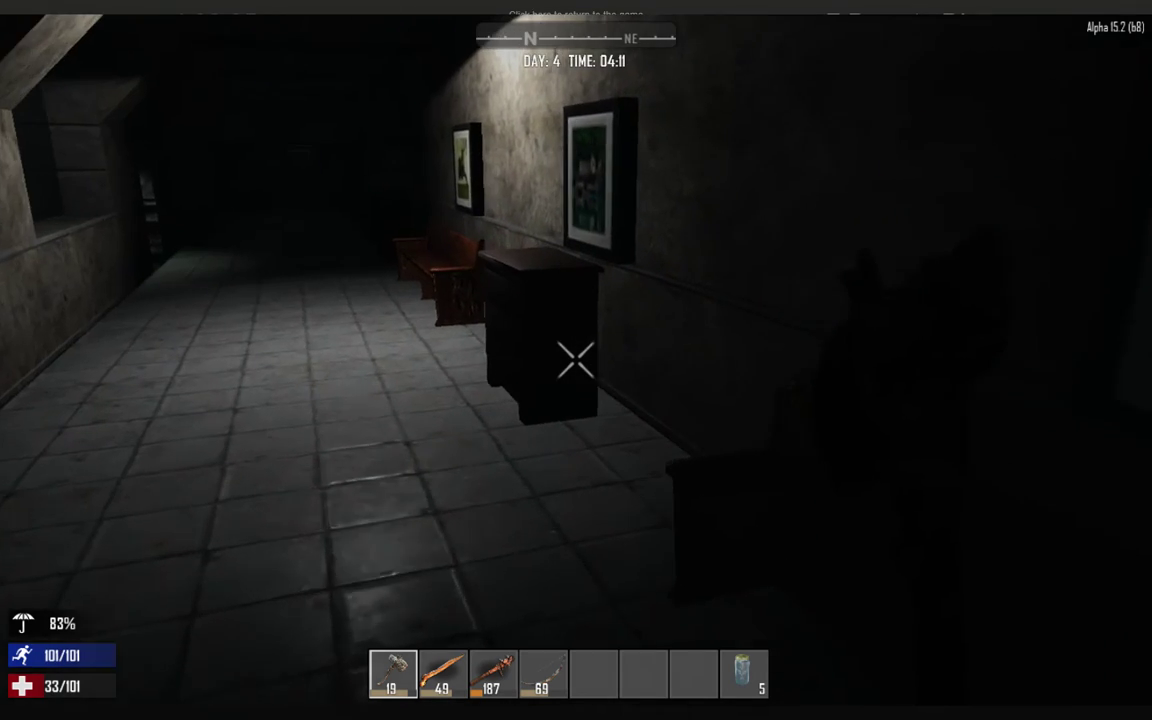
# Take the brass trophy, check the Stone Axe recipe, and search the beverage cooler.
pyautogui.press('e')
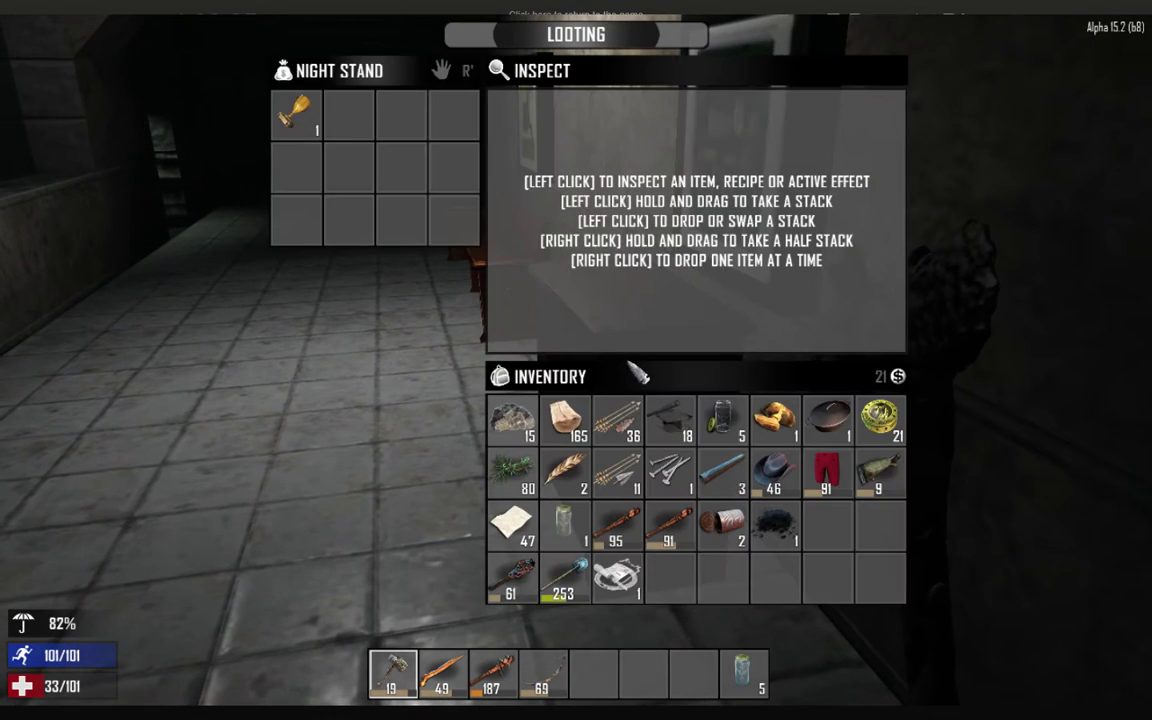
pyautogui.press('Escape')
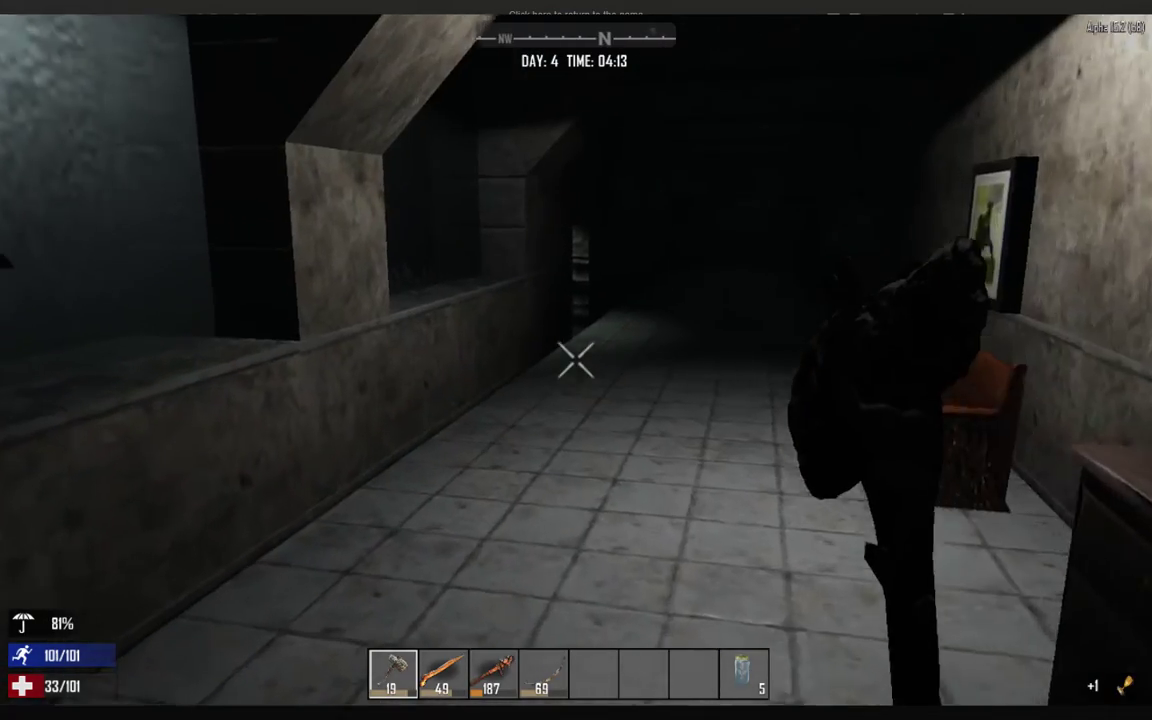
pyautogui.press('Tab')
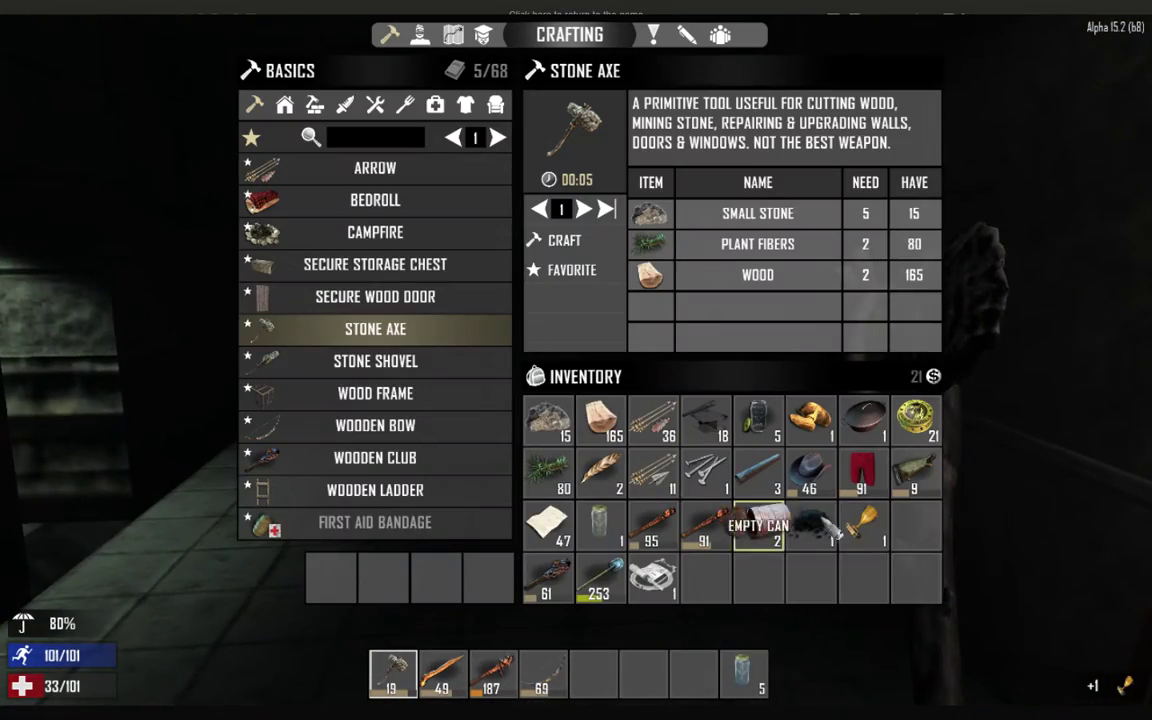
pyautogui.click(868, 530)
pyautogui.press('Tab')
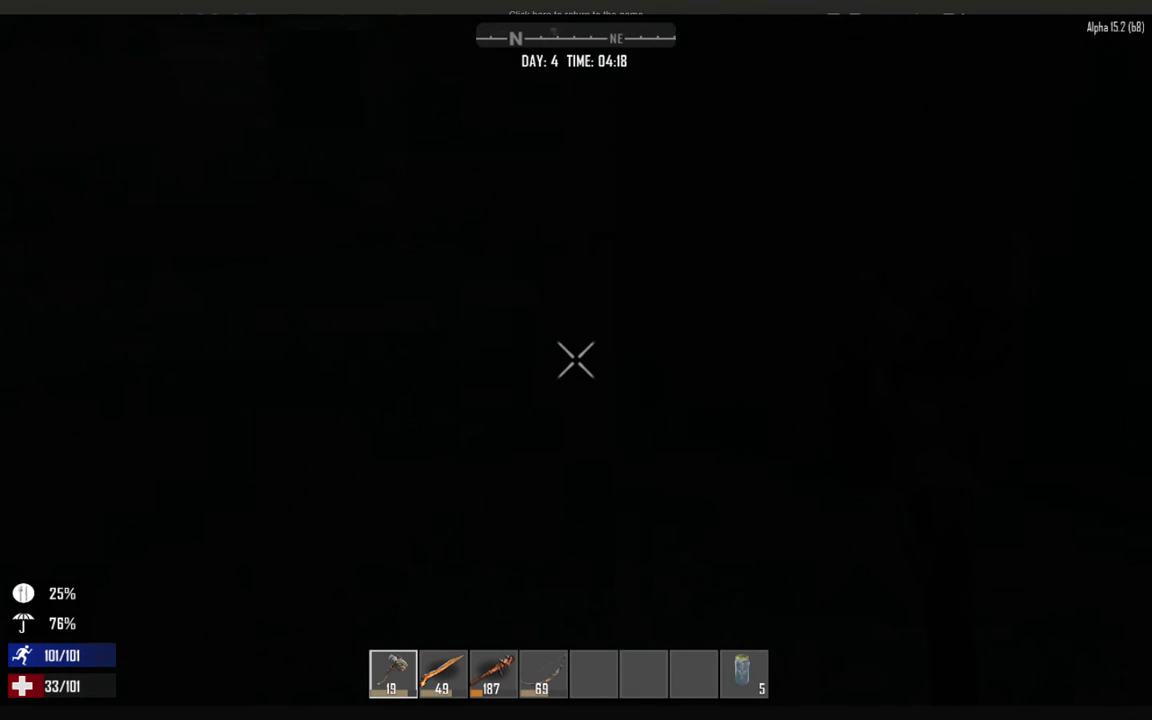
pyautogui.press('e')
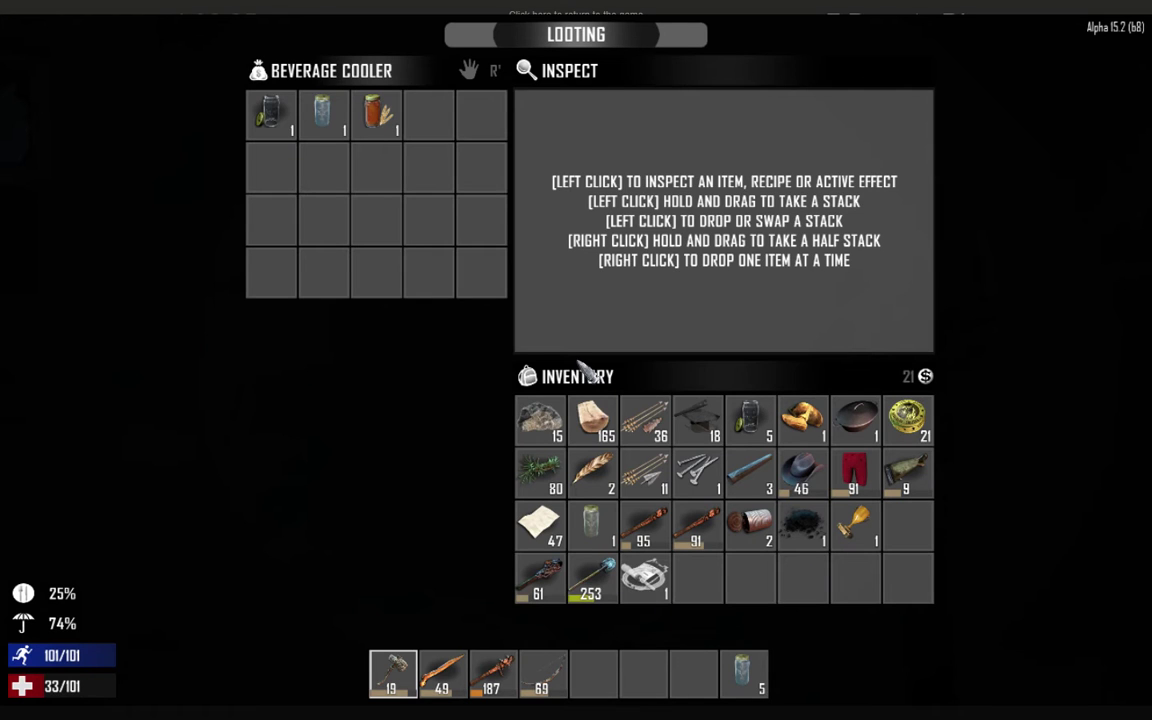
# Drink the cooler's bottled water and take its beer.
pyautogui.click(330, 113)
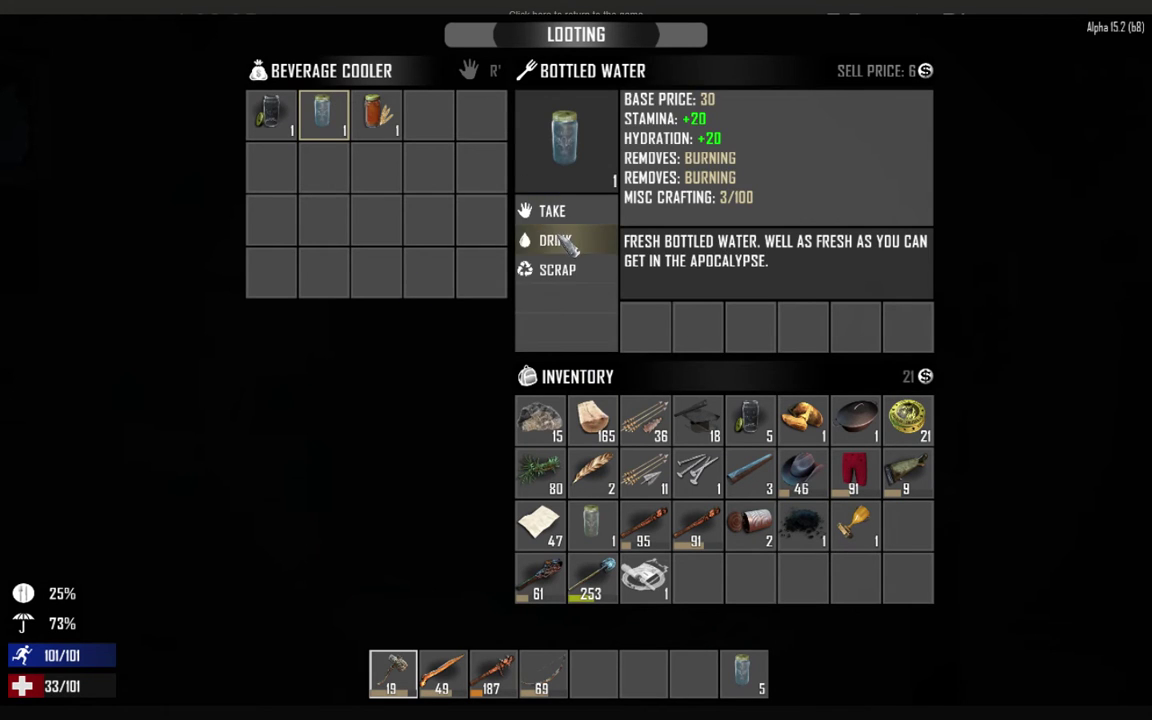
pyautogui.click(555, 241)
pyautogui.click(405, 140)
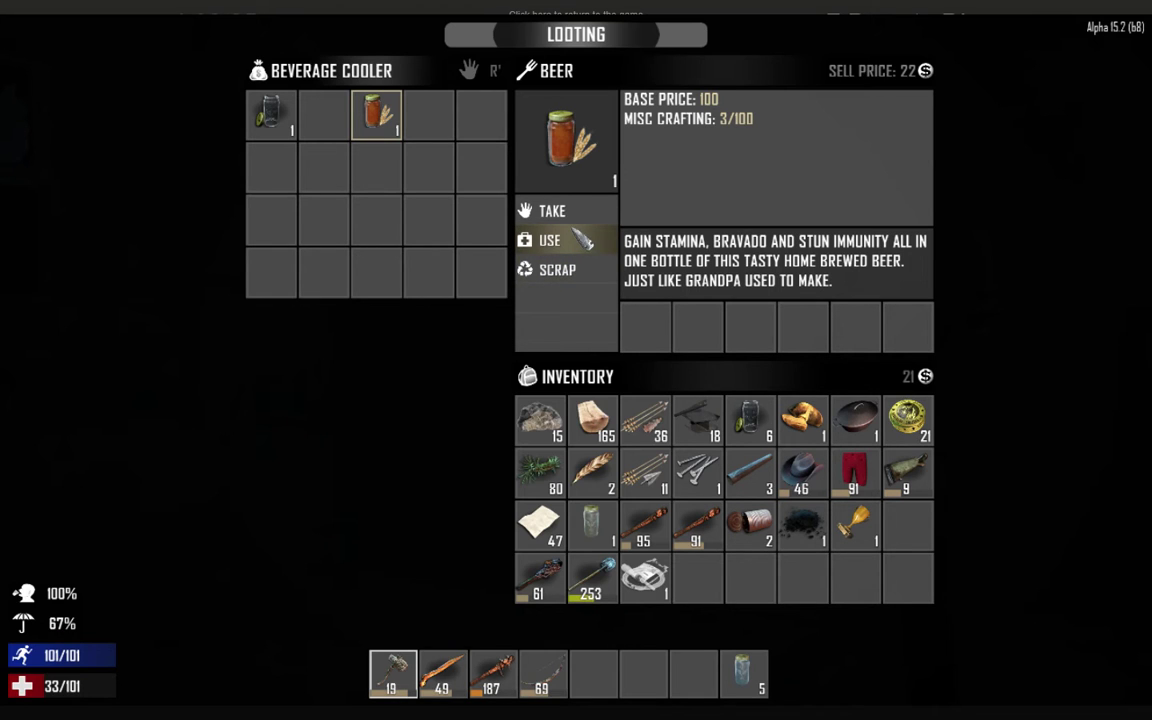
pyautogui.click(578, 223)
# Scrap the brass trophy and the empty can.
pyautogui.click(868, 522)
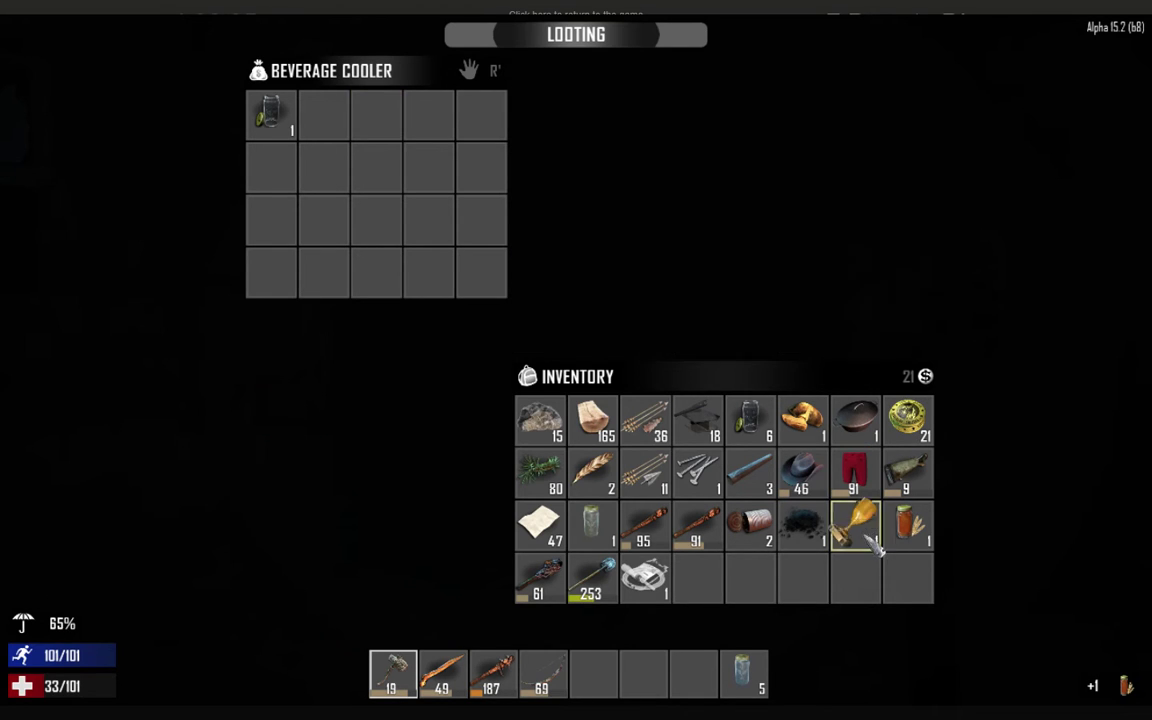
pyautogui.click(548, 210)
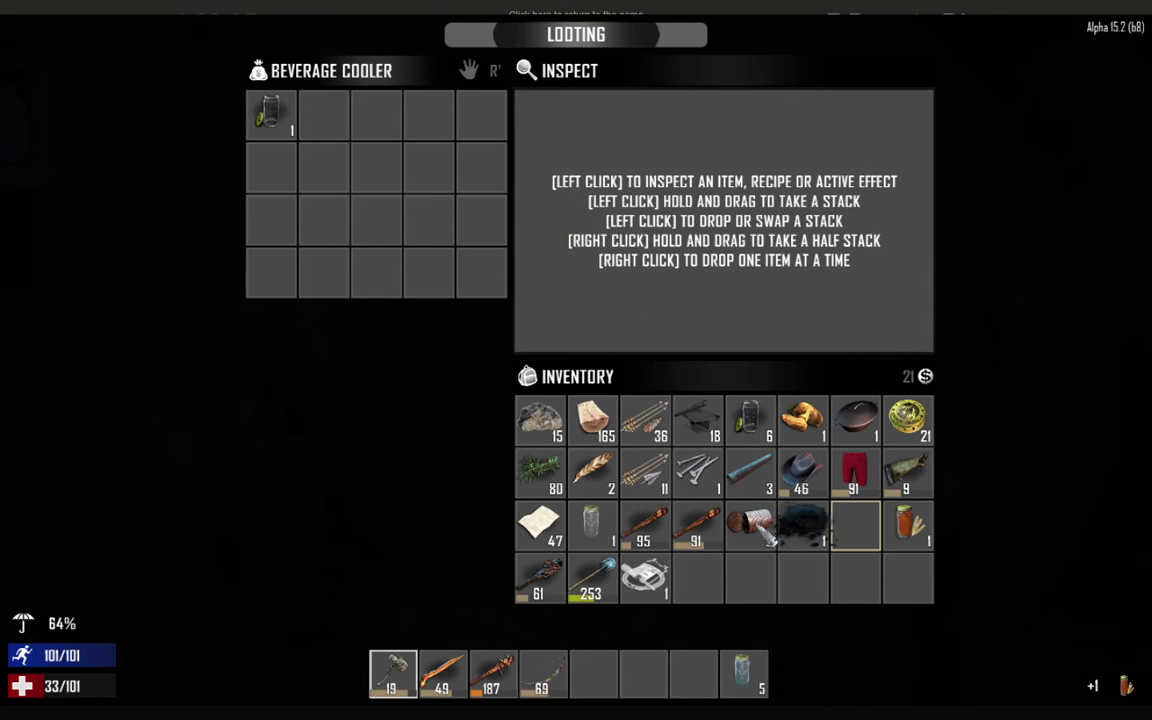
pyautogui.click(770, 536)
pyautogui.click(583, 208)
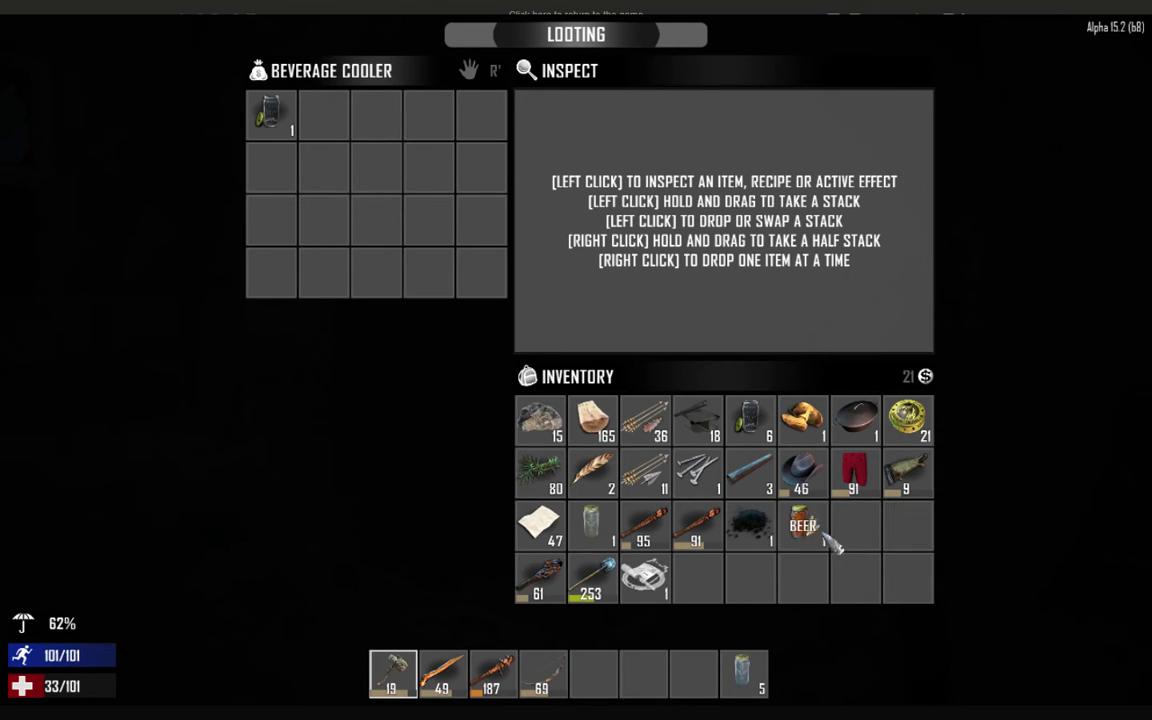
# Scrap the red shorts and leave the cowboy hat in the cooler.
pyautogui.click(828, 479)
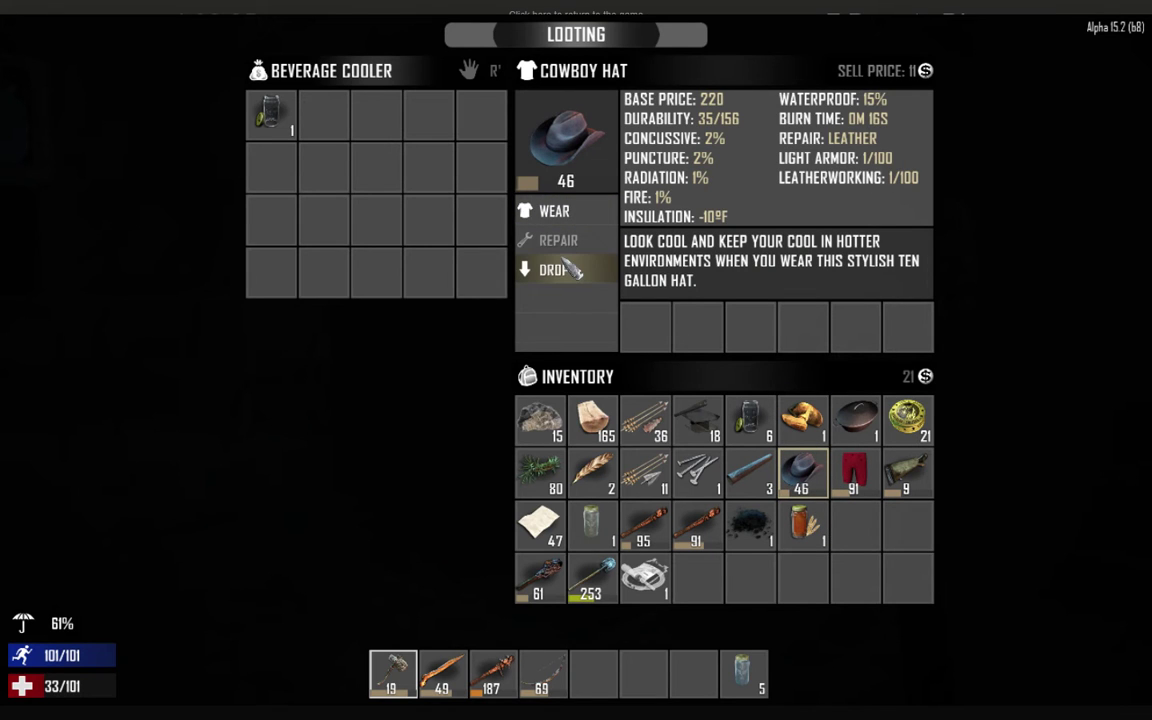
pyautogui.click(855, 472)
pyautogui.click(583, 275)
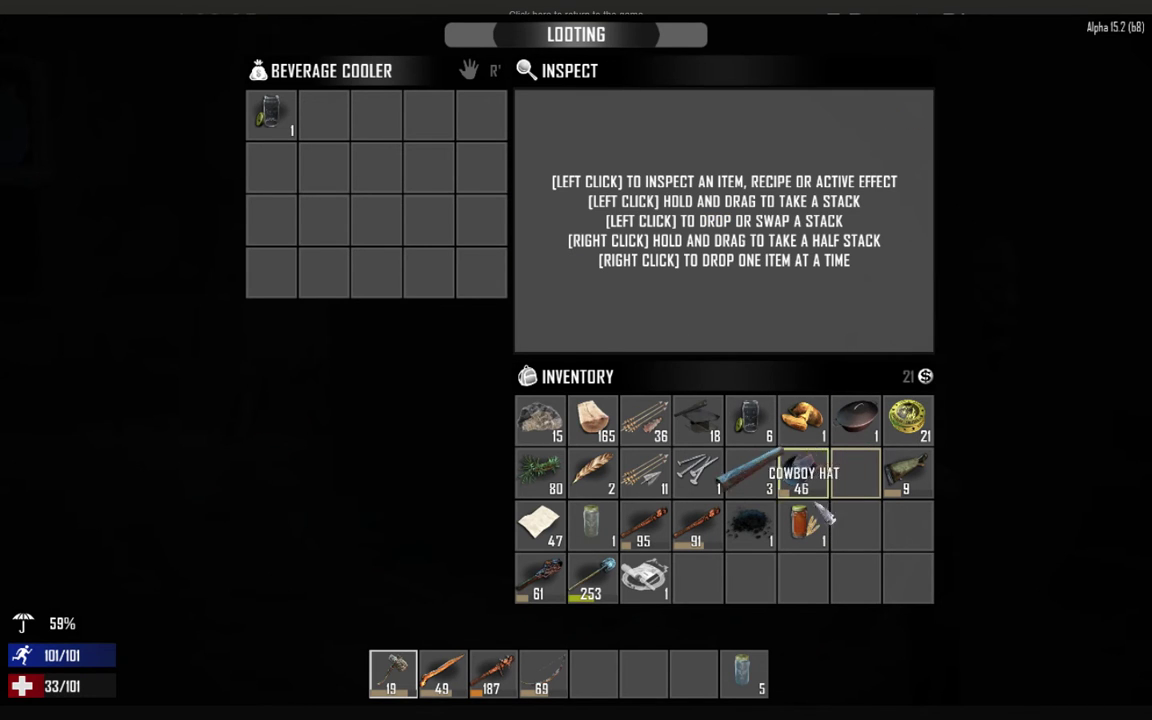
pyautogui.moveTo(805, 470); pyautogui.dragTo(468, 174)
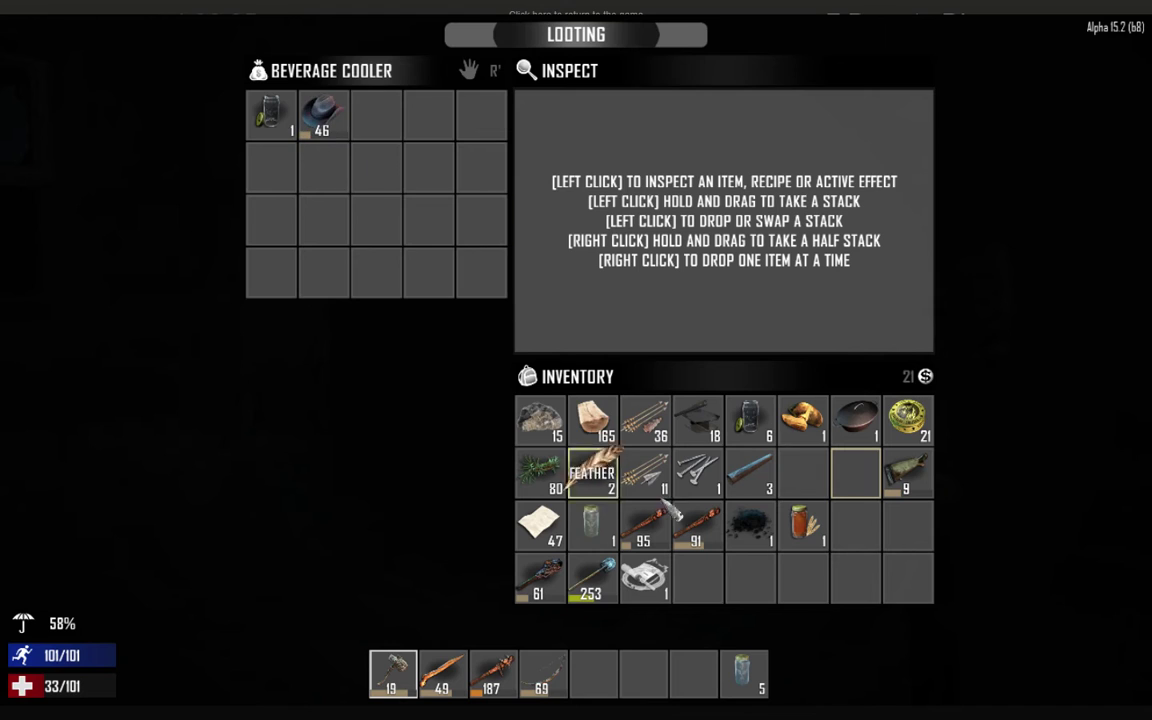
pyautogui.press('Tab')
pyautogui.press('Tab')
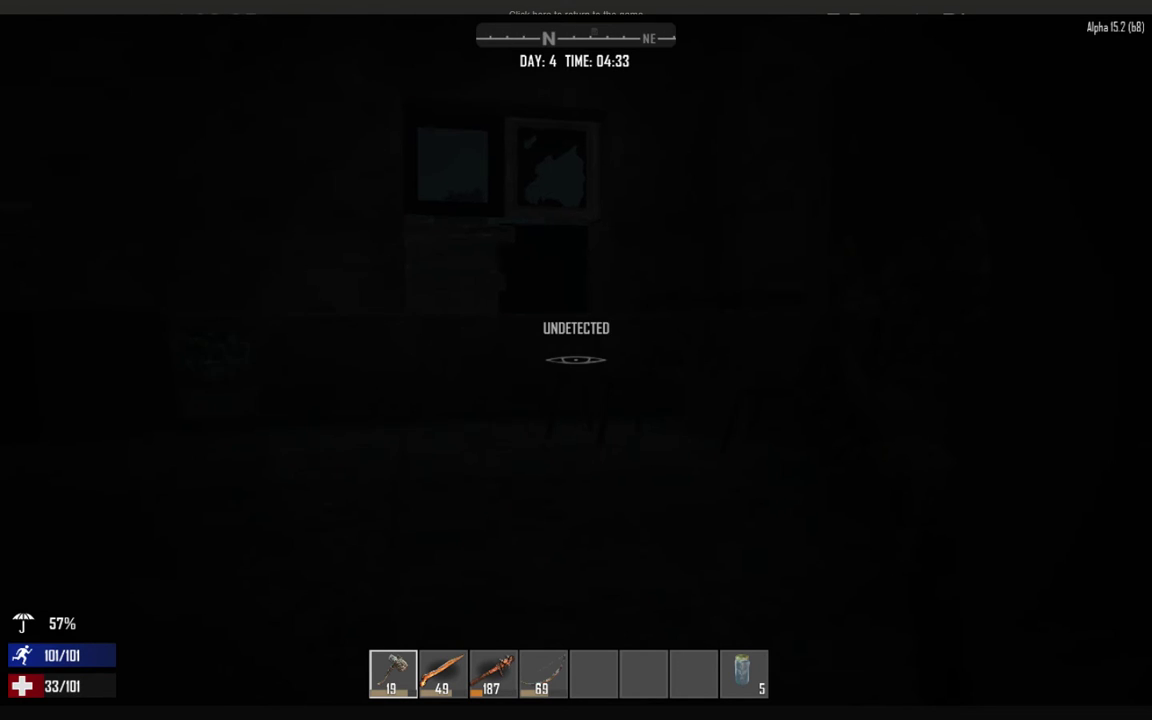
# Loot the hospital's beverage cooler, then a nearby trash bin, closing each loot window.
pyautogui.press('e')
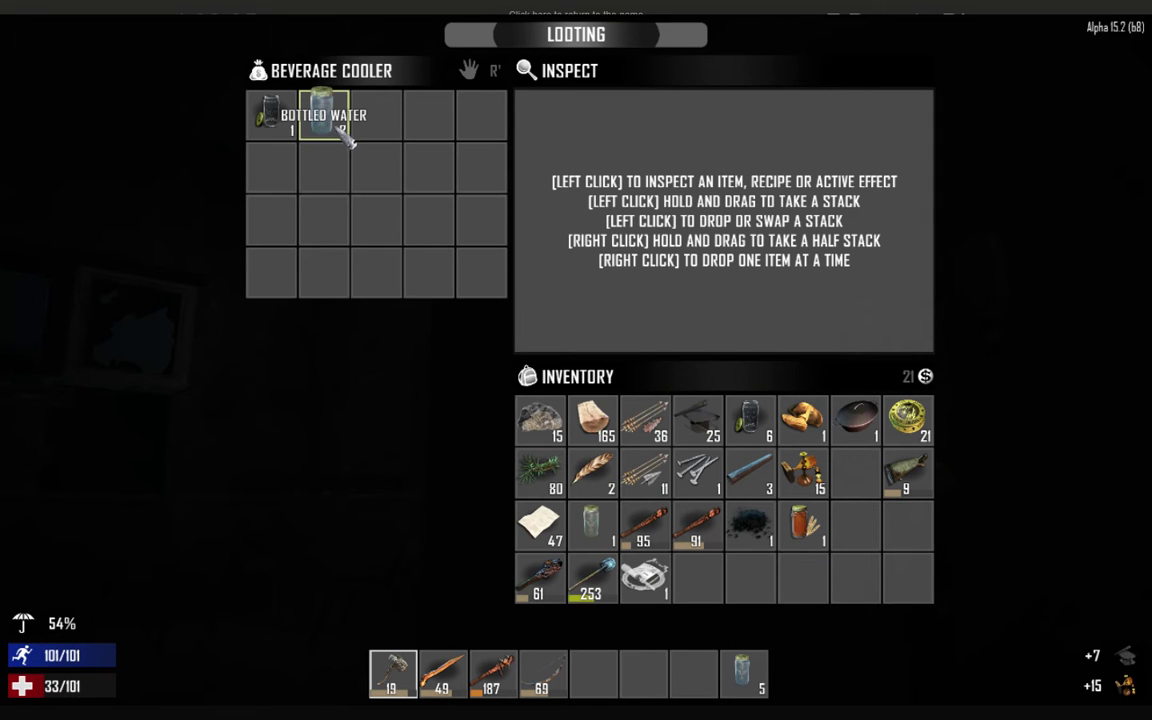
pyautogui.press('Tab')
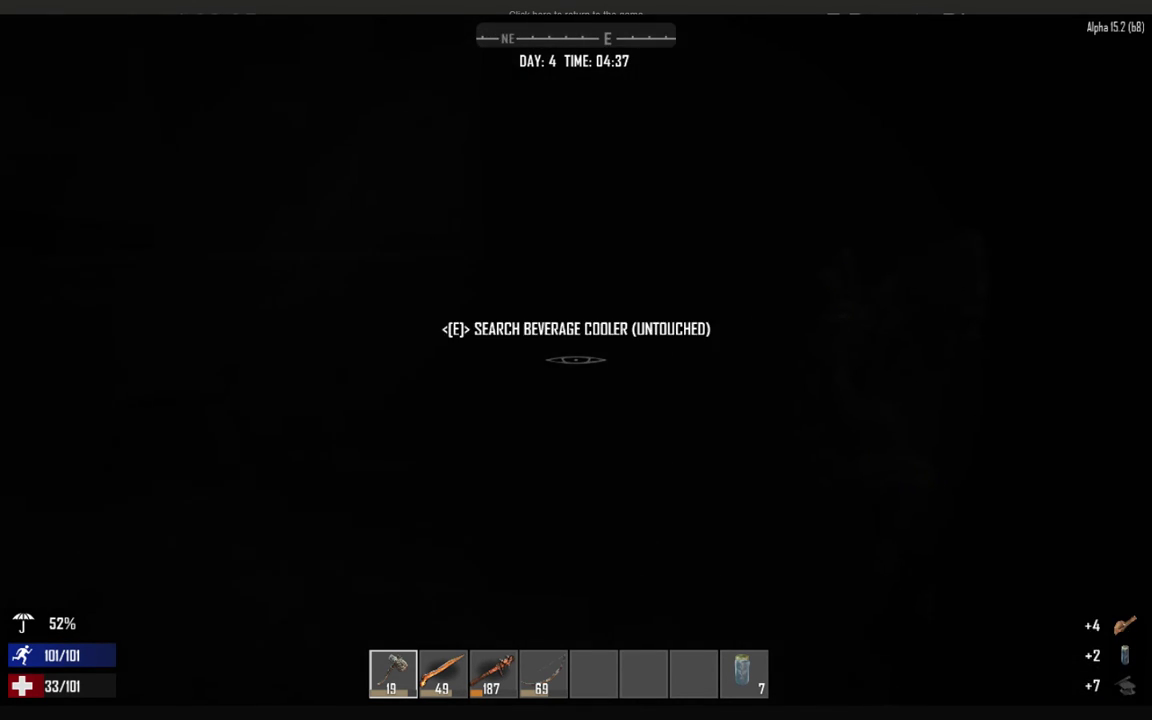
pyautogui.press('e')
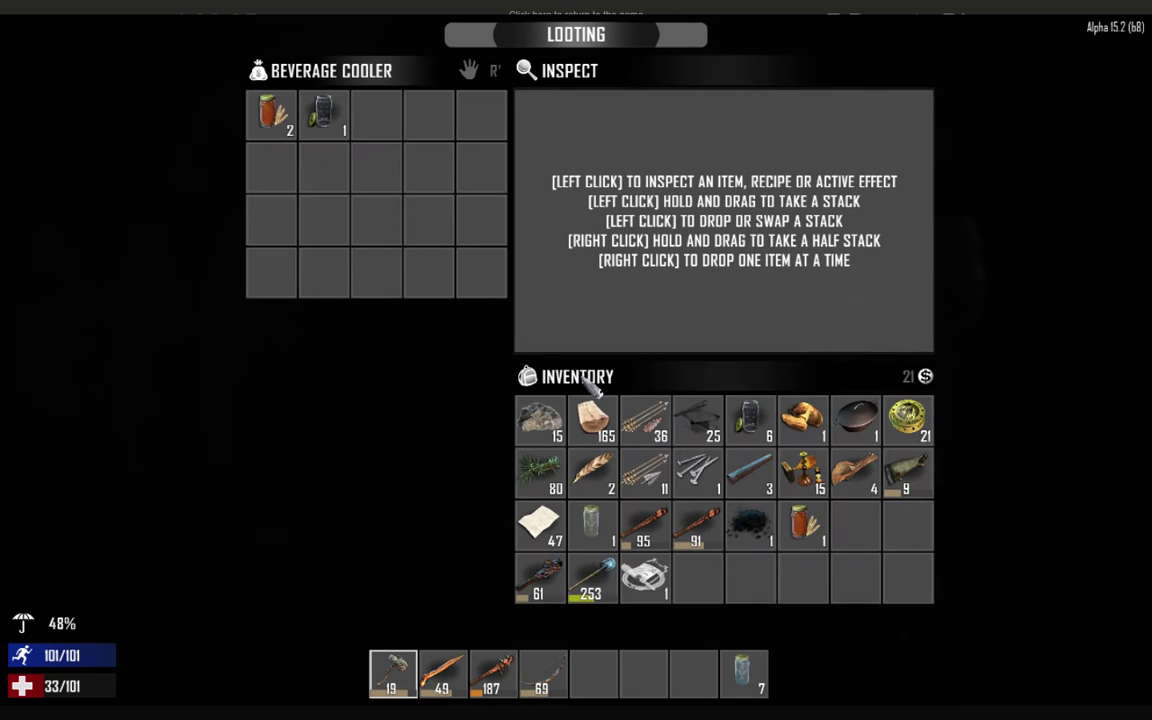
pyautogui.press('Escape')
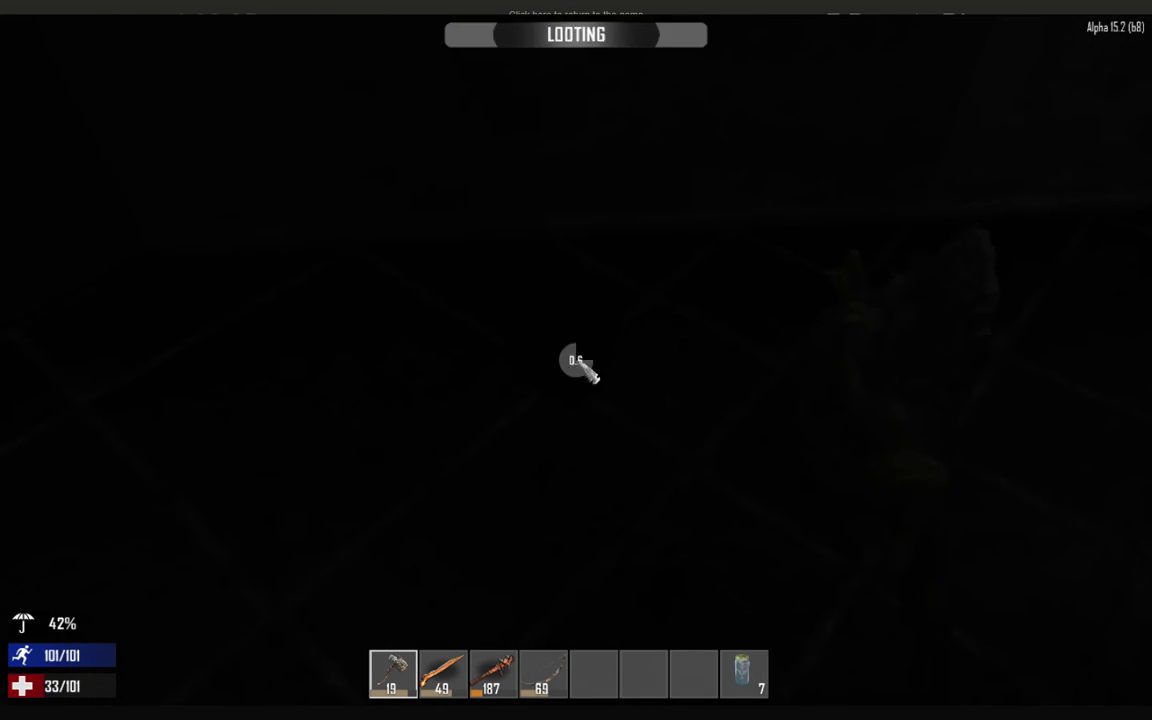
pyautogui.press('Escape')
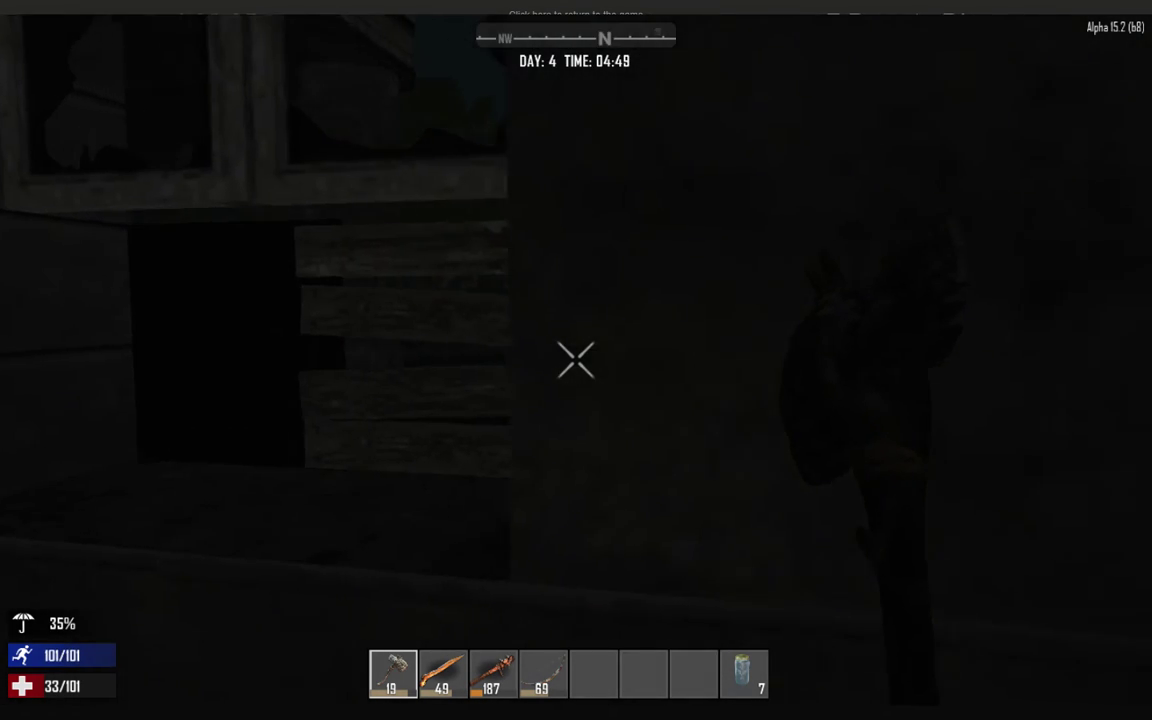
# Hit the block ahead, head down the corridor to the locked door, and empty another cooler.
pyautogui.click(576, 360)
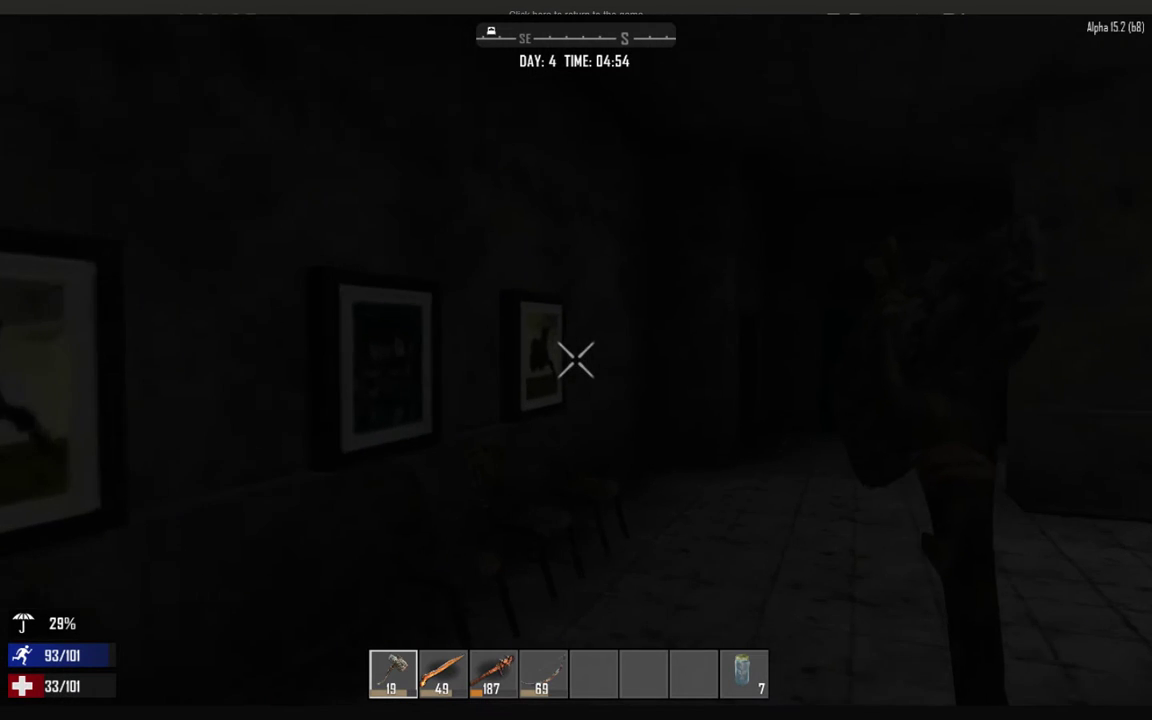
pyautogui.press('ctrl')
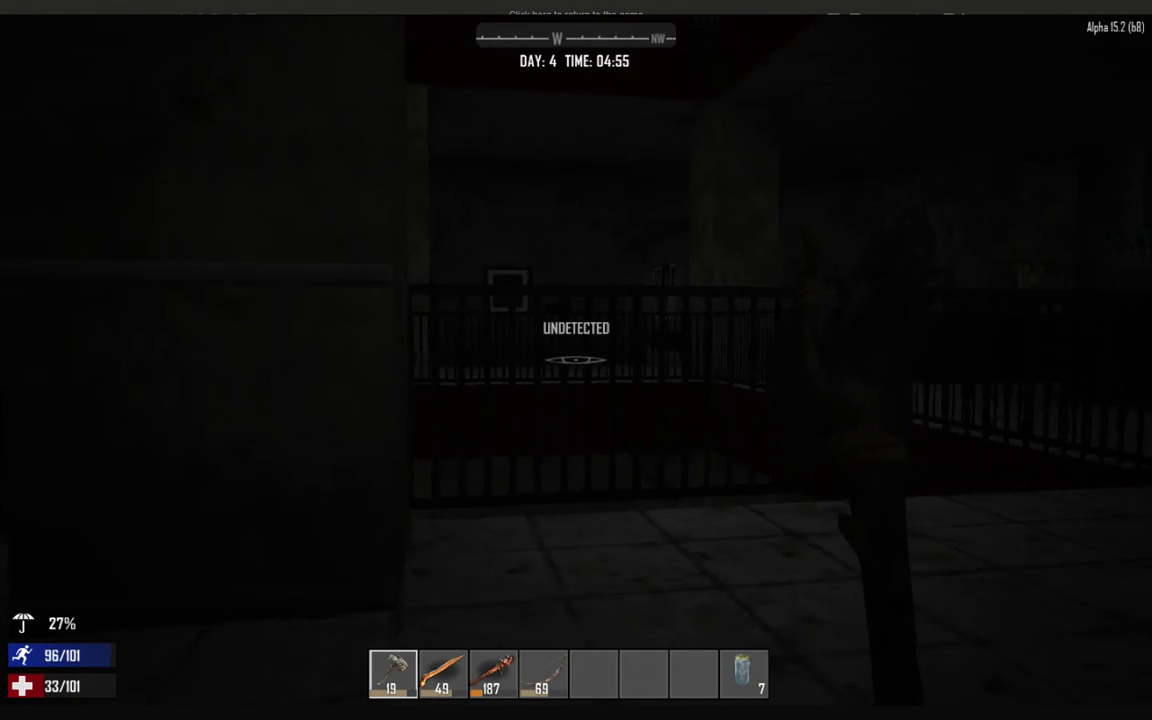
pyautogui.press('ctrl')
pyautogui.press('w')
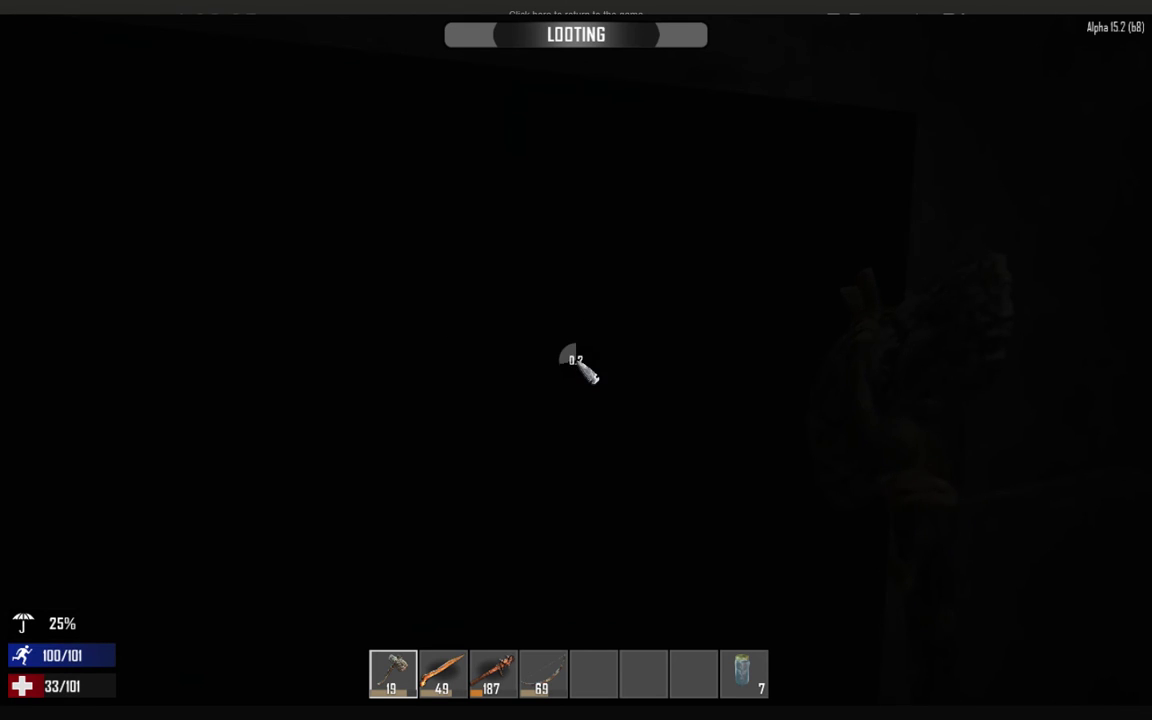
pyautogui.press('Escape')
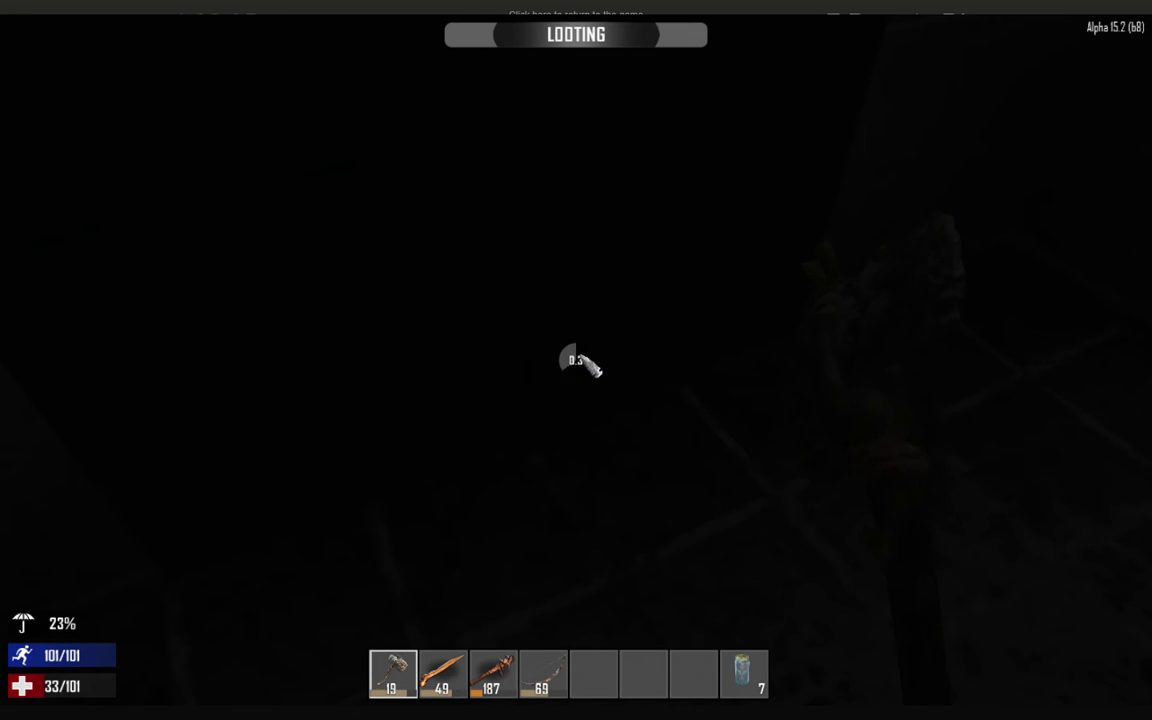
pyautogui.press('Escape')
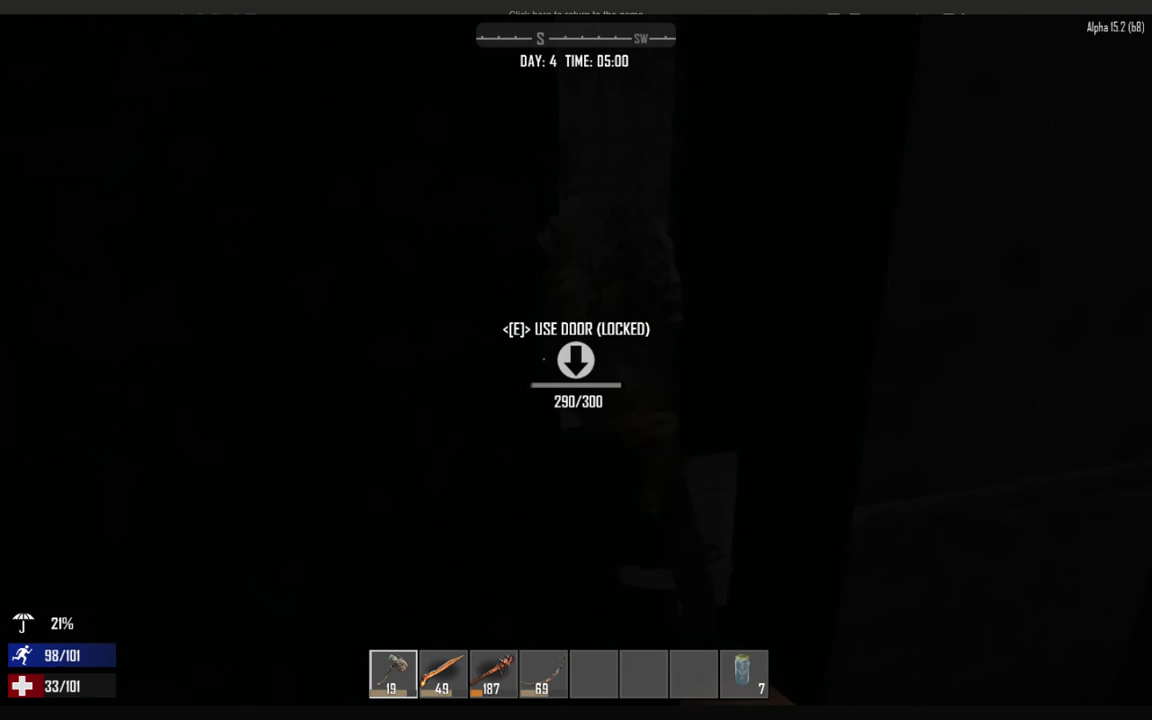
# Hit the locked door three times to start wearing it down.
pyautogui.click(576, 360)
pyautogui.click(576, 360)
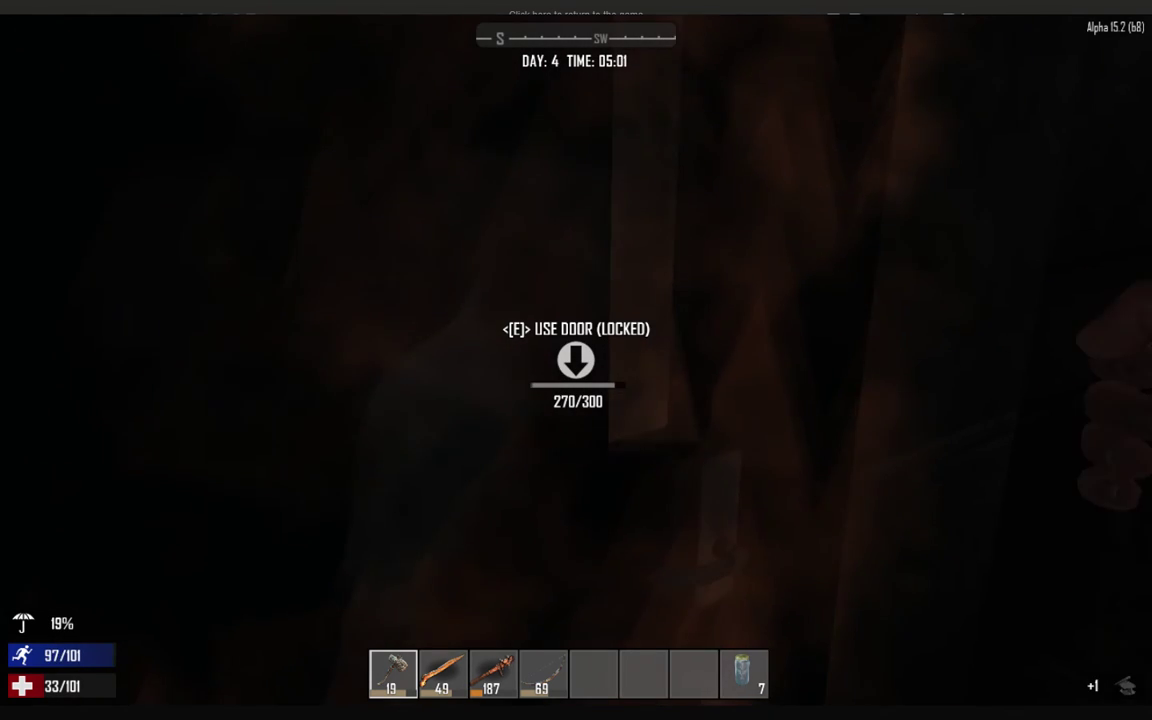
pyautogui.click(576, 360)
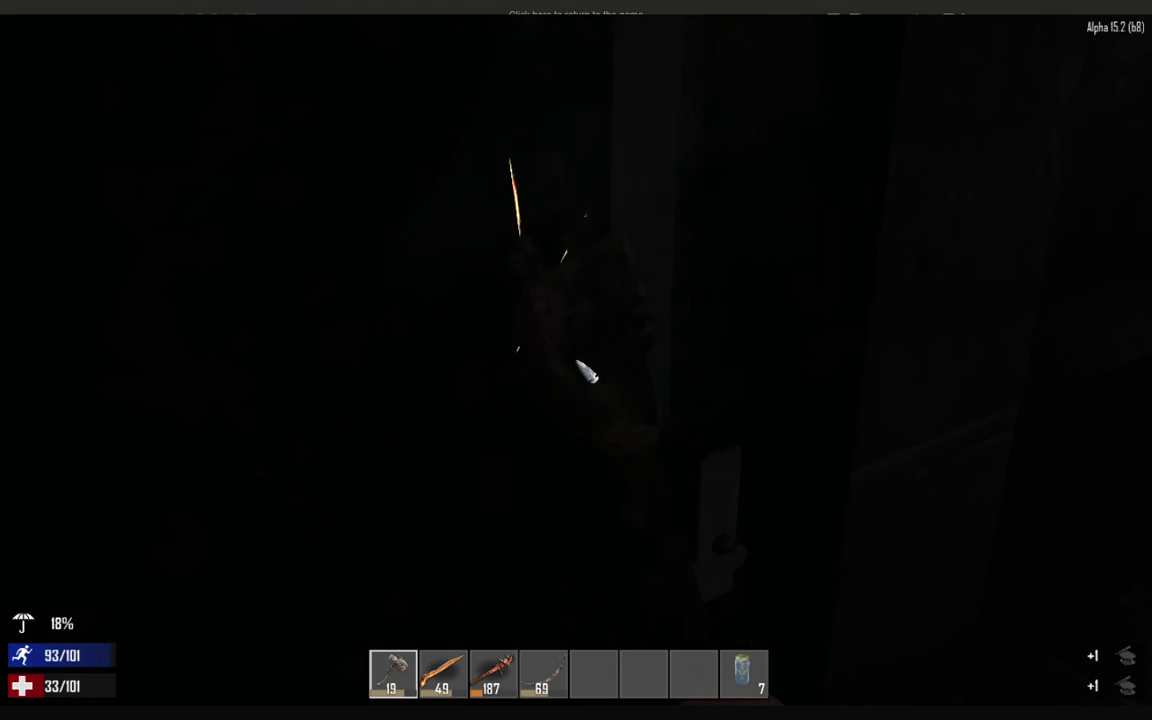
# Craft a stone axe and keep hitting the locked door down to 220 of 300.
pyautogui.press('Tab')
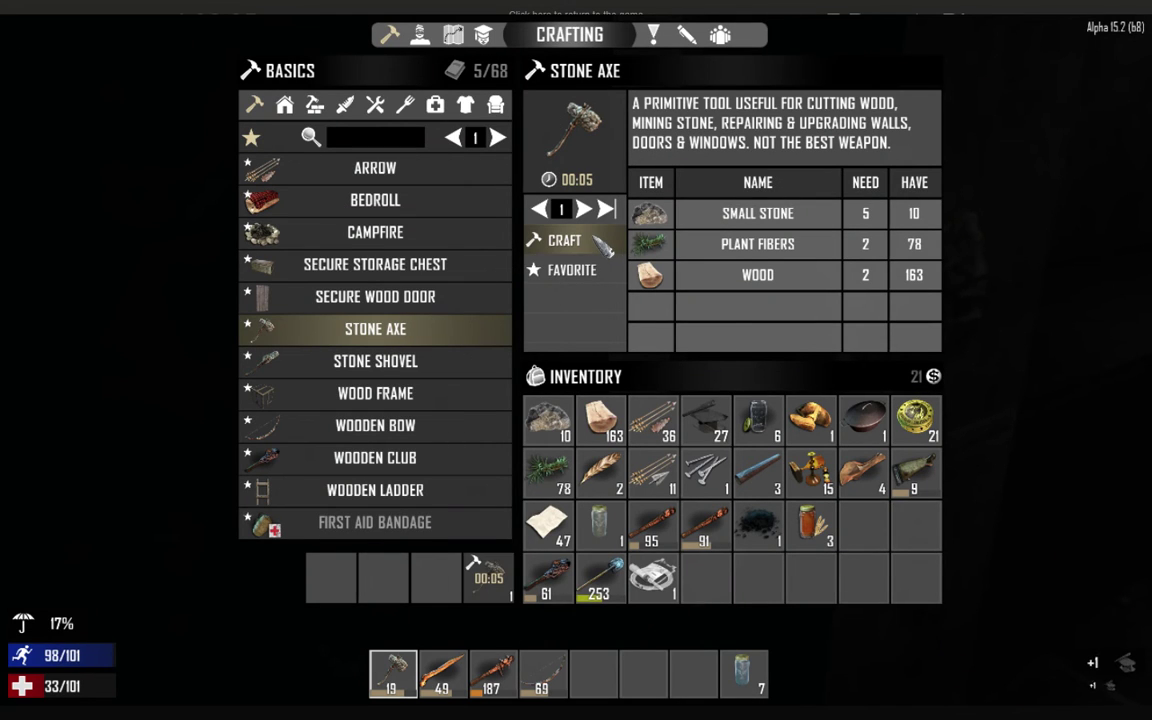
pyautogui.press('Tab')
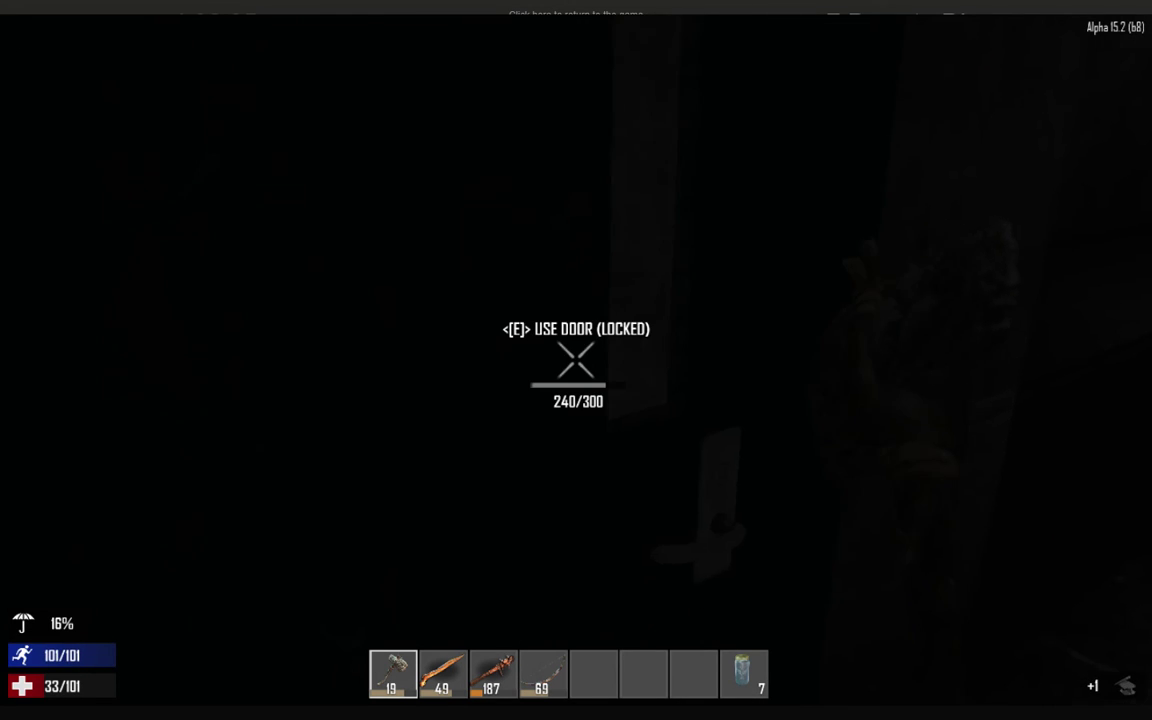
pyautogui.click(576, 360)
pyautogui.click(576, 360)
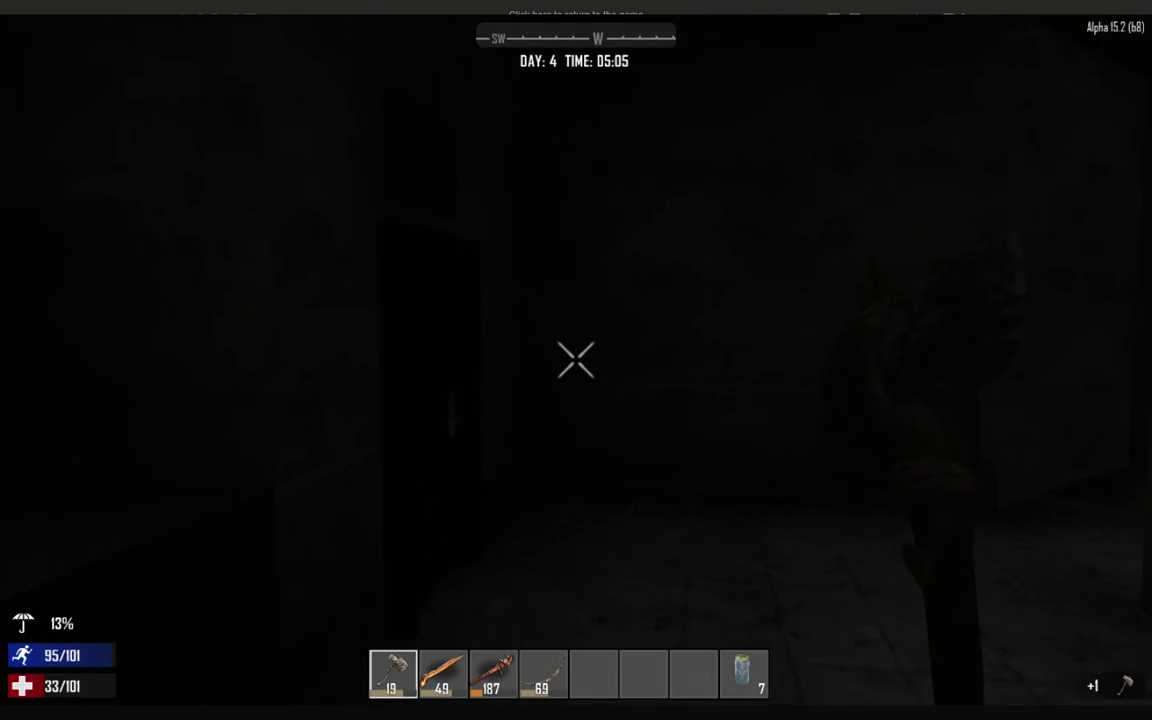
# Walk down the hallway of framed pictures and smash the window pane open.
pyautogui.press('w')
pyautogui.press('w')
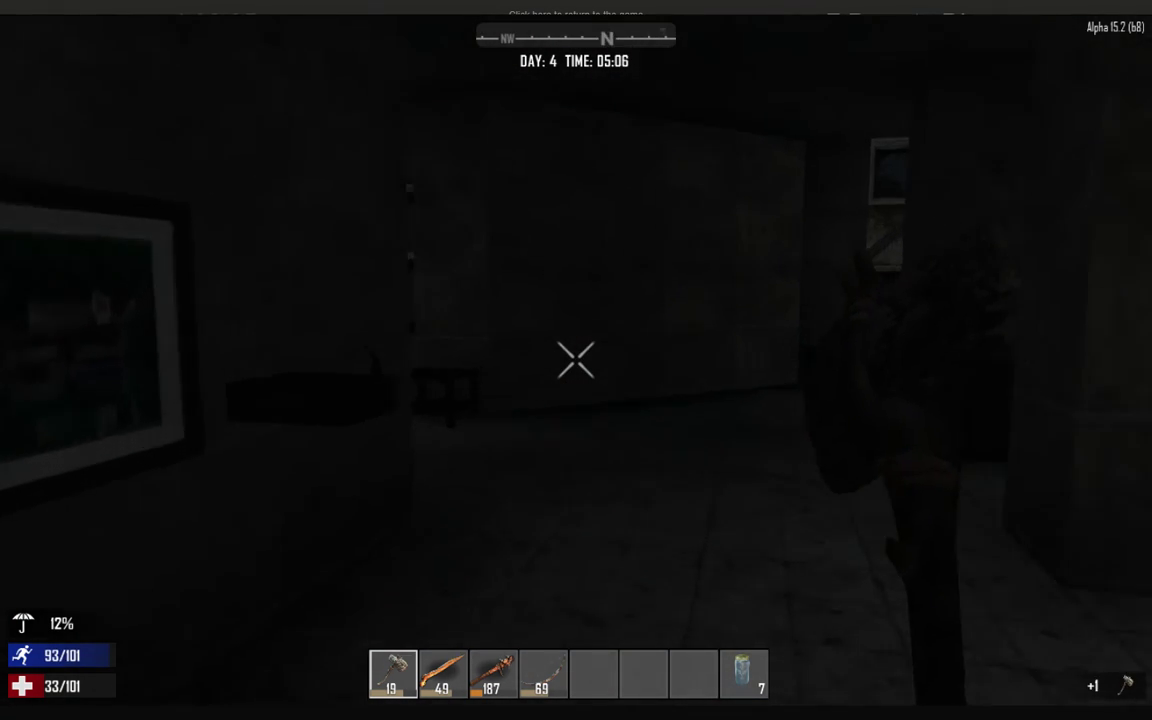
pyautogui.press('w')
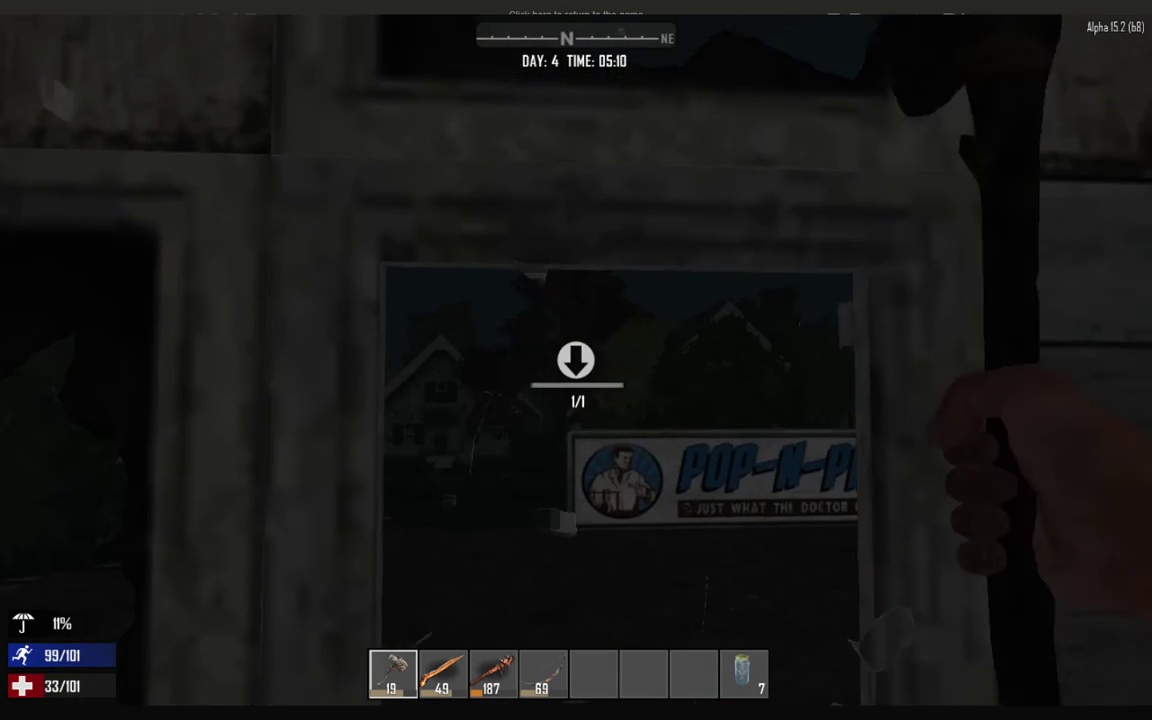
pyautogui.click(576, 360)
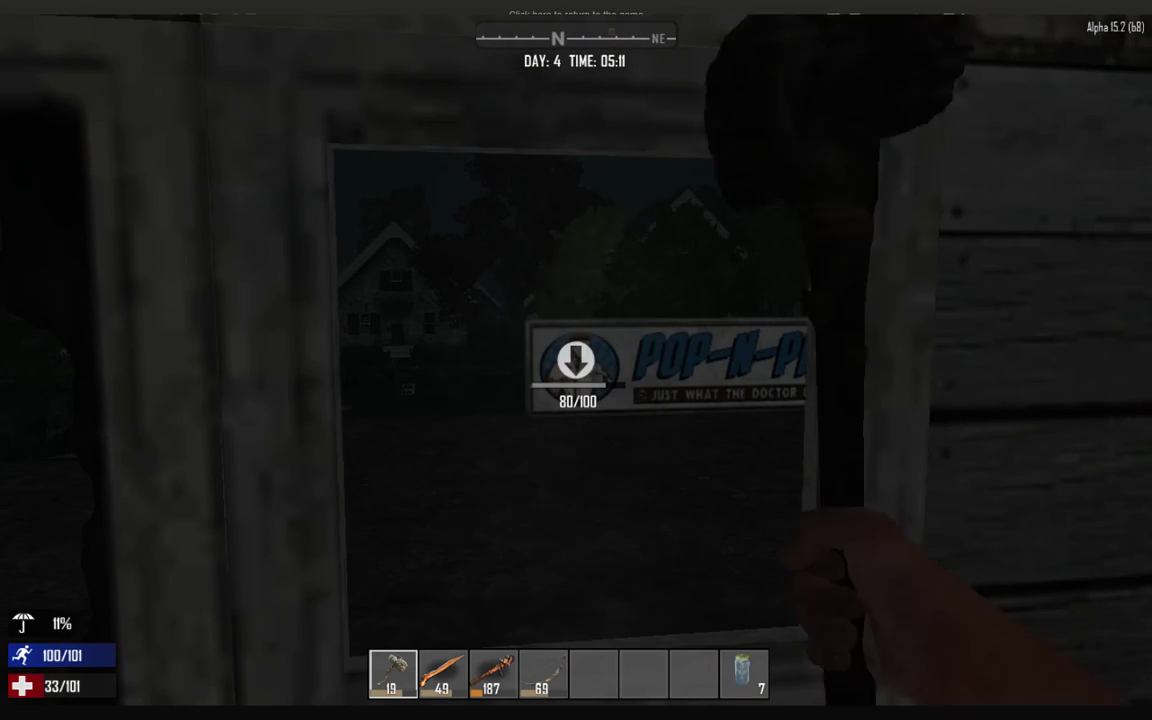
pyautogui.click(576, 360)
pyautogui.click(576, 360)
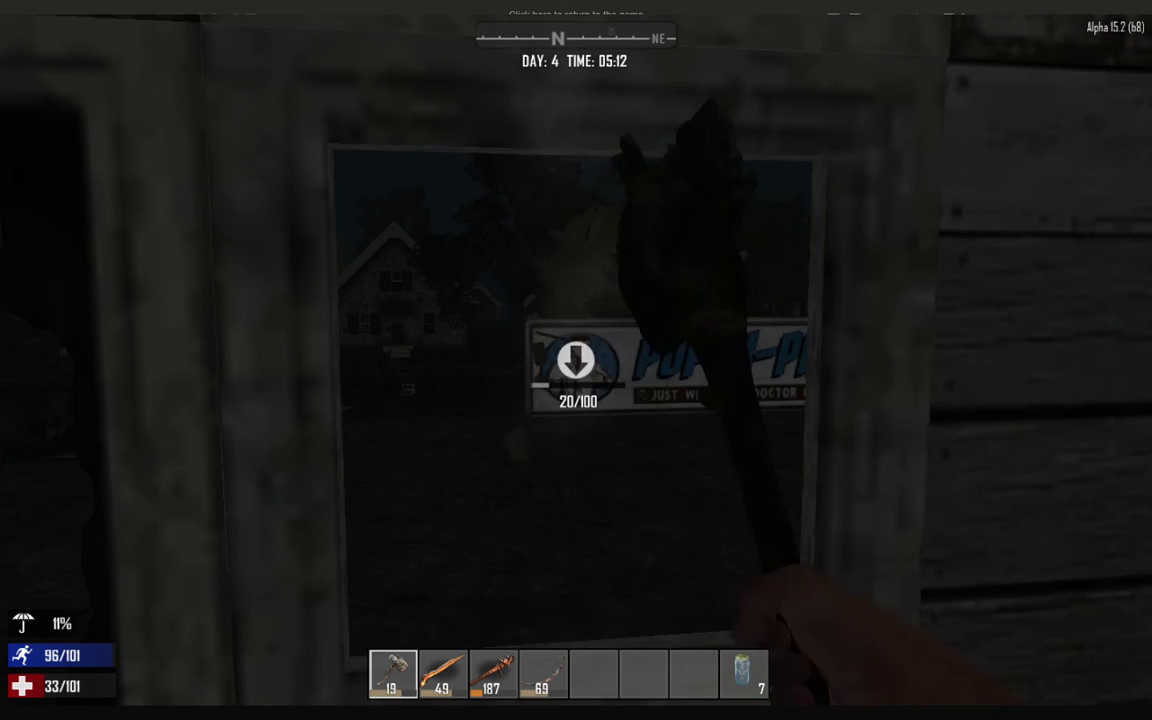
pyautogui.click(576, 360)
# Climb out through the broken window and chop the 200-health wooden block until destroyed.
pyautogui.press('w')
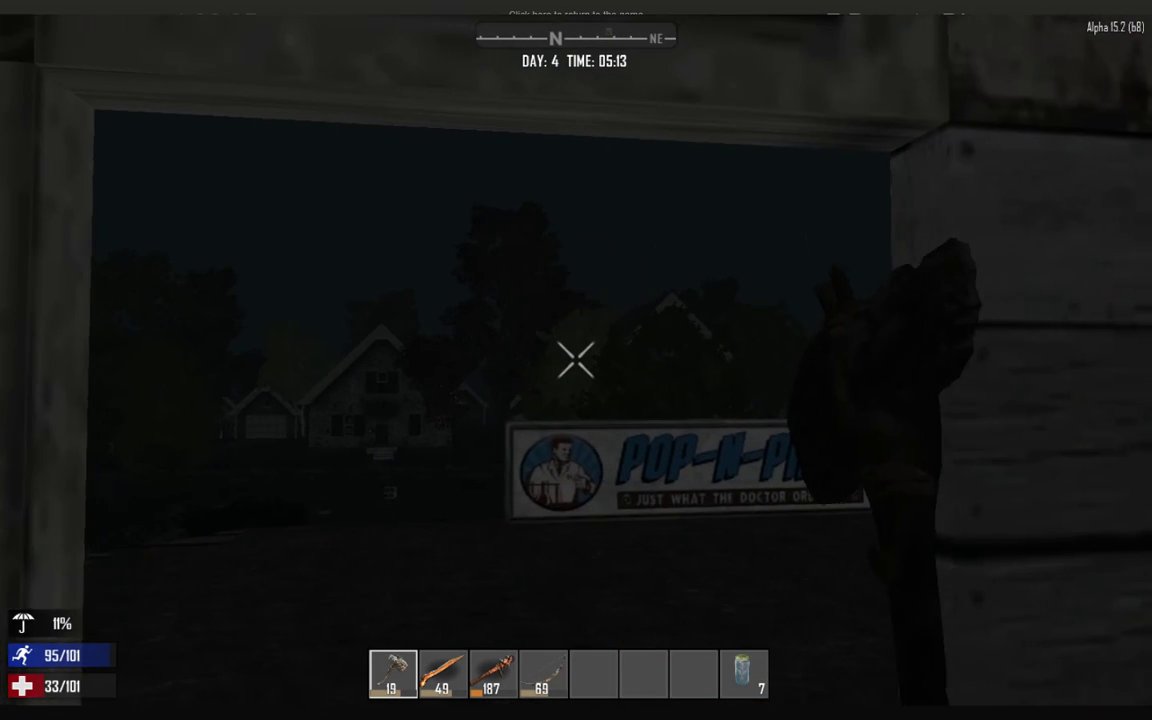
pyautogui.press('ctrl')
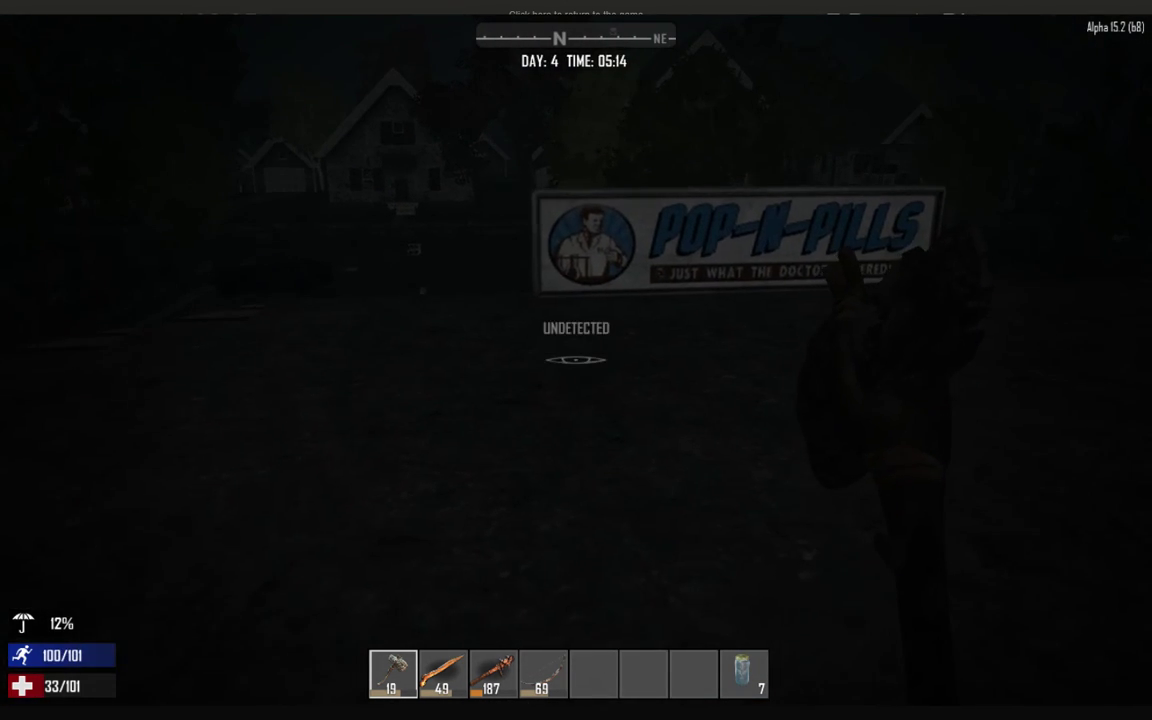
pyautogui.click(576, 360)
pyautogui.click(576, 360)
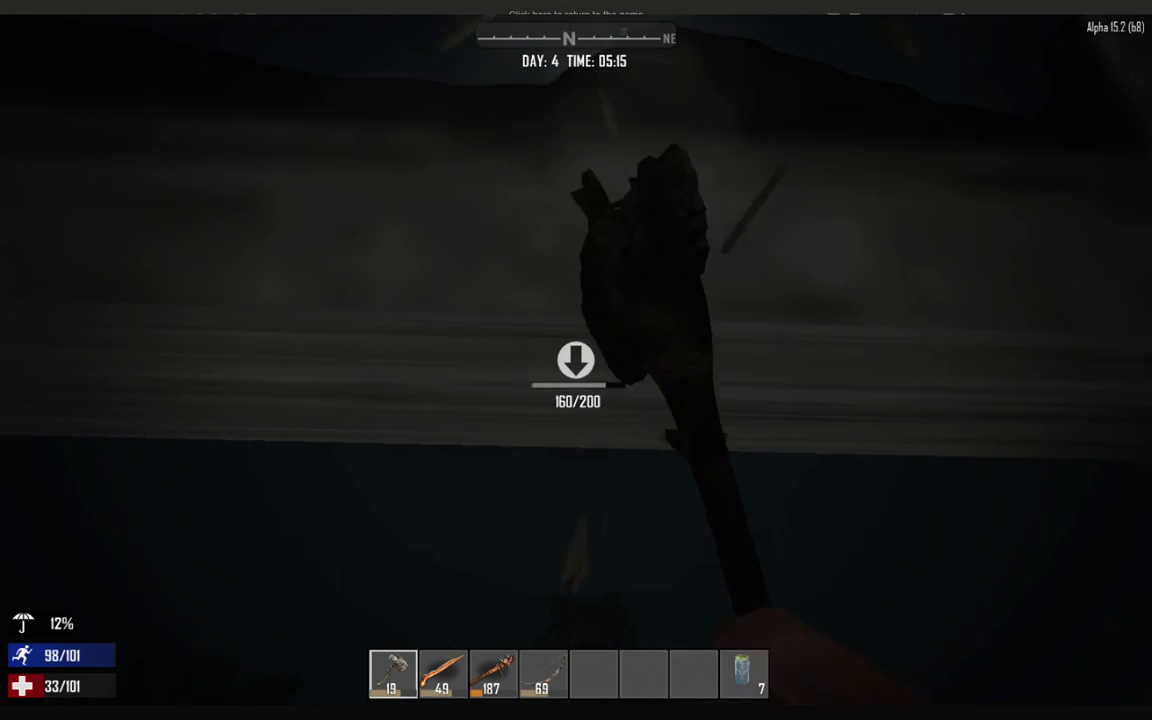
pyautogui.click(576, 360)
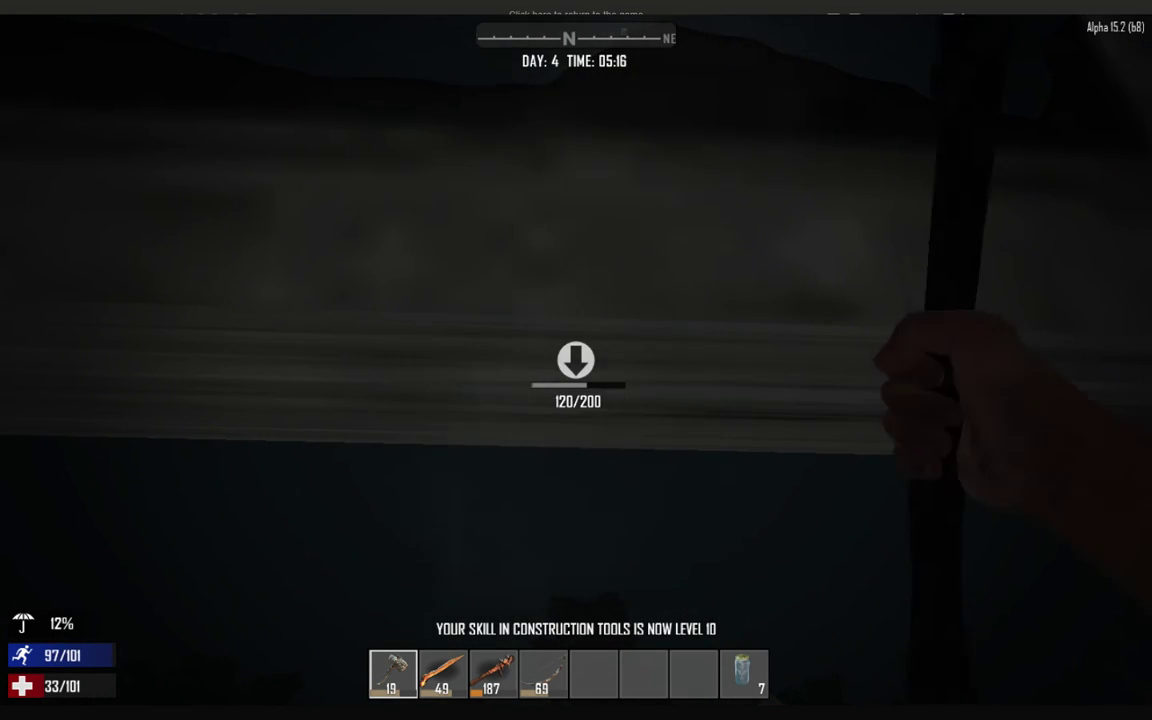
pyautogui.click(576, 360)
pyautogui.click(576, 360)
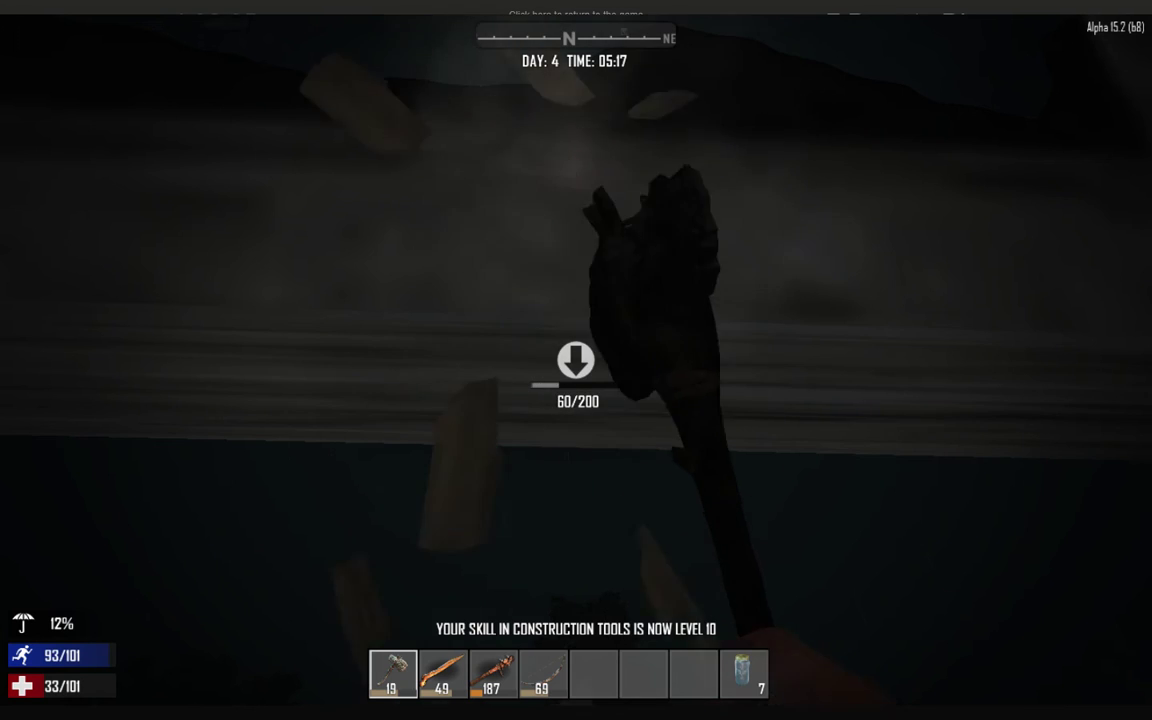
pyautogui.click(576, 360)
pyautogui.click(576, 360)
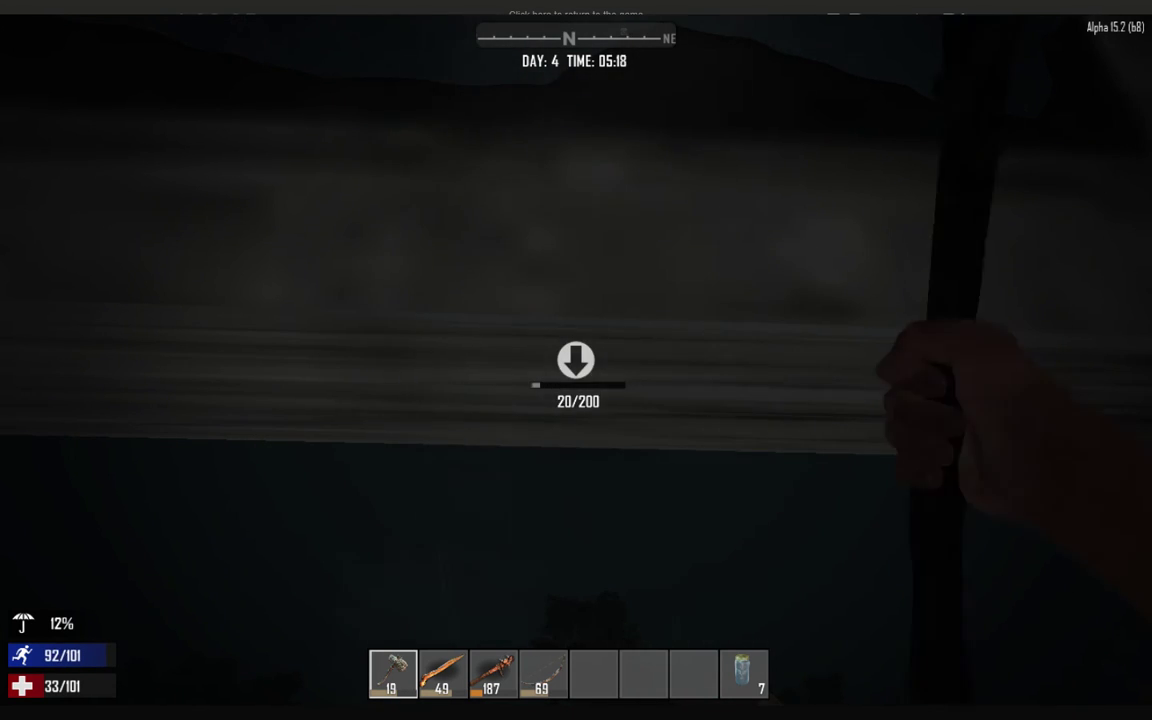
pyautogui.press('c')
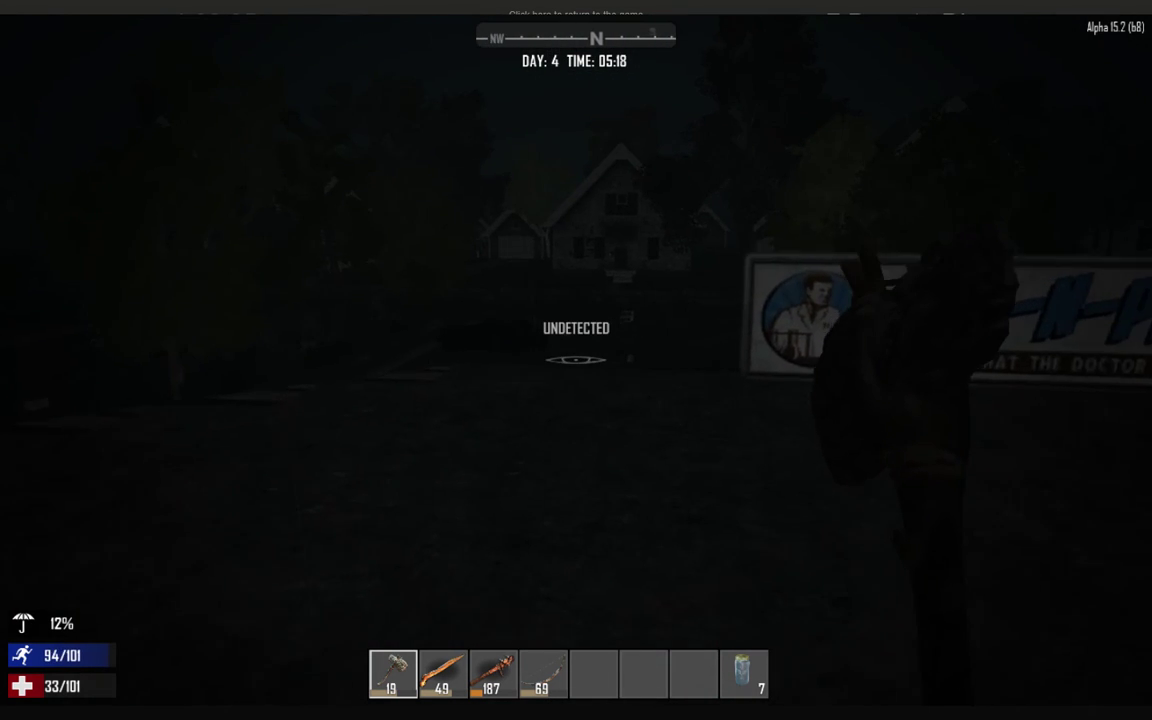
# Turn toward the houses and crouch to sneak while surveying the town.
pyautogui.press('c')
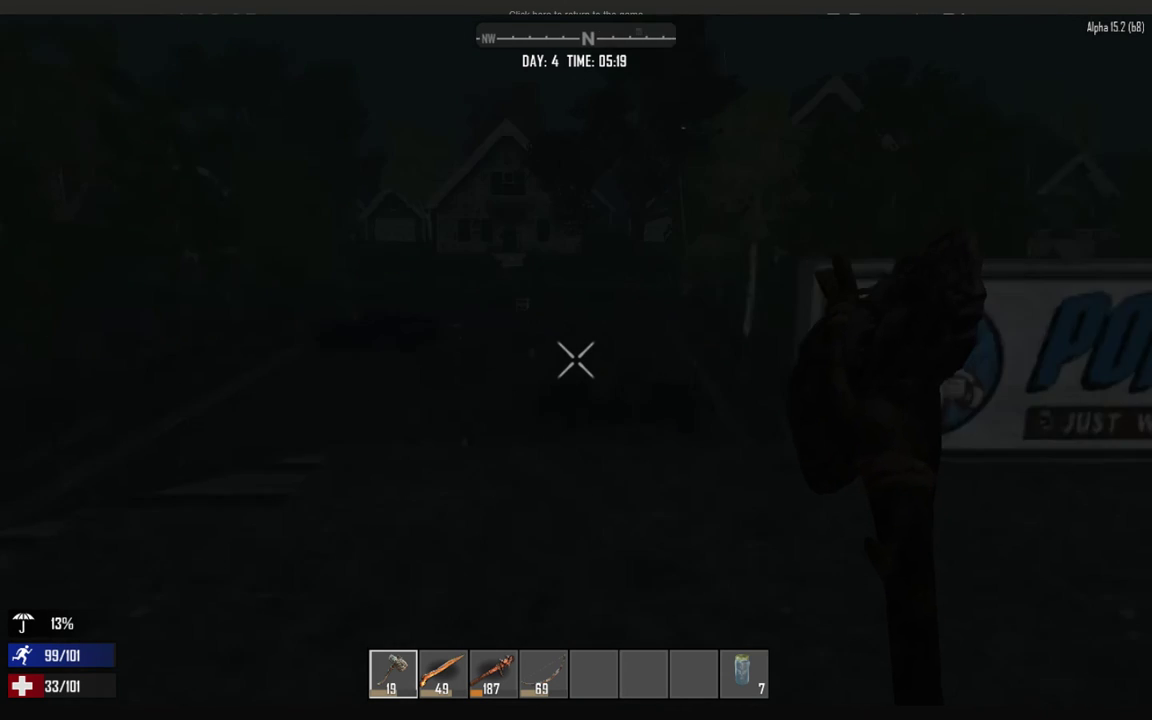
pyautogui.press('c')
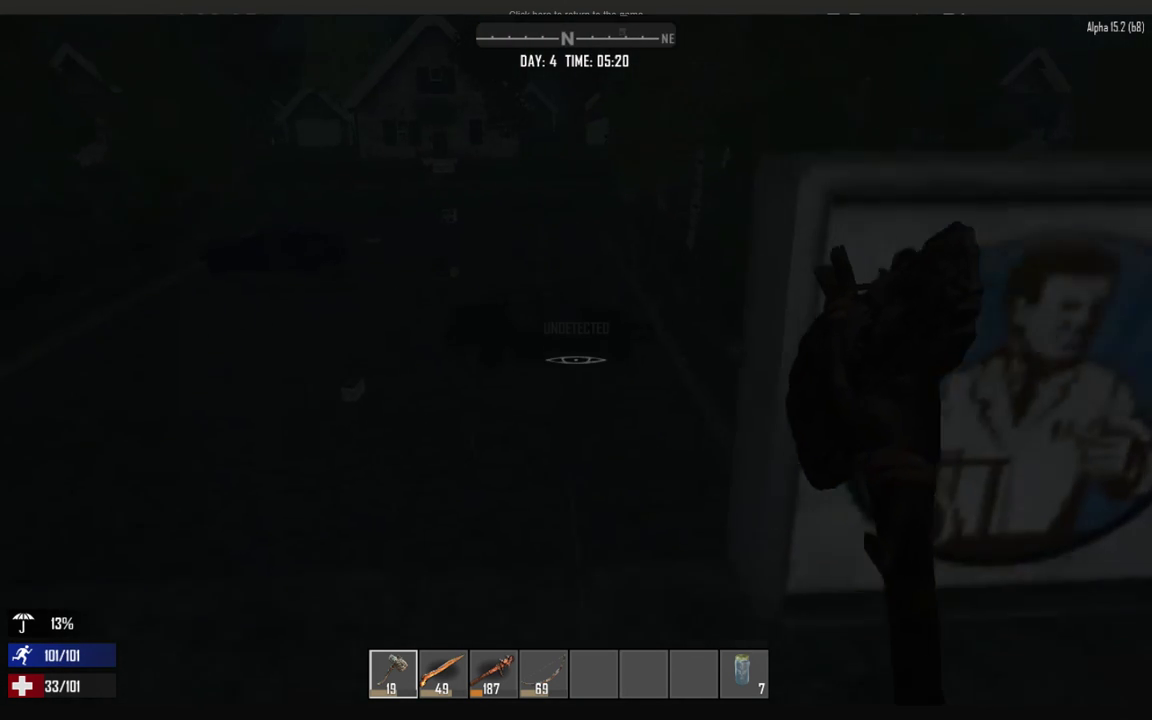